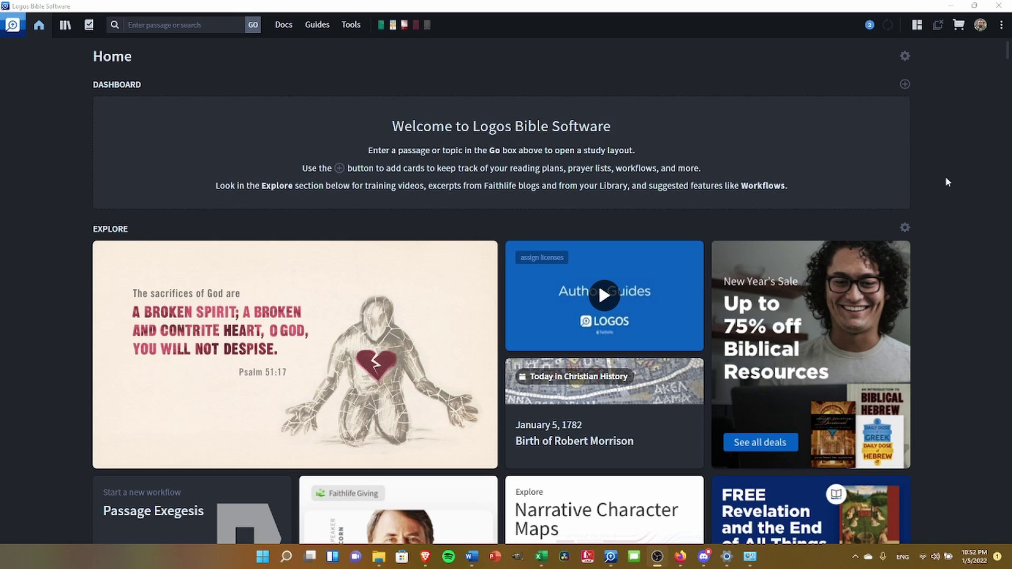
{"action": "left_click", "coordinate": [1001, 25]}
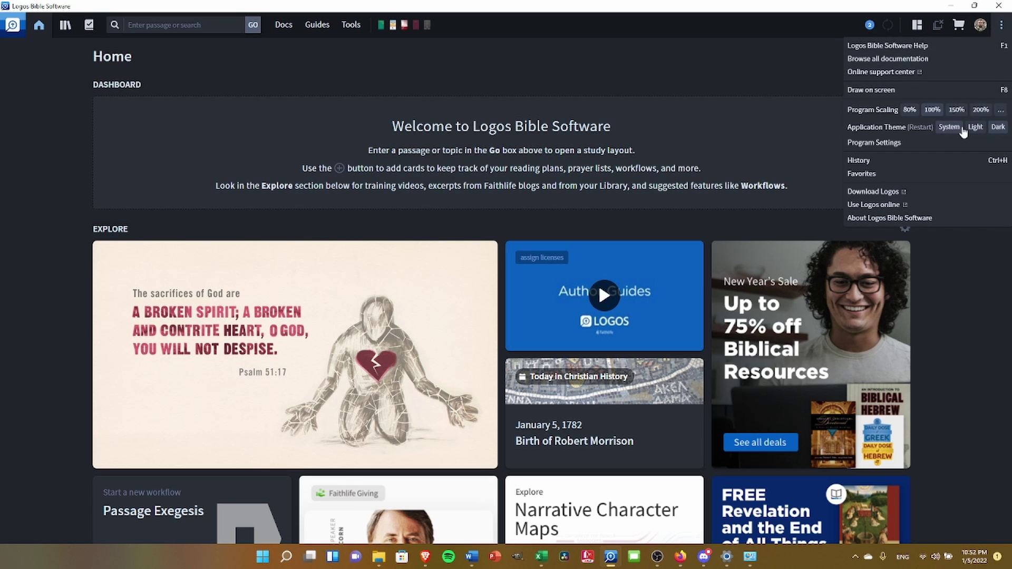
{"action": "left_click", "coordinate": [959, 275]}
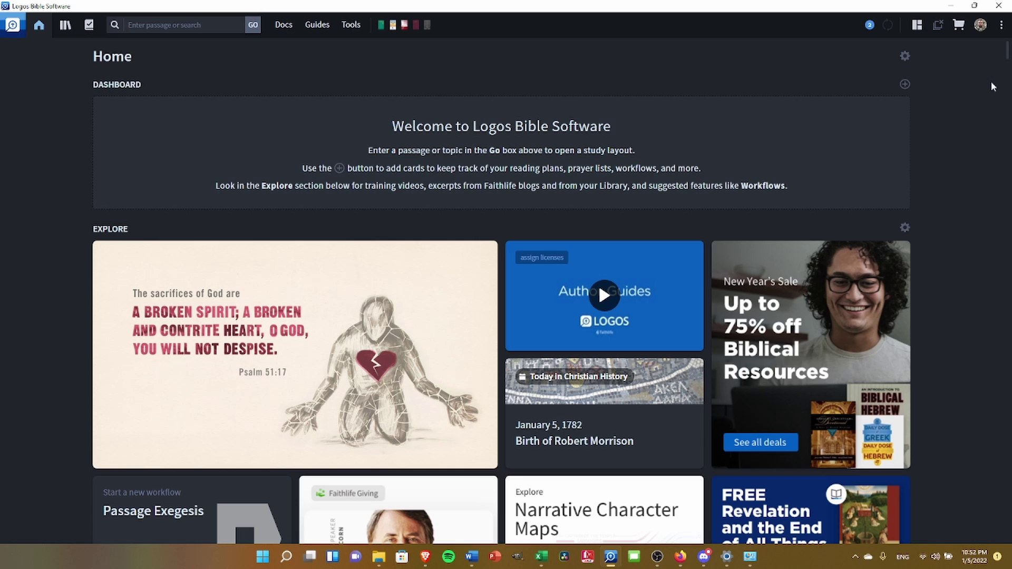
{"action": "left_click", "coordinate": [1001, 25]}
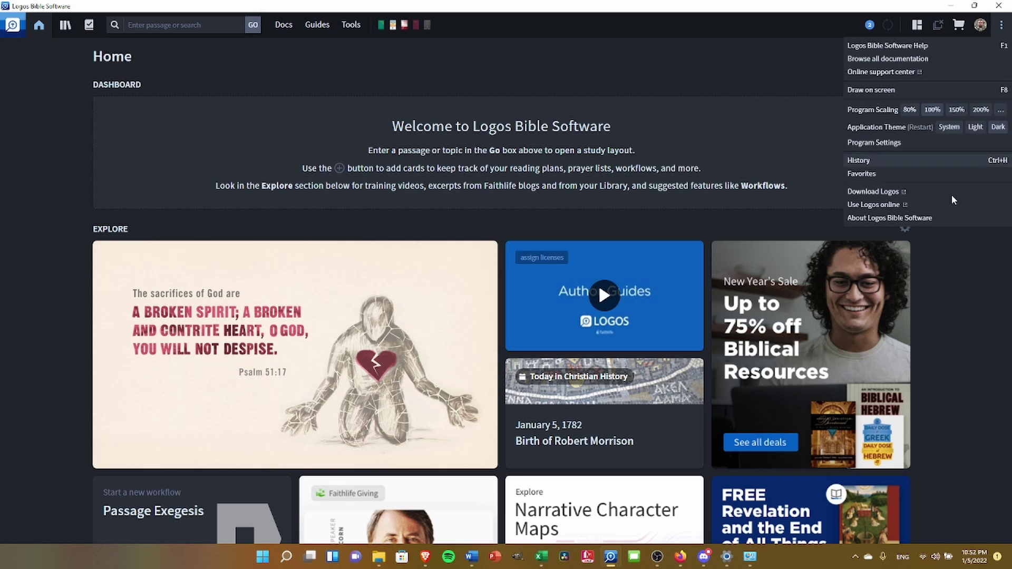
{"action": "left_click", "coordinate": [965, 260]}
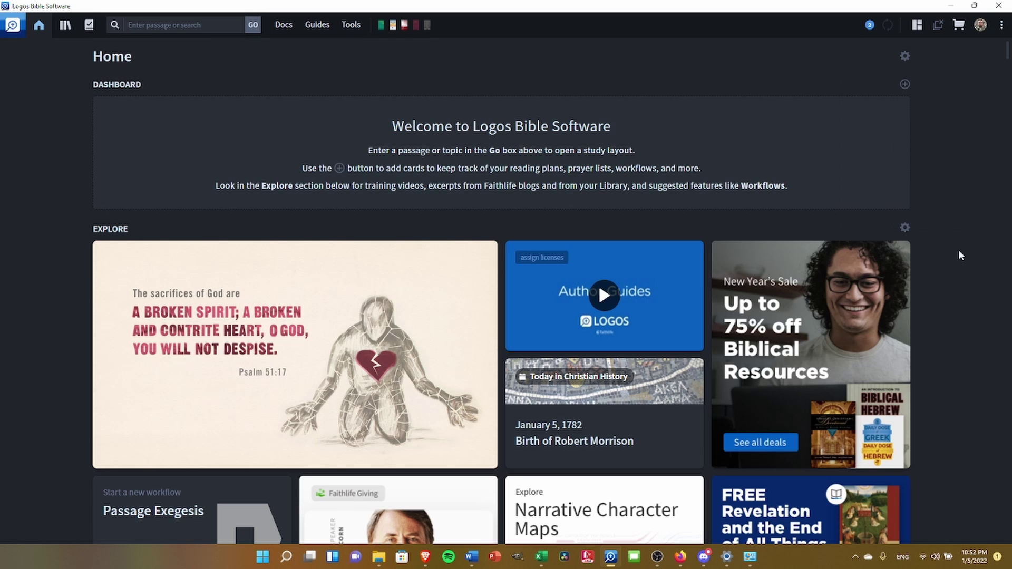
{"action": "key", "text": "alt+Tab"}
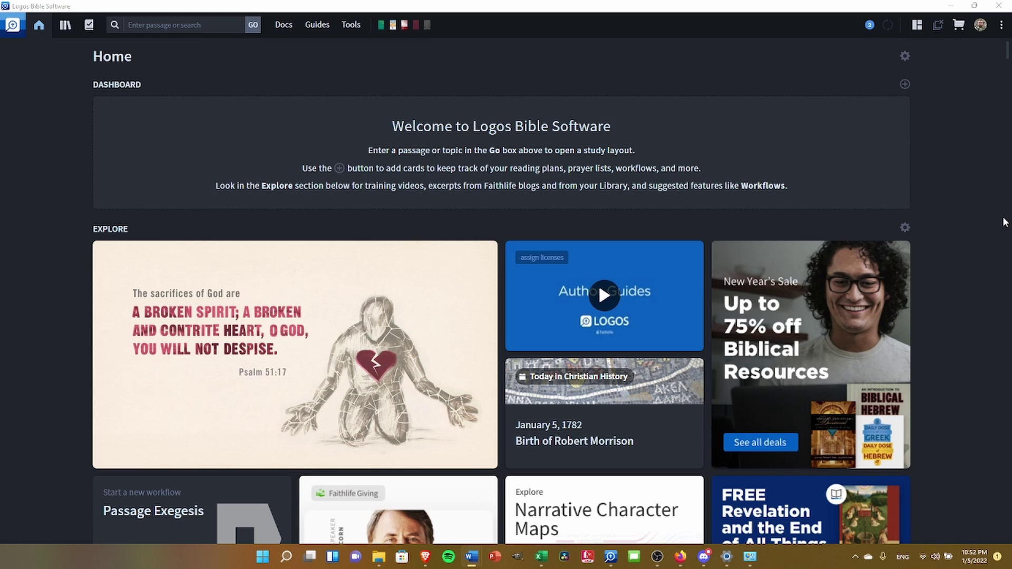
Step: Open the program settings and look at the Application Theme choices
{"action": "left_click", "coordinate": [1001, 25]}
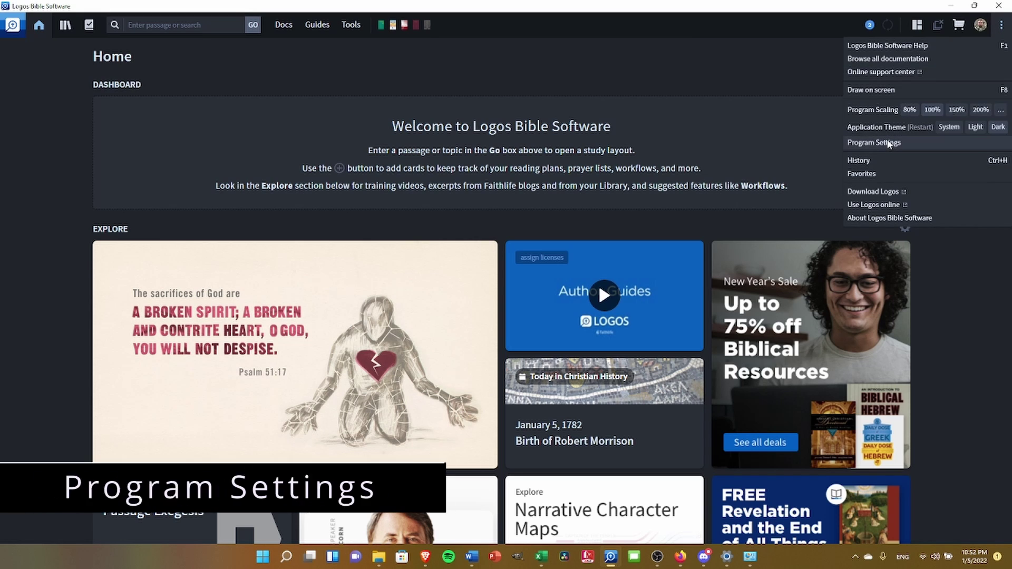
{"action": "left_click", "coordinate": [889, 143]}
{"action": "left_click", "coordinate": [187, 112]}
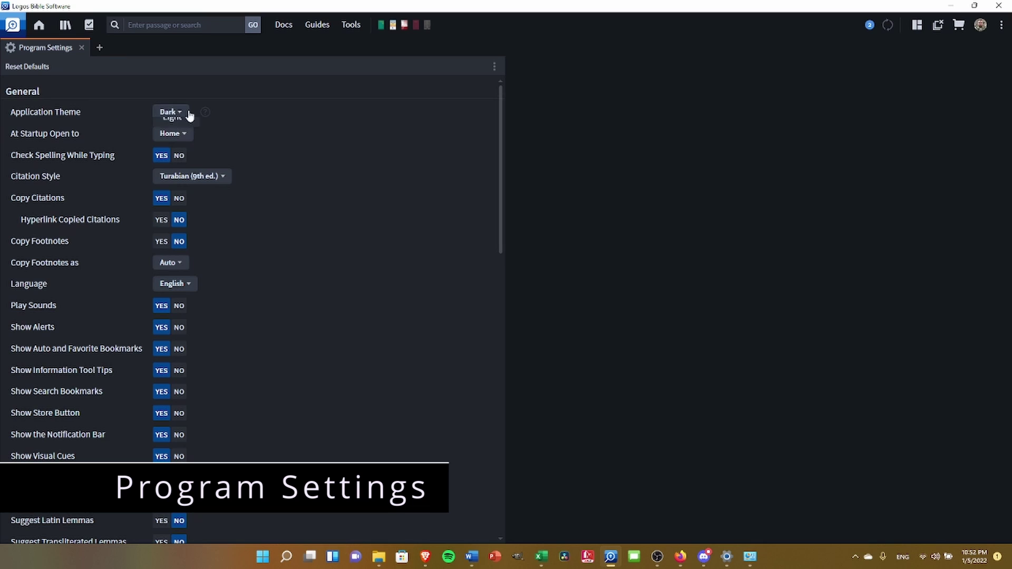
{"action": "left_click", "coordinate": [286, 121]}
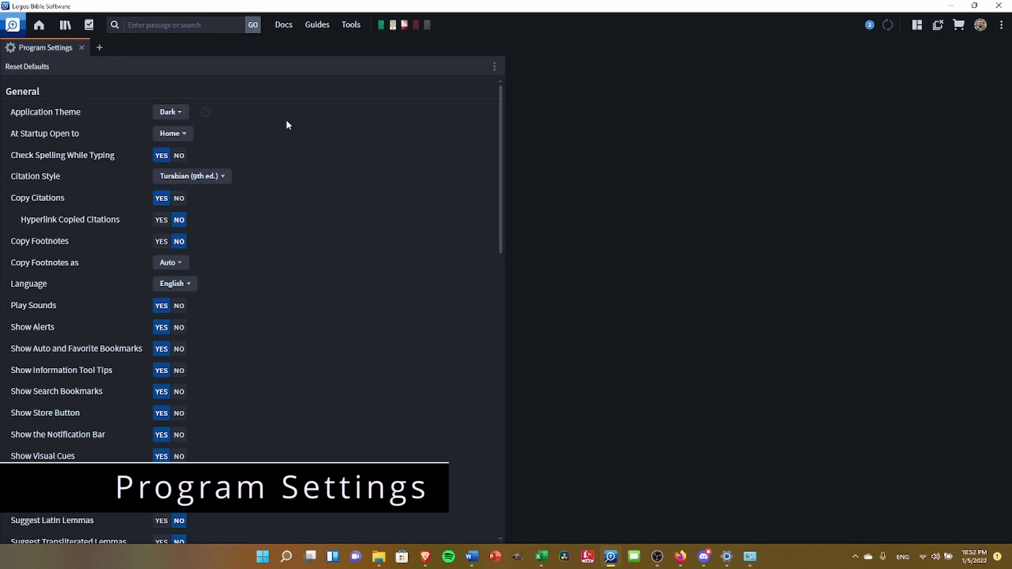
Step: Examine the options for what opens at startup, including the recent and saved layouts, leaving the choice as is
{"action": "left_click", "coordinate": [181, 135]}
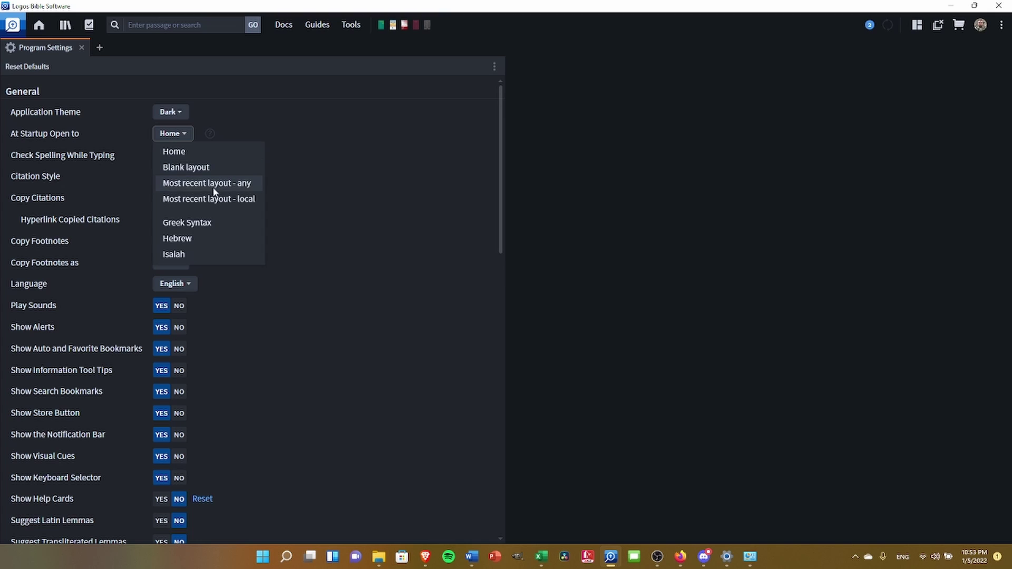
{"action": "left_click", "coordinate": [333, 147]}
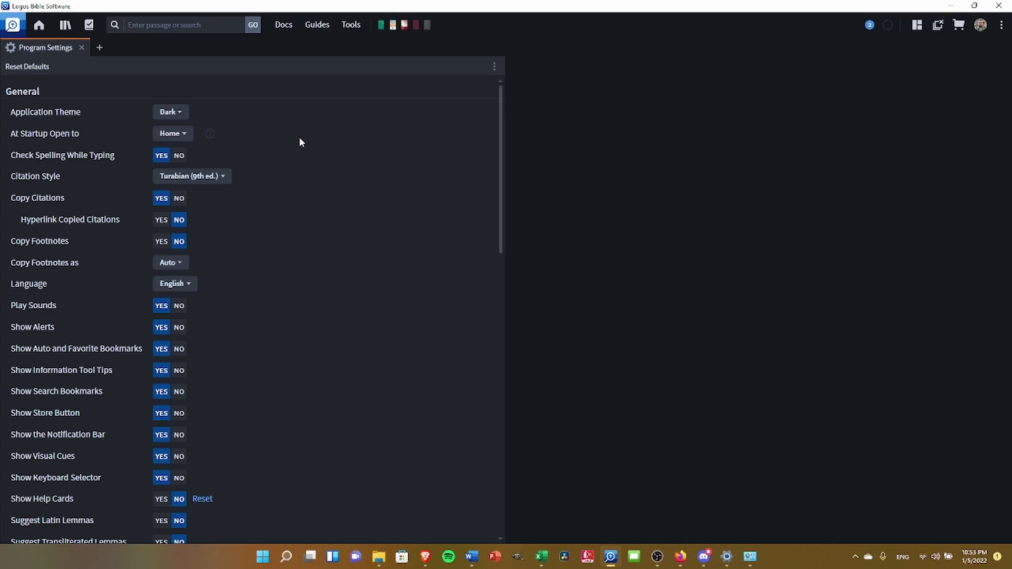
{"action": "left_click", "coordinate": [185, 138]}
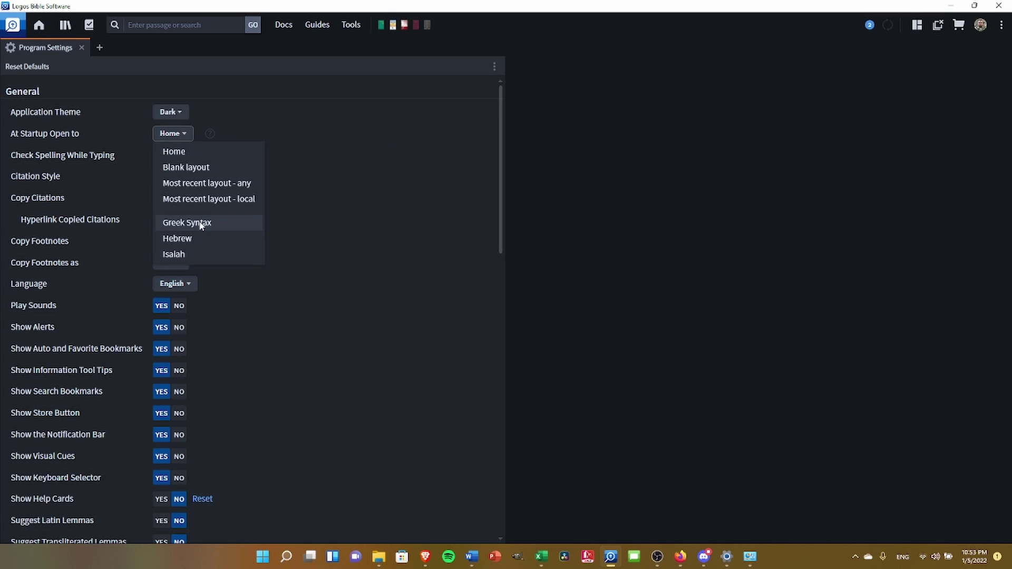
{"action": "left_click", "coordinate": [393, 198]}
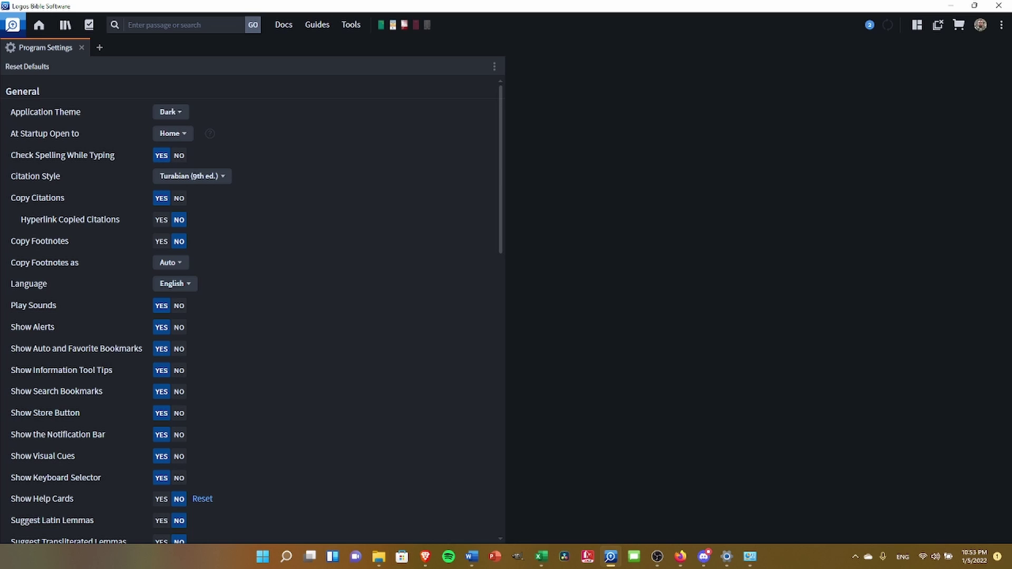
{"action": "key", "text": "alt+Tab"}
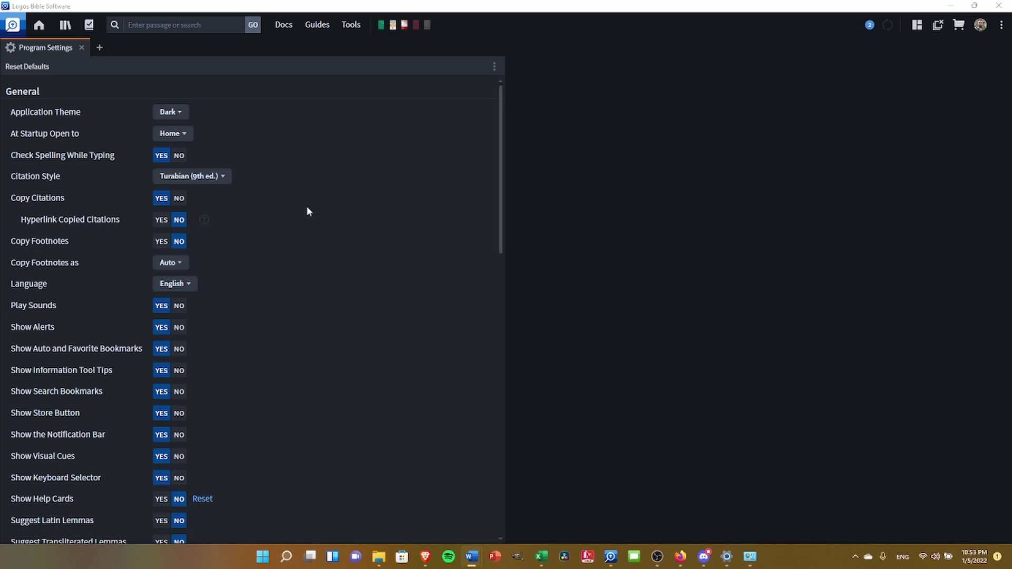
{"action": "key", "text": "alt+Tab"}
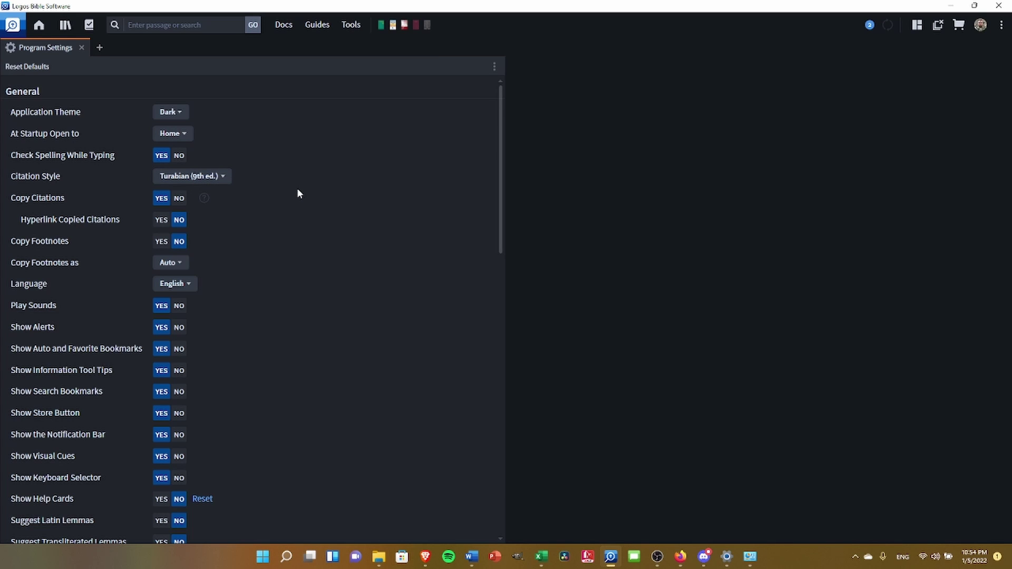
Step: Look through the available citation styles, and close the list without choosing another style
{"action": "left_click", "coordinate": [220, 176]}
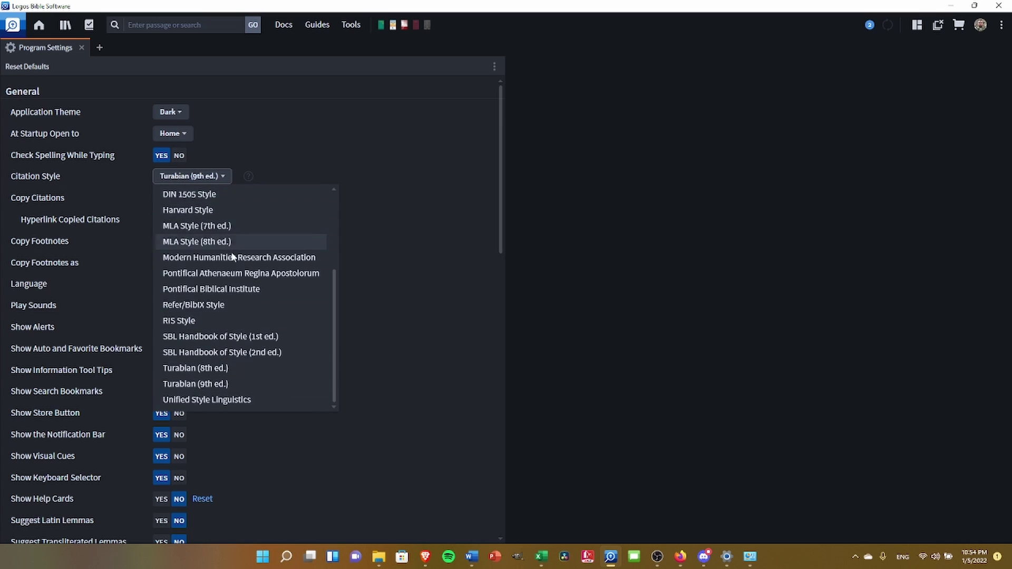
{"action": "scroll", "coordinate": [236, 293], "scroll_direction": "up", "scroll_amount": 3}
{"action": "scroll", "coordinate": [249, 274], "scroll_direction": "down", "scroll_amount": 2}
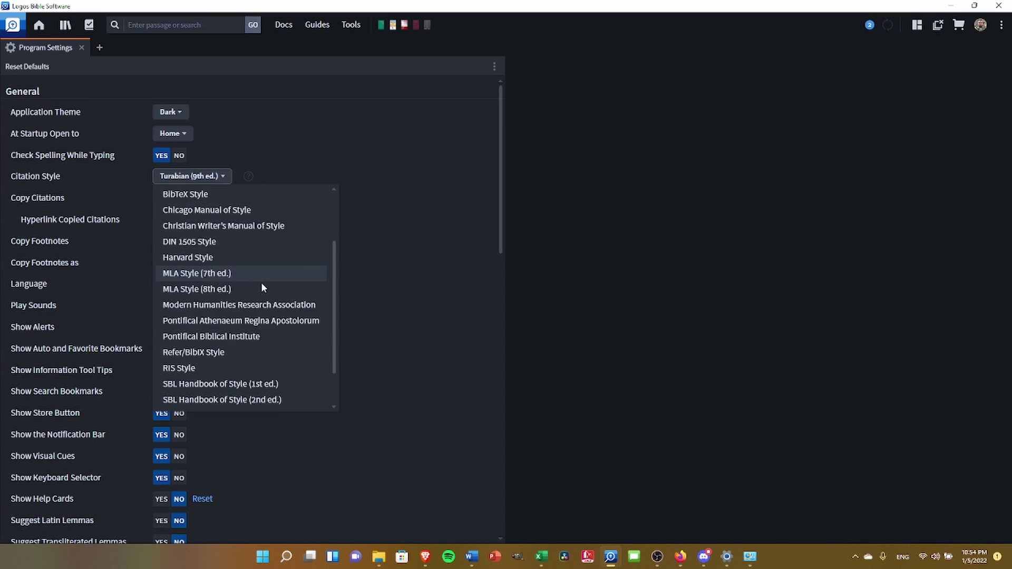
{"action": "scroll", "coordinate": [264, 295], "scroll_direction": "down", "scroll_amount": 1}
{"action": "scroll", "coordinate": [264, 309], "scroll_direction": "up", "scroll_amount": 3}
{"action": "scroll", "coordinate": [265, 309], "scroll_direction": "down", "scroll_amount": 3}
{"action": "left_click", "coordinate": [376, 214]}
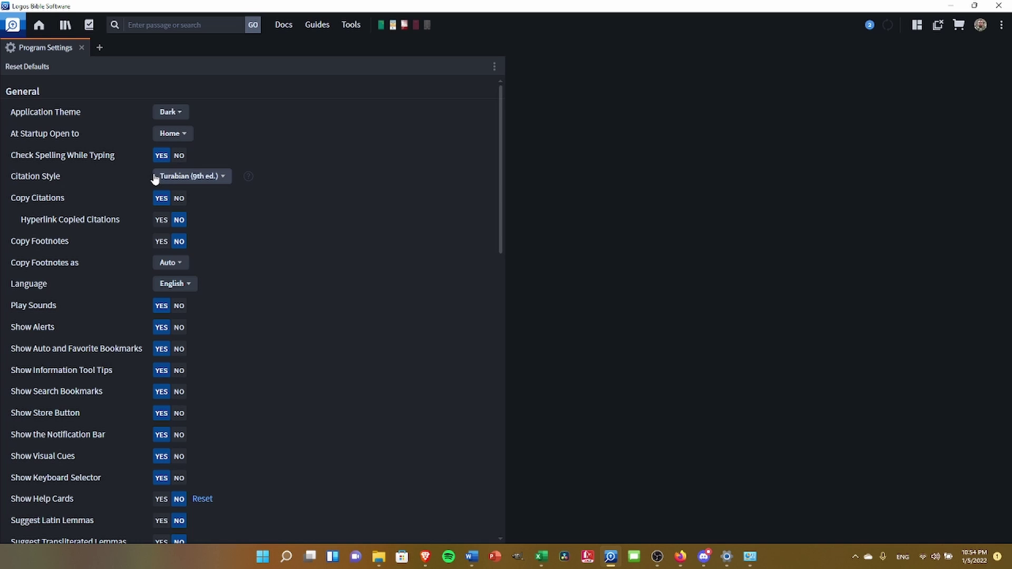
{"action": "left_click", "coordinate": [216, 178]}
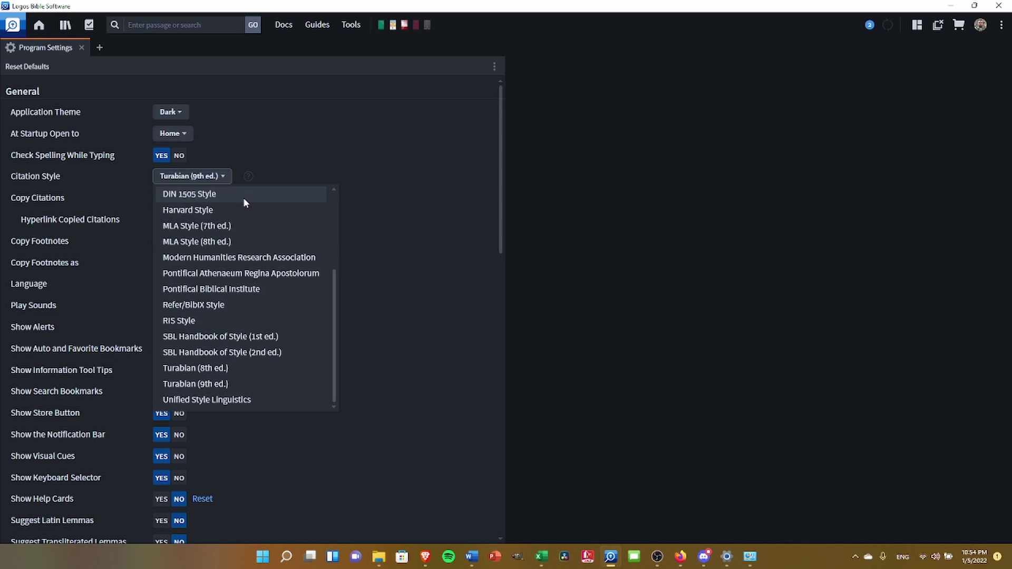
{"action": "left_click", "coordinate": [225, 159]}
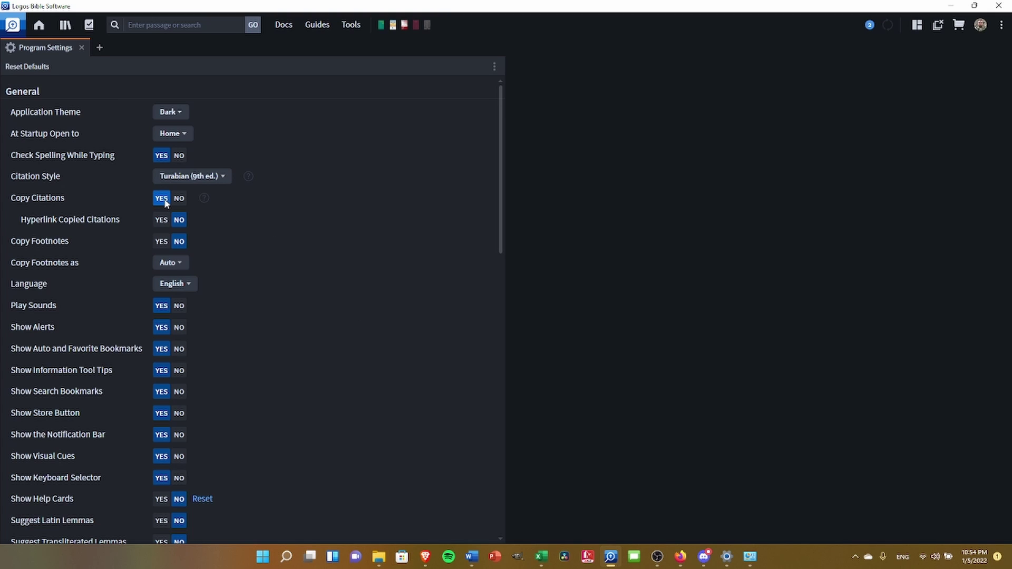
Step: Review the remaining General settings, from Copy Citations on, along with the Accessibility and Internet settings
{"action": "mouse_move", "coordinate": [205, 200]}
{"action": "scroll", "coordinate": [340, 237], "scroll_direction": "down", "scroll_amount": 2}
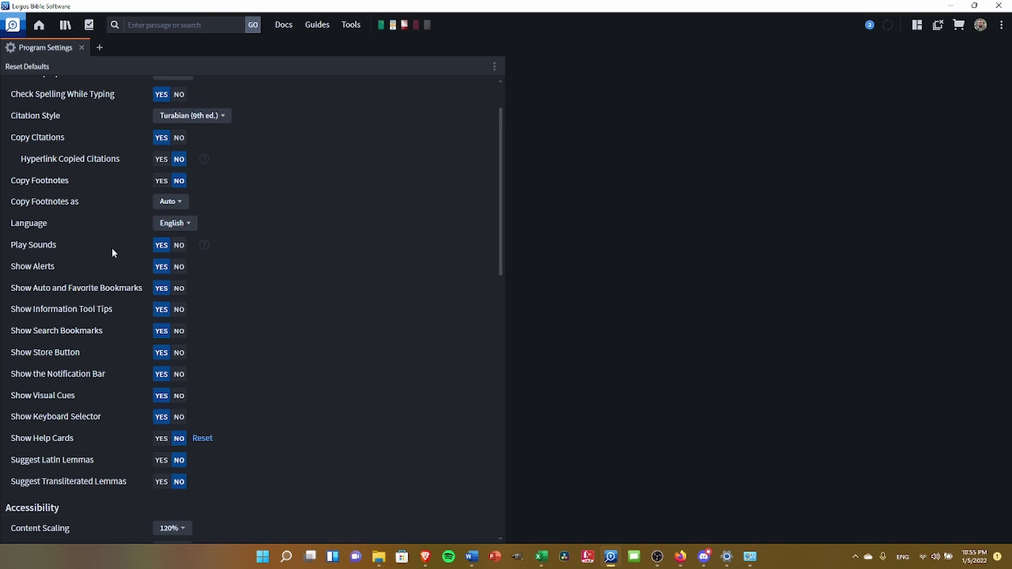
{"action": "mouse_move", "coordinate": [199, 246]}
{"action": "scroll", "coordinate": [280, 245], "scroll_direction": "down", "scroll_amount": 1}
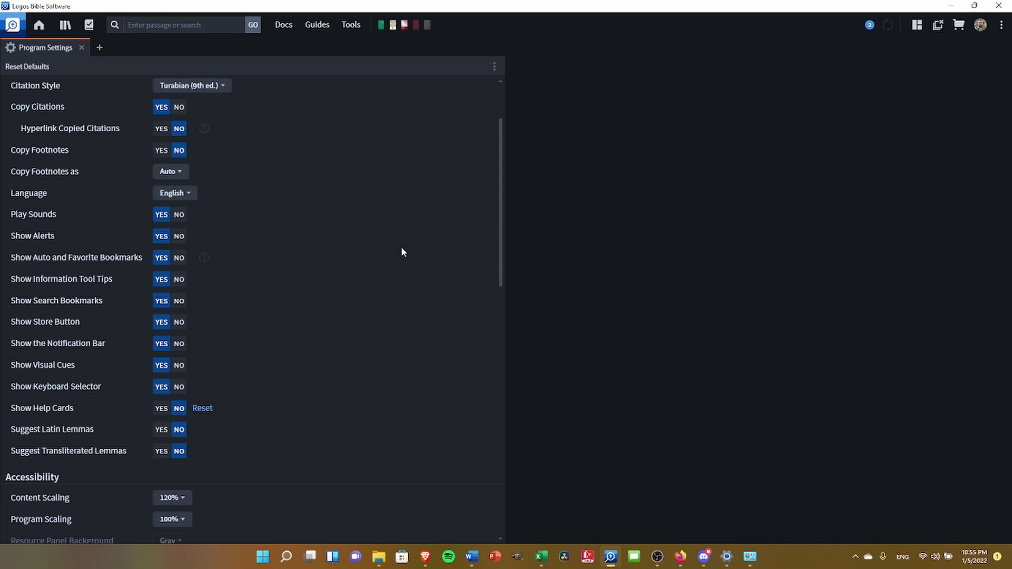
{"action": "scroll", "coordinate": [402, 252], "scroll_direction": "down", "scroll_amount": 2}
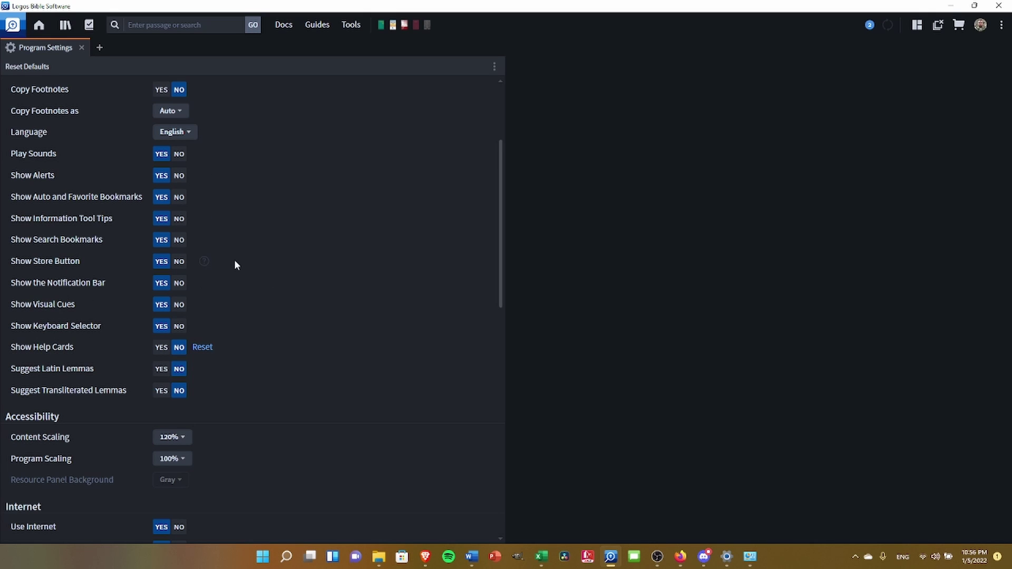
{"action": "scroll", "coordinate": [248, 266], "scroll_direction": "down", "scroll_amount": 2}
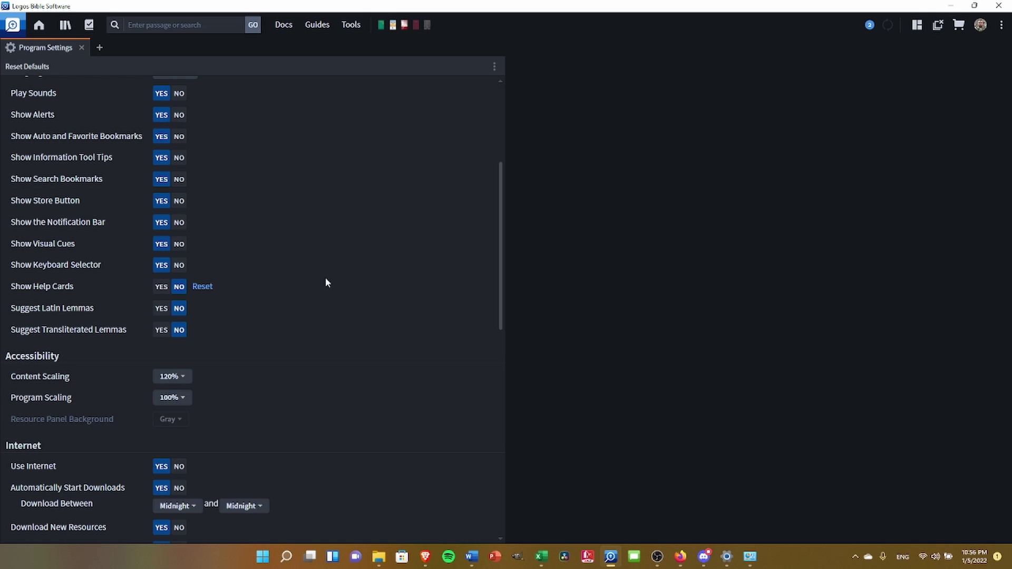
{"action": "scroll", "coordinate": [326, 279], "scroll_direction": "down", "scroll_amount": 1}
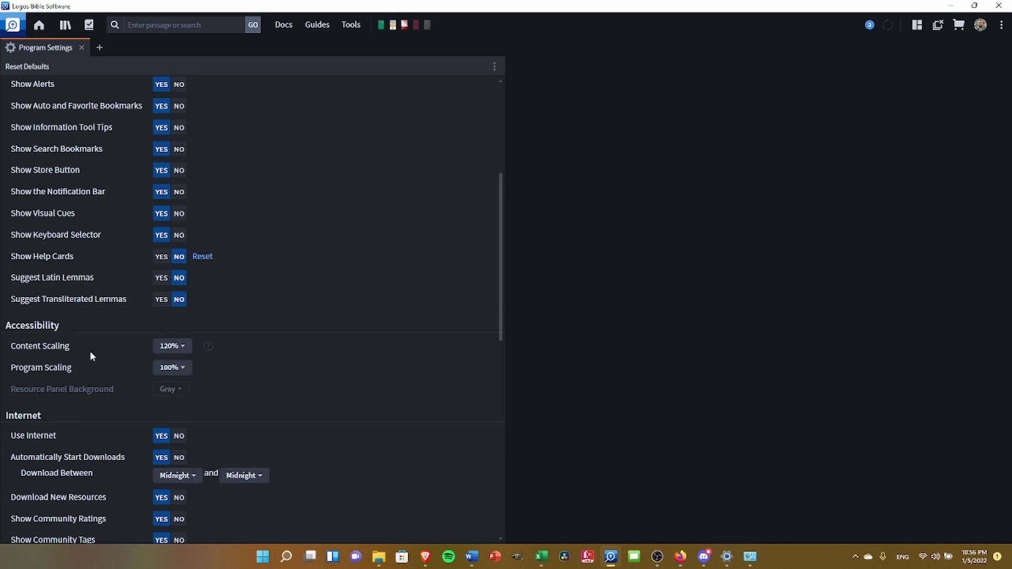
{"action": "scroll", "coordinate": [90, 351], "scroll_direction": "down", "scroll_amount": 1}
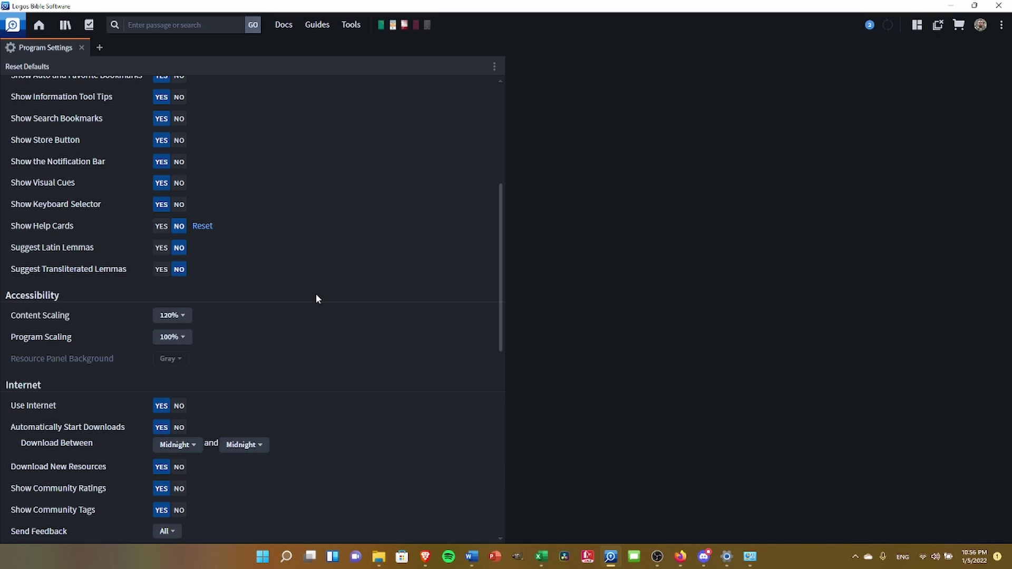
{"action": "scroll", "coordinate": [316, 295], "scroll_direction": "down", "scroll_amount": 2}
{"action": "scroll", "coordinate": [318, 295], "scroll_direction": "down", "scroll_amount": 1}
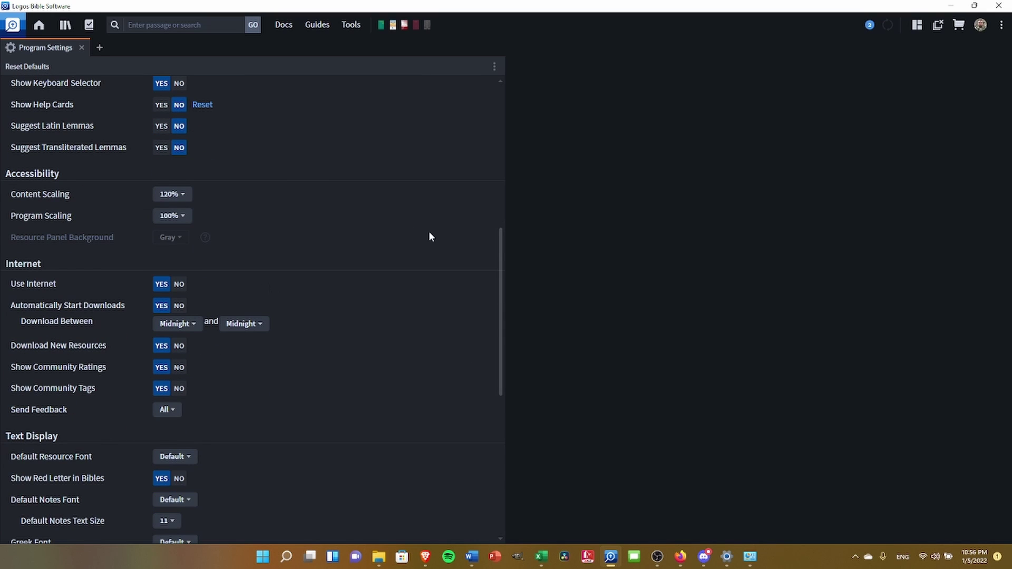
Step: View the list of updated resources, close it, and return to the Internet settings
{"action": "left_click", "coordinate": [871, 26]}
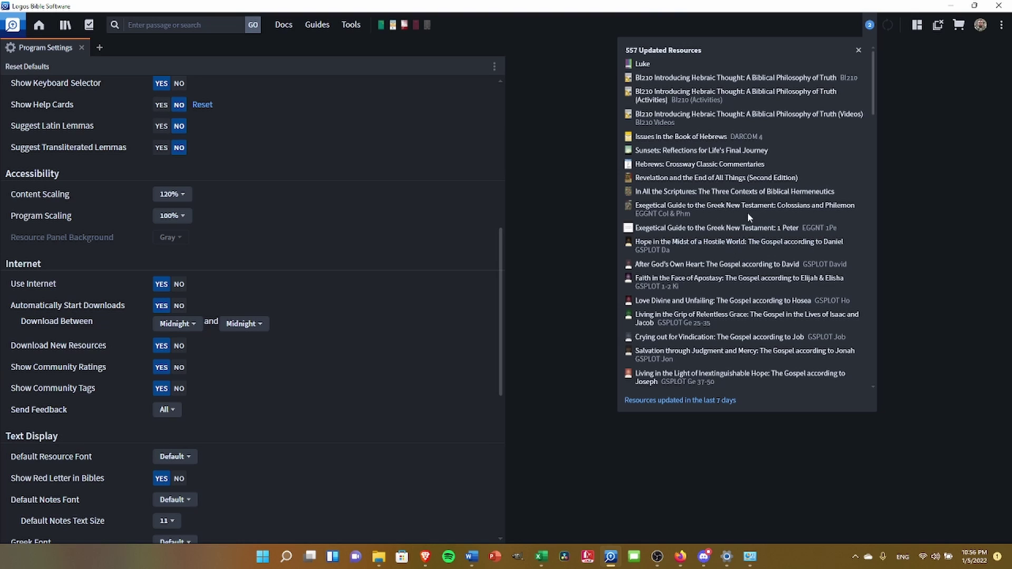
{"action": "left_click", "coordinate": [456, 210]}
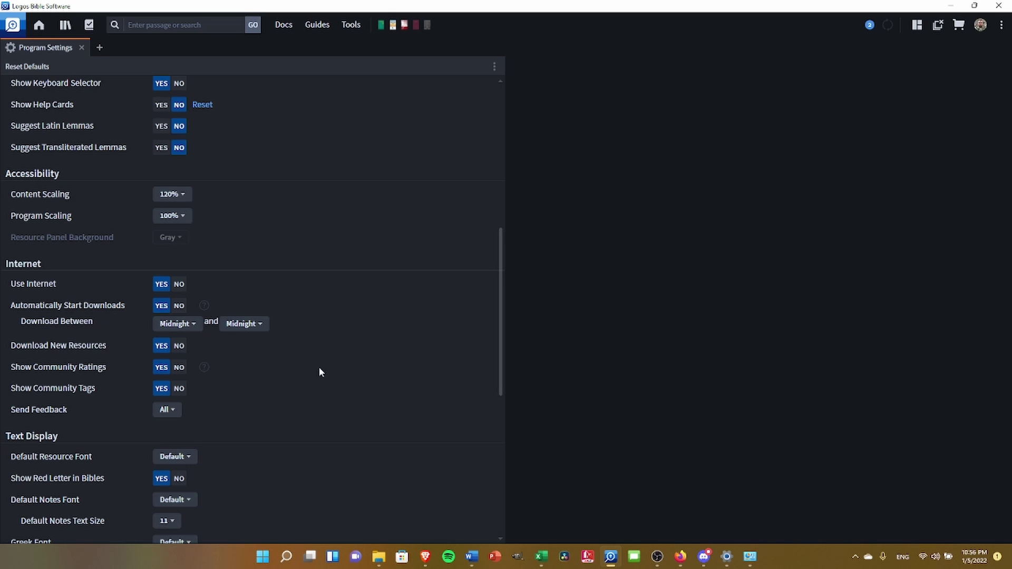
{"action": "scroll", "coordinate": [338, 338], "scroll_direction": "down", "scroll_amount": 1}
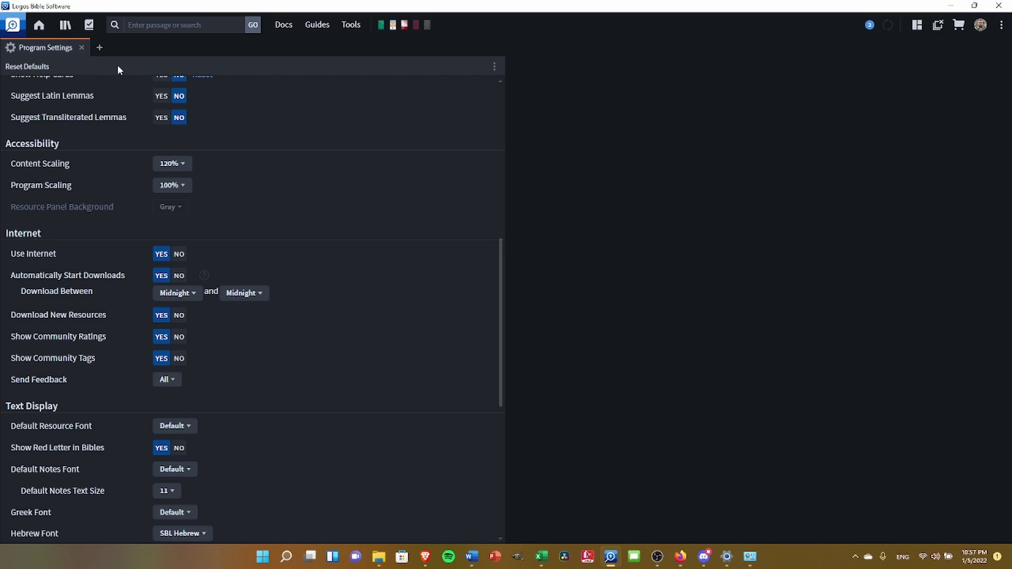
Step: Open the Library in its own pane beside the program settings
{"action": "left_click", "coordinate": [65, 25]}
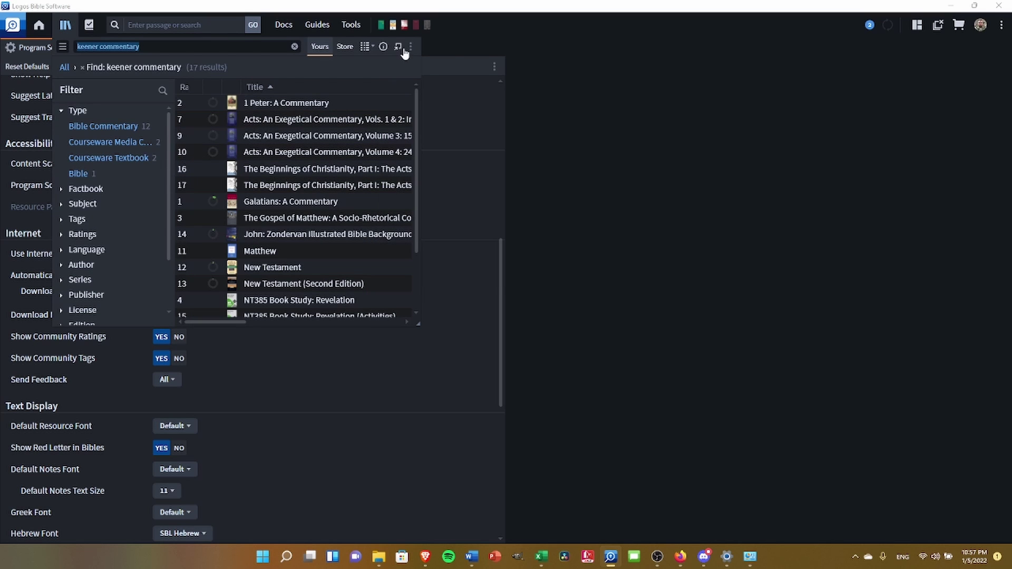
{"action": "left_click_drag", "start_coordinate": [71, 27], "coordinate": [624, 221]}
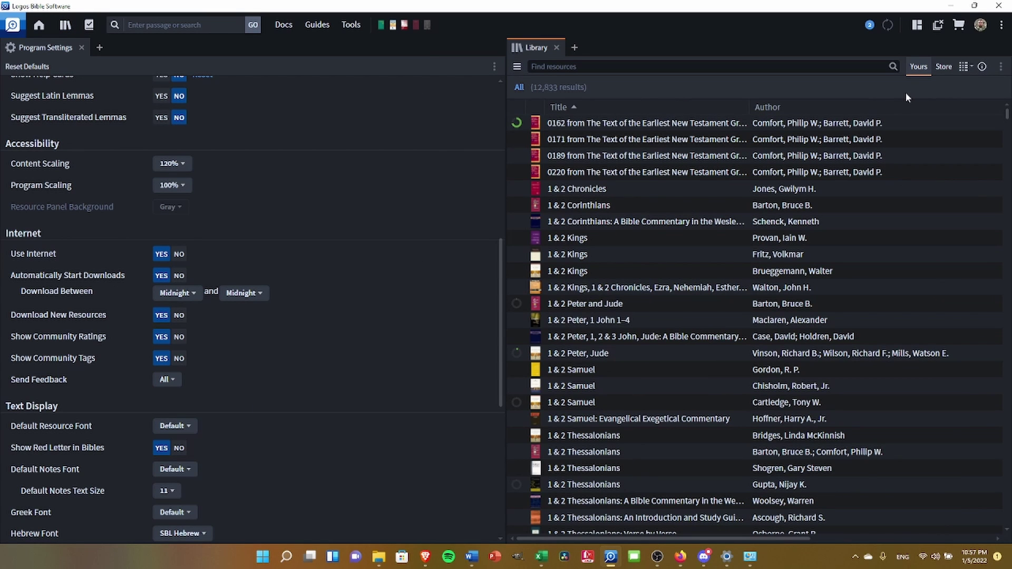
Step: Turn the library's Rating column off and on again, and view the star ratings of the resources
{"action": "right_click", "coordinate": [886, 106]}
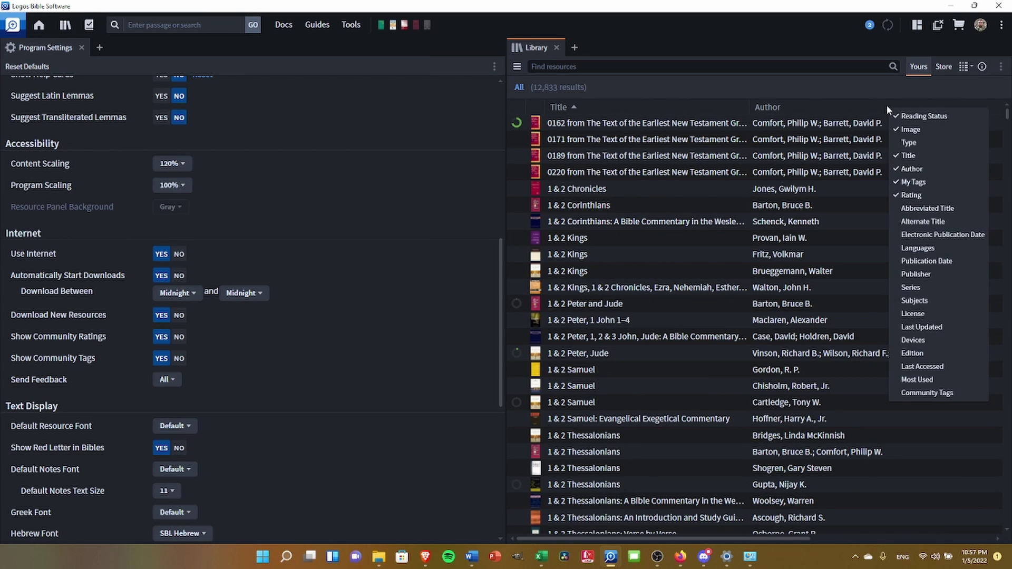
{"action": "left_click", "coordinate": [919, 195]}
{"action": "right_click", "coordinate": [809, 105]}
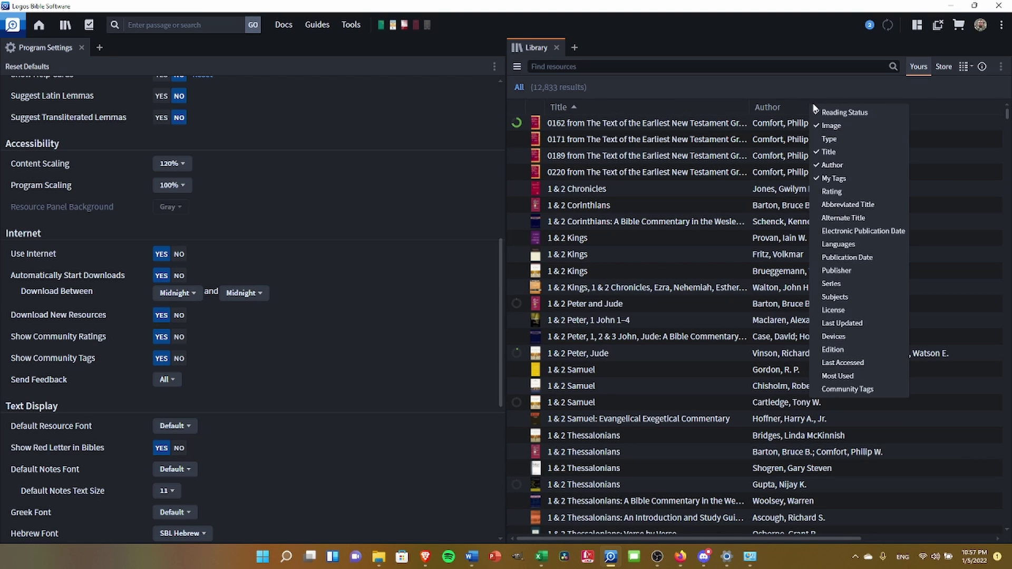
{"action": "left_click", "coordinate": [849, 190]}
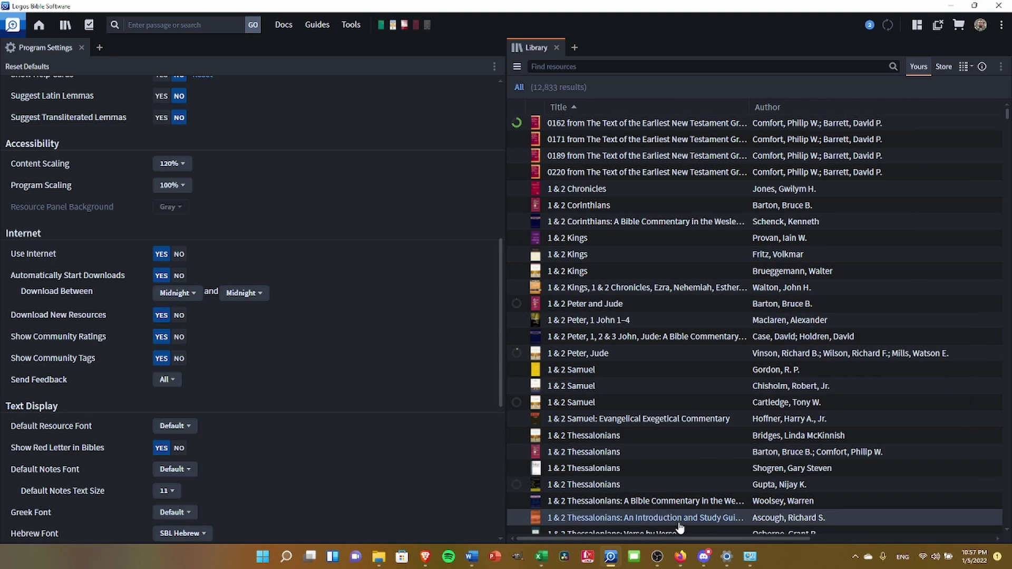
{"action": "left_click_drag", "start_coordinate": [687, 541], "coordinate": [871, 541]}
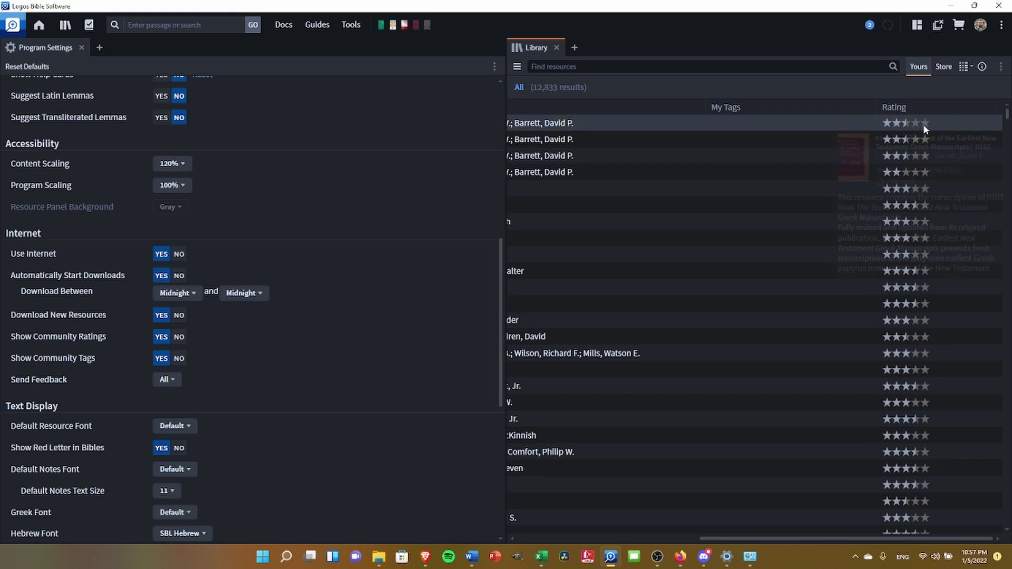
Step: Look through more of the resources' star ratings in the Library and close the Library pane
{"action": "mouse_move", "coordinate": [917, 125]}
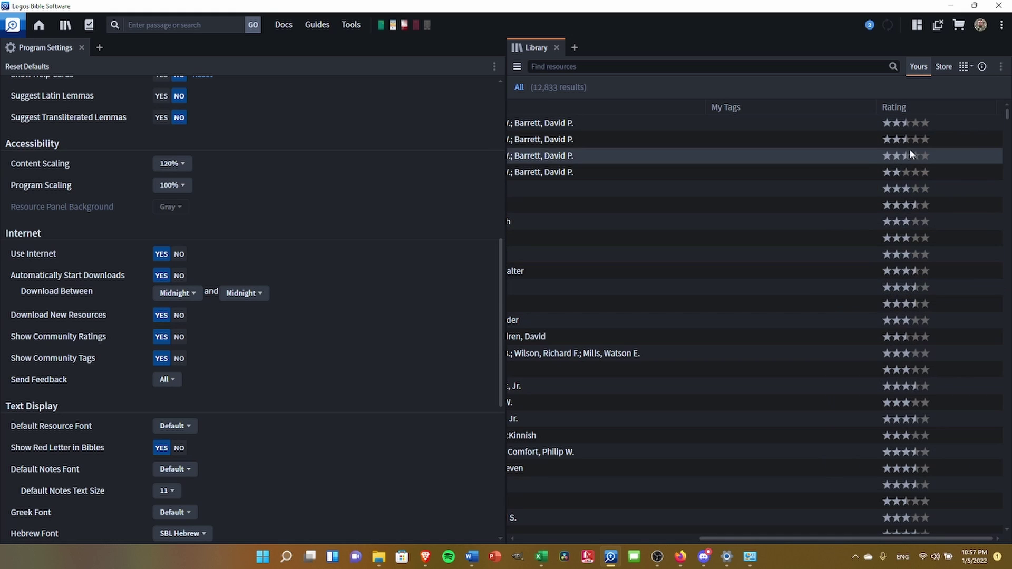
{"action": "scroll", "coordinate": [913, 284], "scroll_direction": "down", "scroll_amount": 6}
{"action": "mouse_move", "coordinate": [915, 308]}
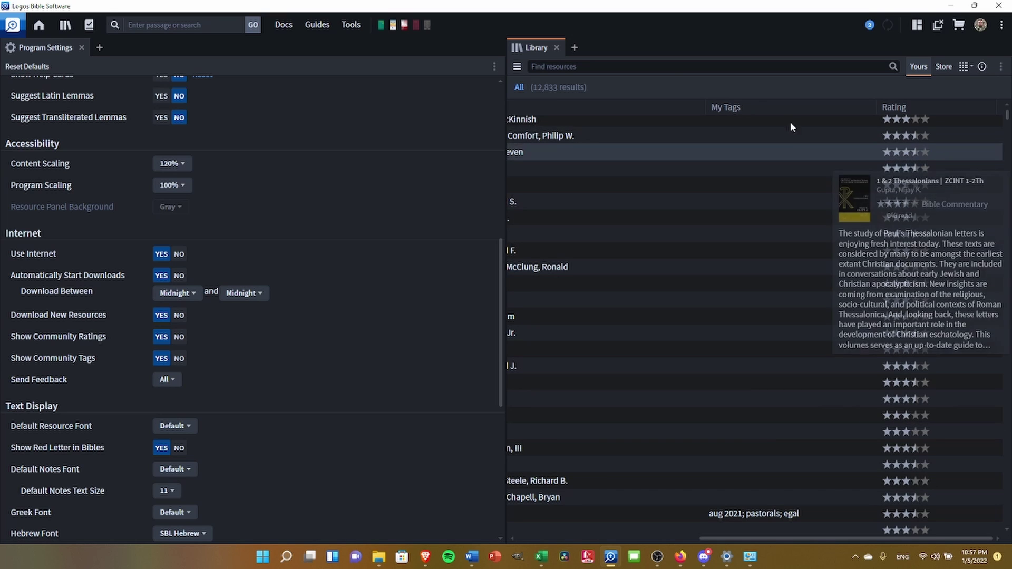
{"action": "left_click", "coordinate": [556, 48]}
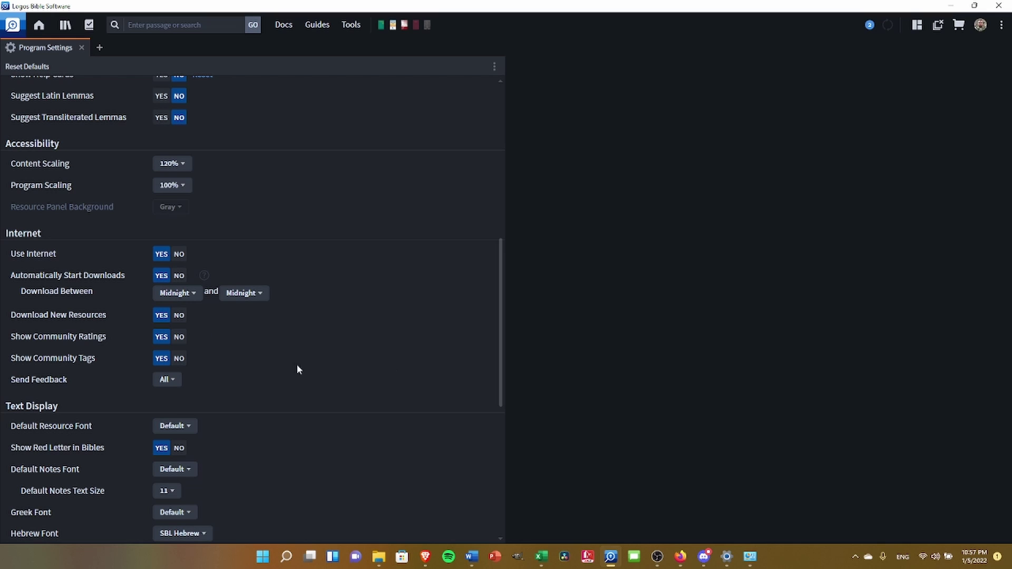
Step: Review the Text Display settings and look at the font choices for Greek, Hebrew and Syriac
{"action": "scroll", "coordinate": [422, 348], "scroll_direction": "down", "scroll_amount": 2}
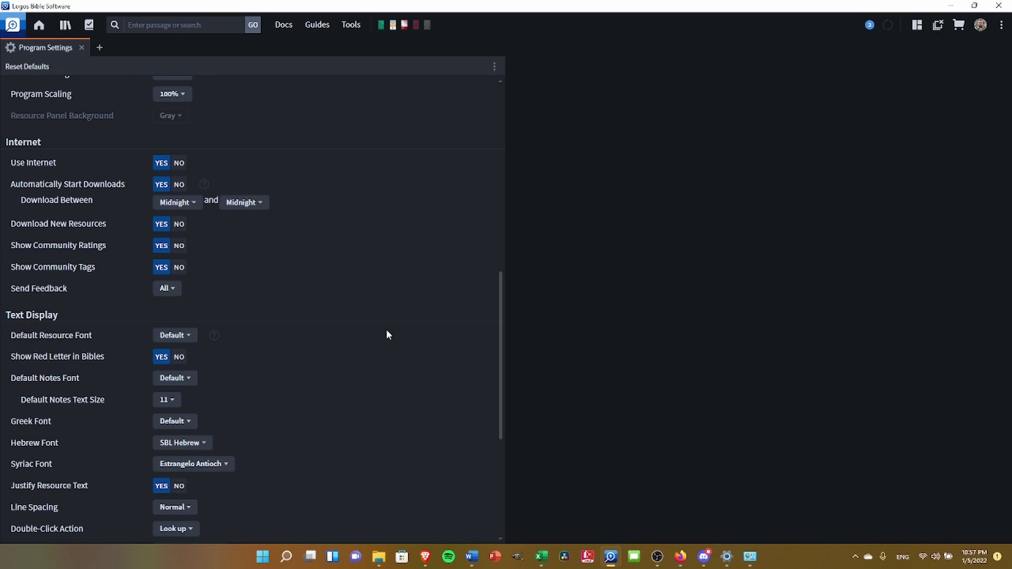
{"action": "scroll", "coordinate": [372, 311], "scroll_direction": "down", "scroll_amount": 3}
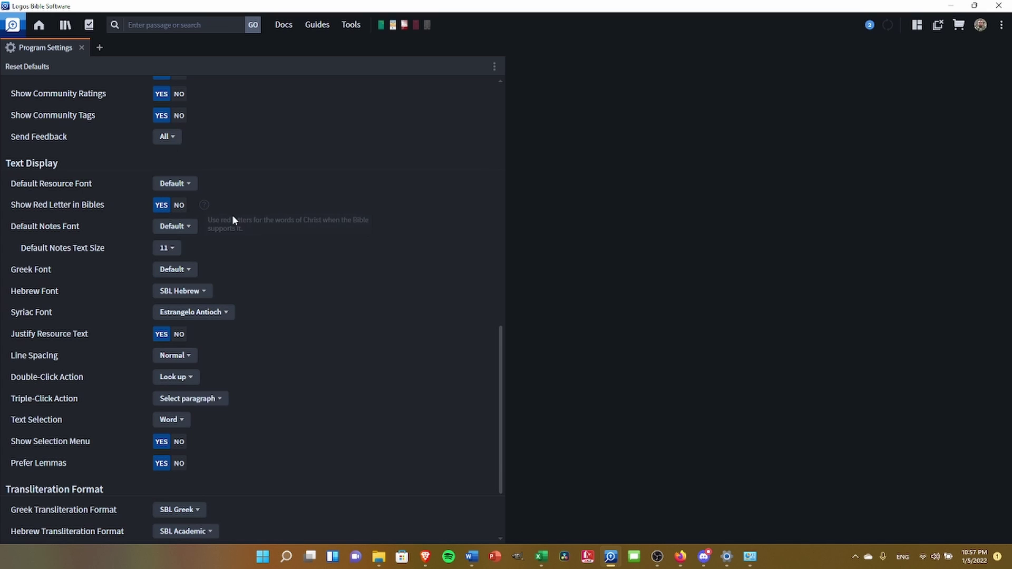
{"action": "scroll", "coordinate": [280, 263], "scroll_direction": "down", "scroll_amount": 1}
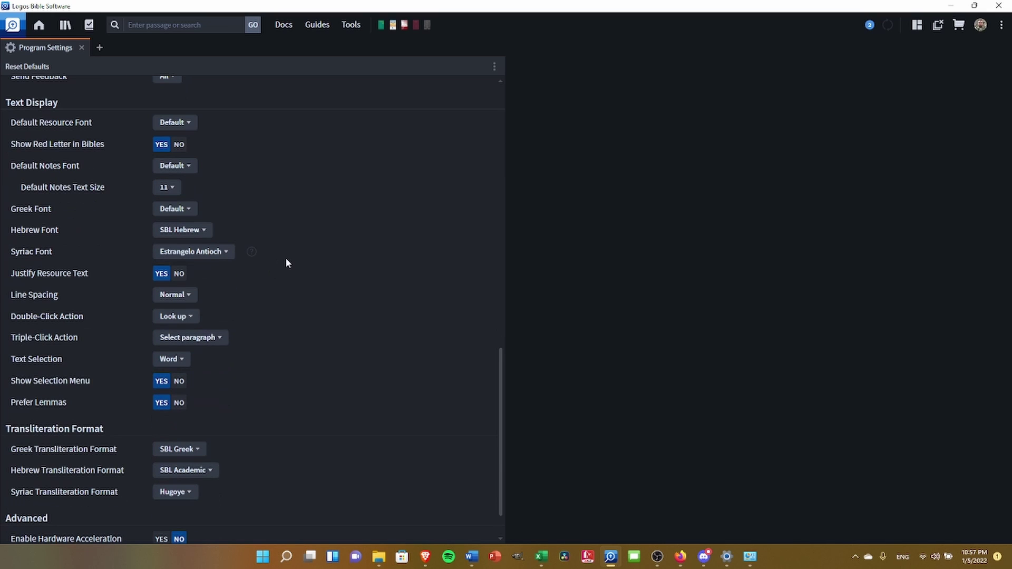
{"action": "left_click", "coordinate": [193, 212]}
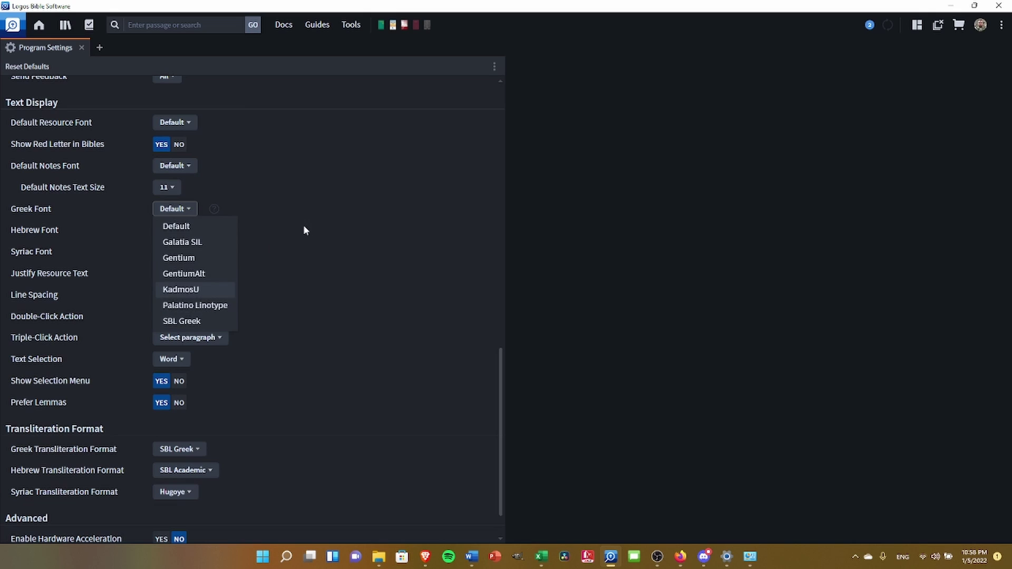
{"action": "left_click", "coordinate": [303, 226]}
{"action": "left_click", "coordinate": [200, 230]}
{"action": "left_click", "coordinate": [379, 243]}
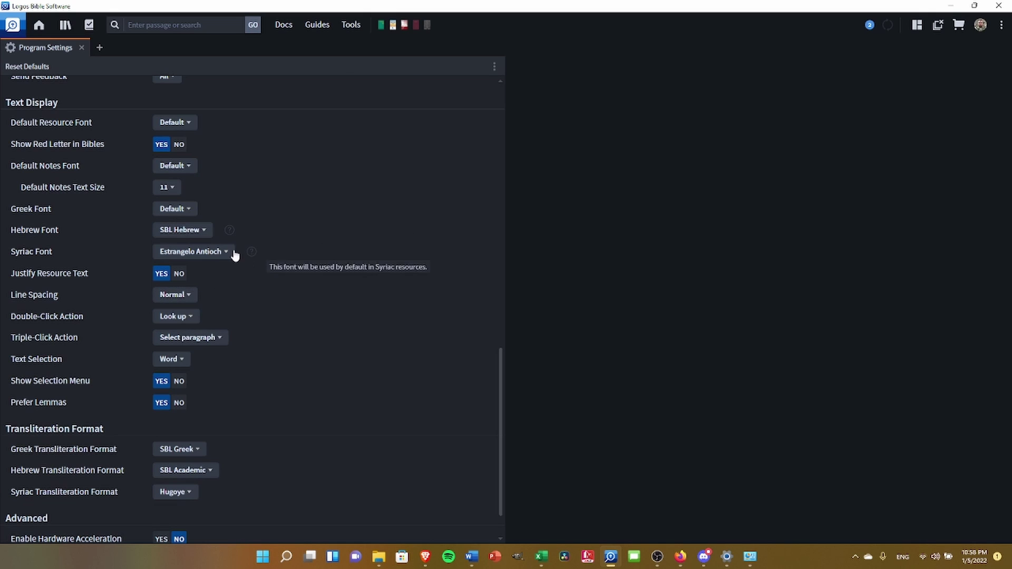
{"action": "left_click", "coordinate": [231, 251]}
{"action": "left_click", "coordinate": [343, 257]}
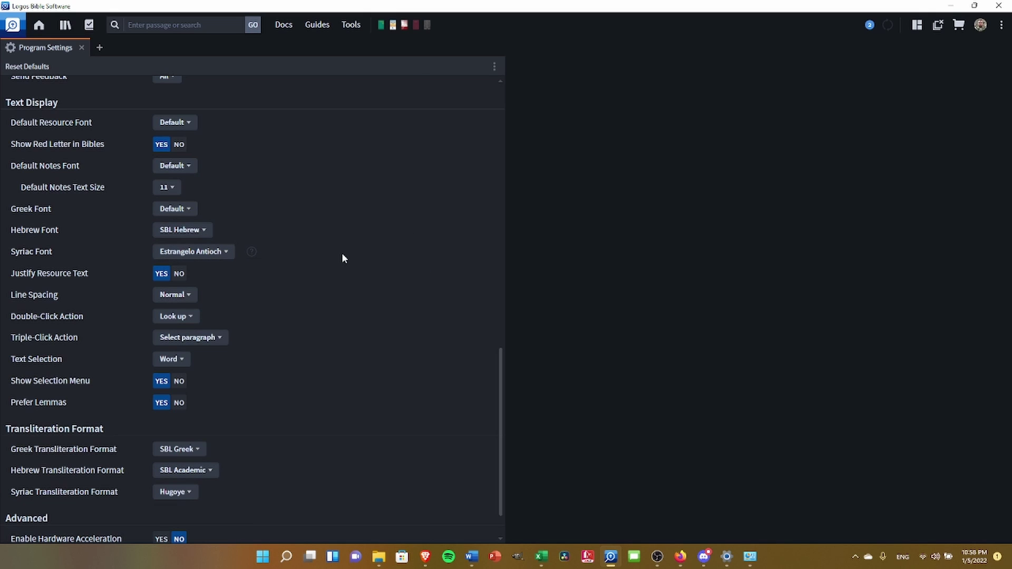
Step: Look at the available options for Line Spacing and Text Selection without changing either setting
{"action": "scroll", "coordinate": [301, 314], "scroll_direction": "down", "scroll_amount": 1}
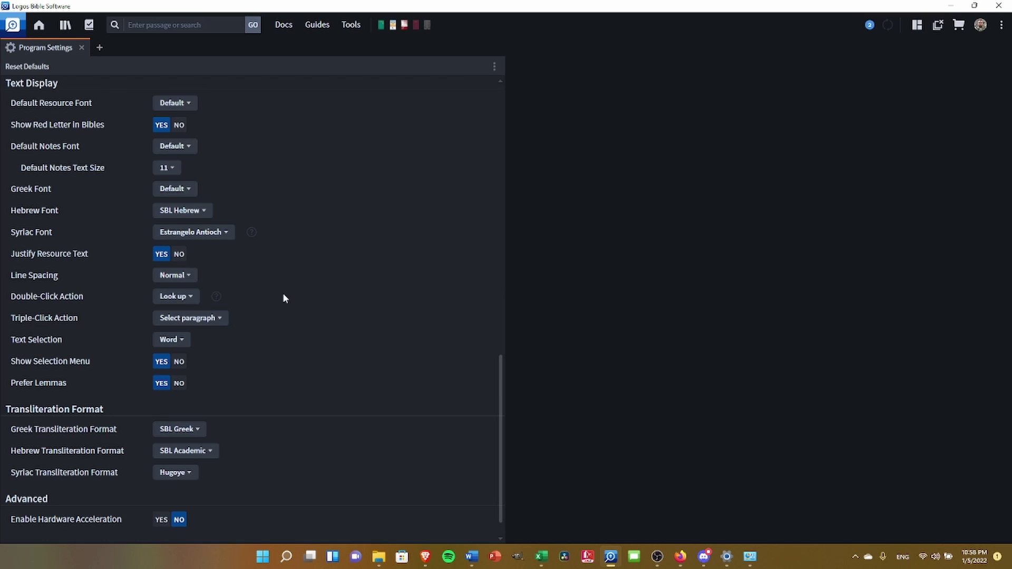
{"action": "left_click", "coordinate": [185, 276]}
{"action": "left_click", "coordinate": [264, 265]}
{"action": "left_click", "coordinate": [186, 340]}
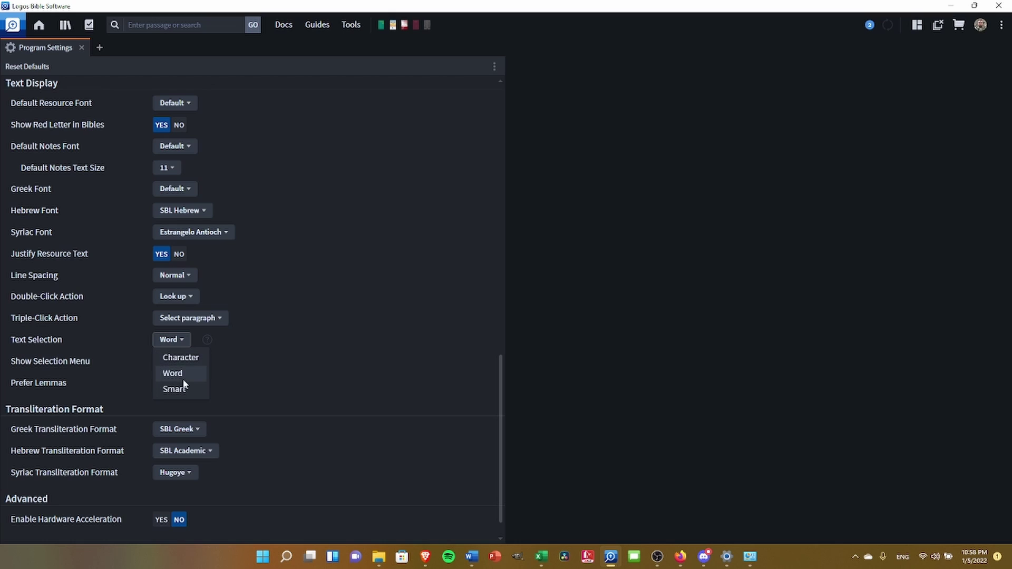
{"action": "left_click", "coordinate": [220, 352]}
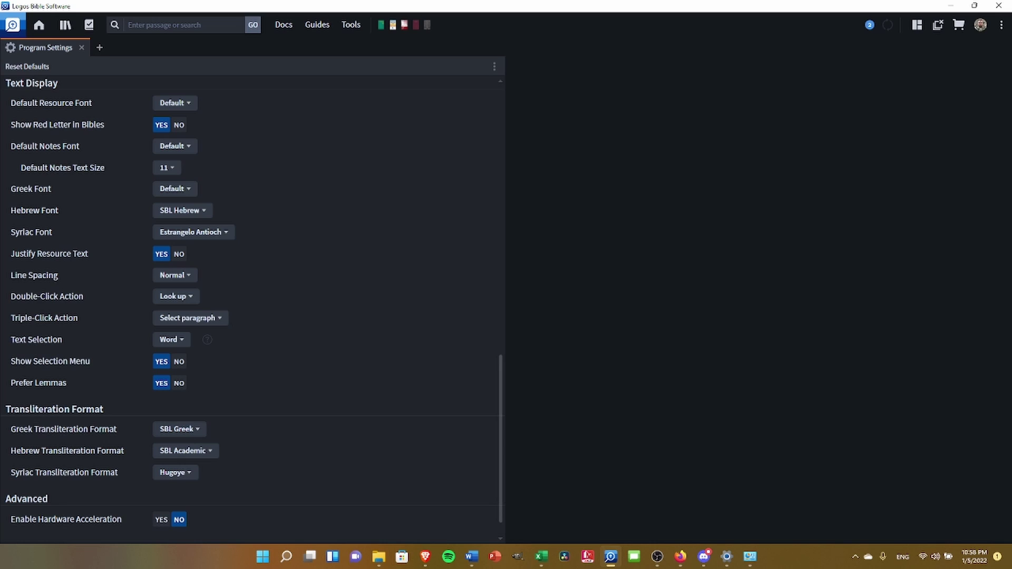
{"action": "key", "text": "alt+Tab"}
{"action": "scroll", "coordinate": [473, 385], "scroll_direction": "down", "scroll_amount": 1}
{"action": "scroll", "coordinate": [39, 495], "scroll_direction": "up", "scroll_amount": 1}
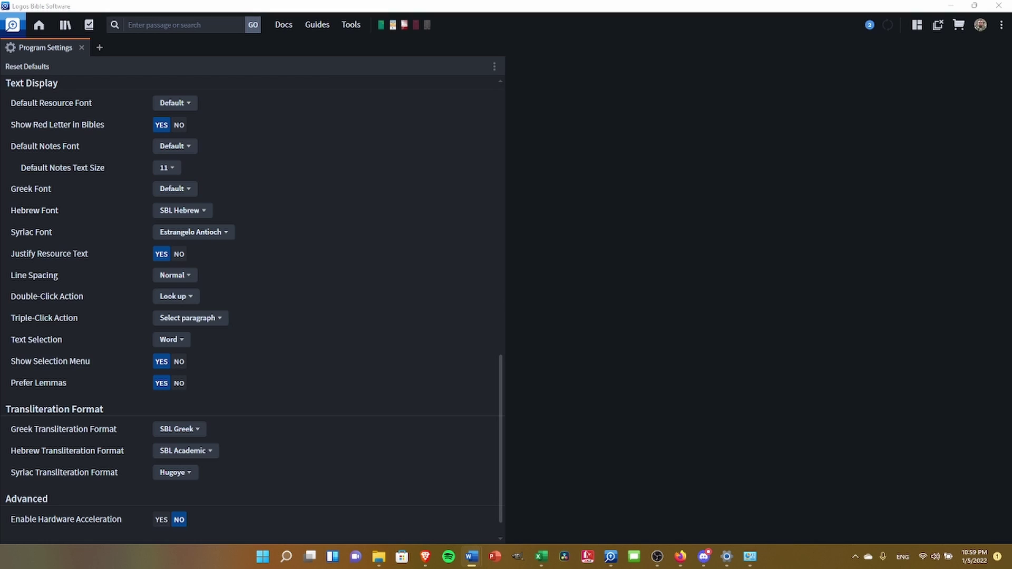
{"action": "left_click", "coordinate": [65, 25]}
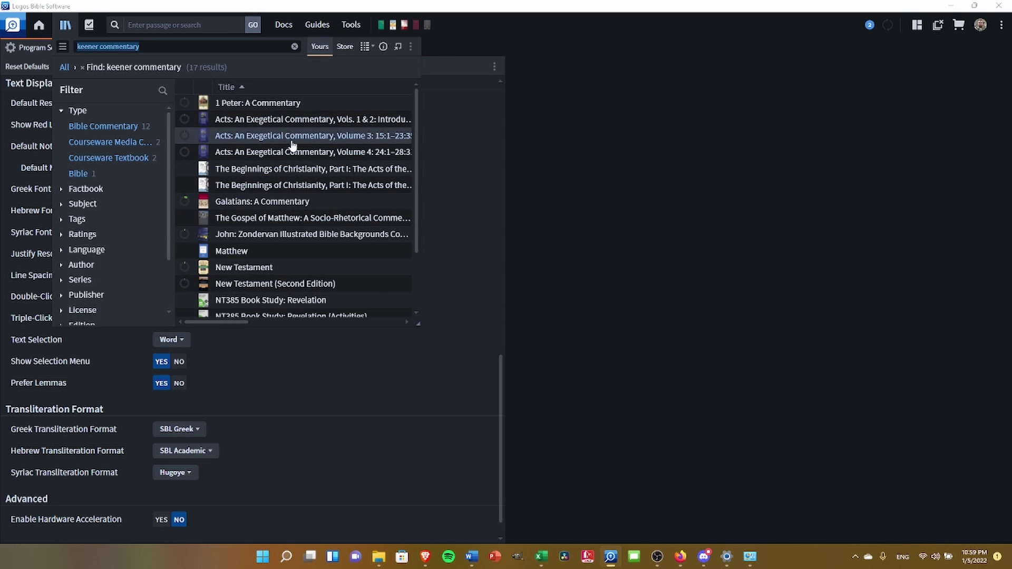
{"action": "left_click", "coordinate": [792, 161]}
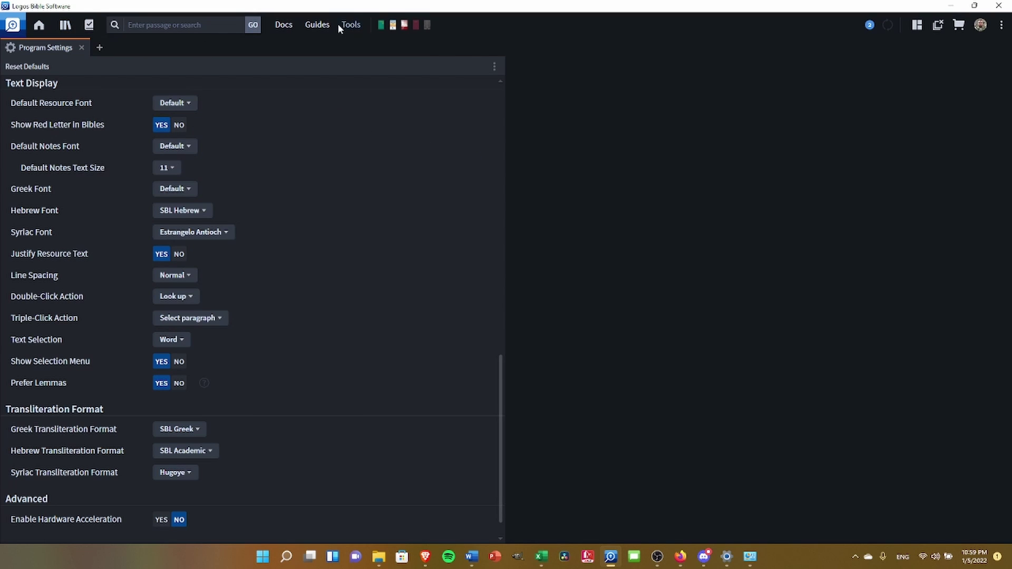
{"action": "left_click", "coordinate": [65, 24]}
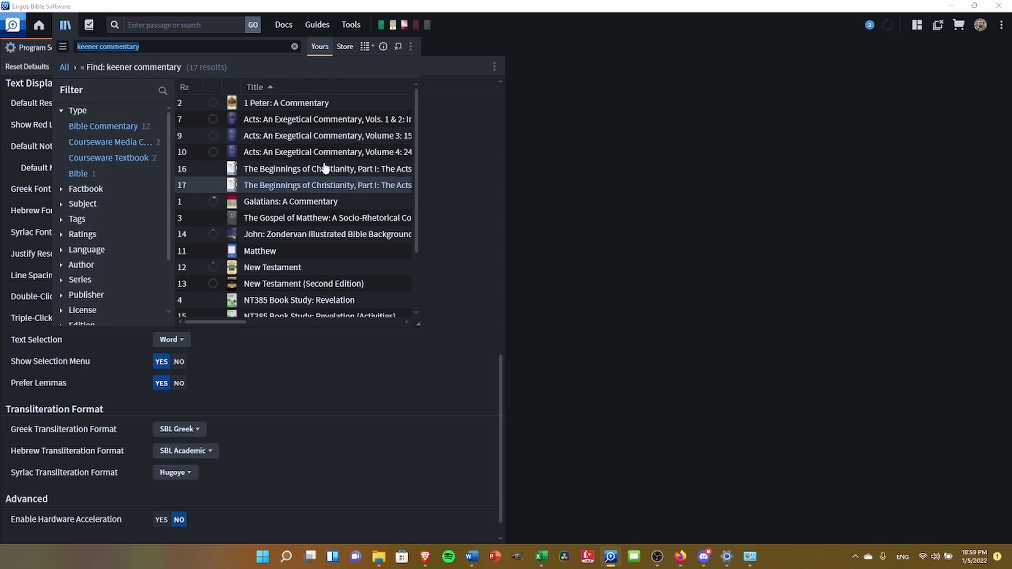
{"action": "left_click", "coordinate": [686, 225]}
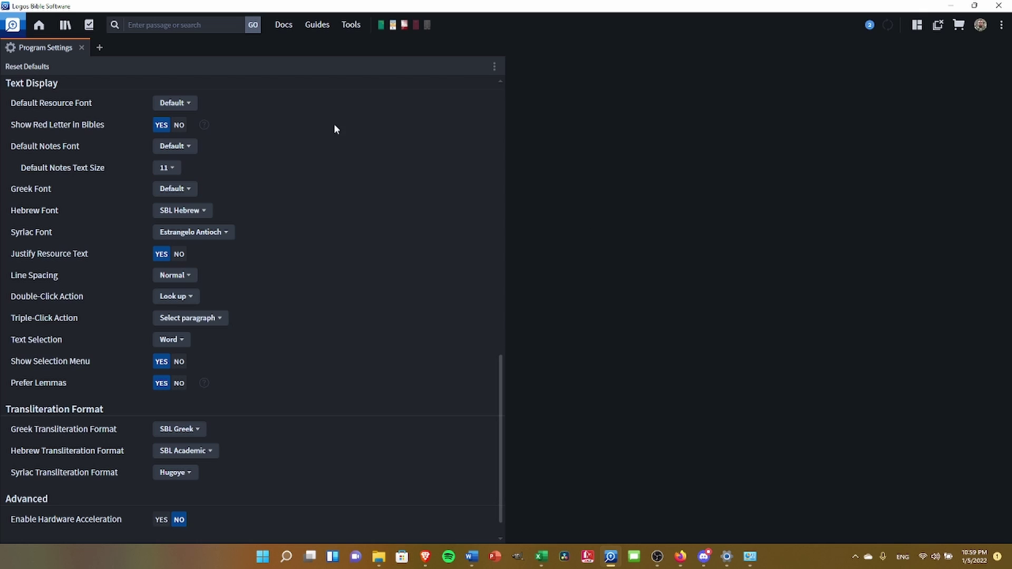
Step: Close the program settings and turn on Prioritize Resources in the drop-down Library
{"action": "left_click", "coordinate": [81, 47]}
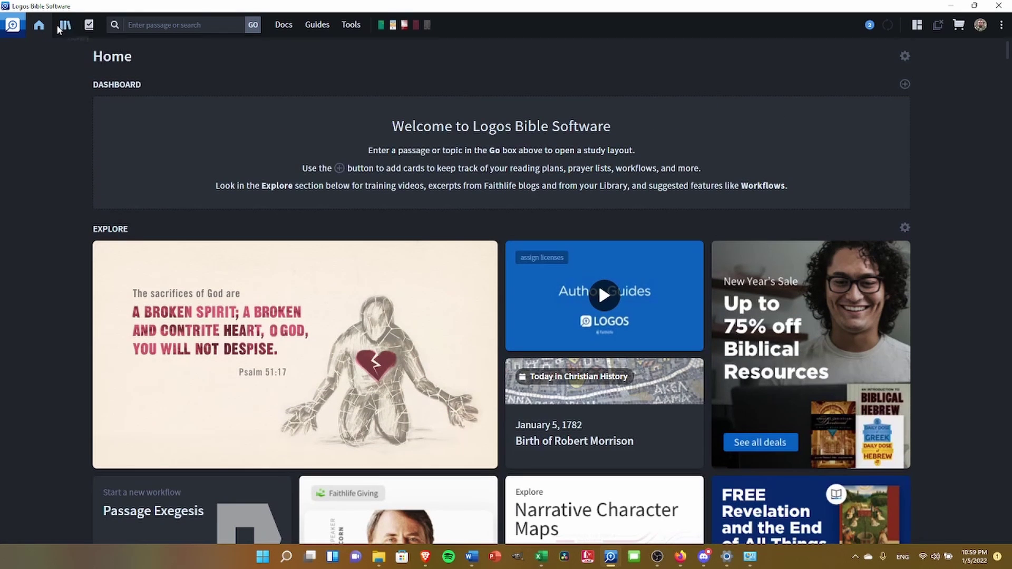
{"action": "left_click", "coordinate": [62, 28]}
{"action": "left_click", "coordinate": [410, 46]}
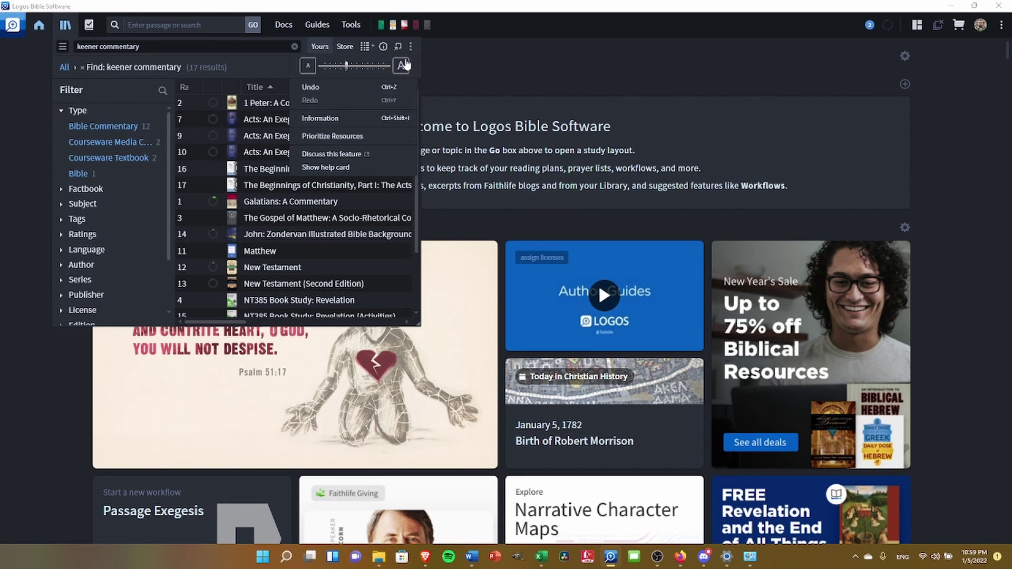
{"action": "left_click", "coordinate": [332, 136]}
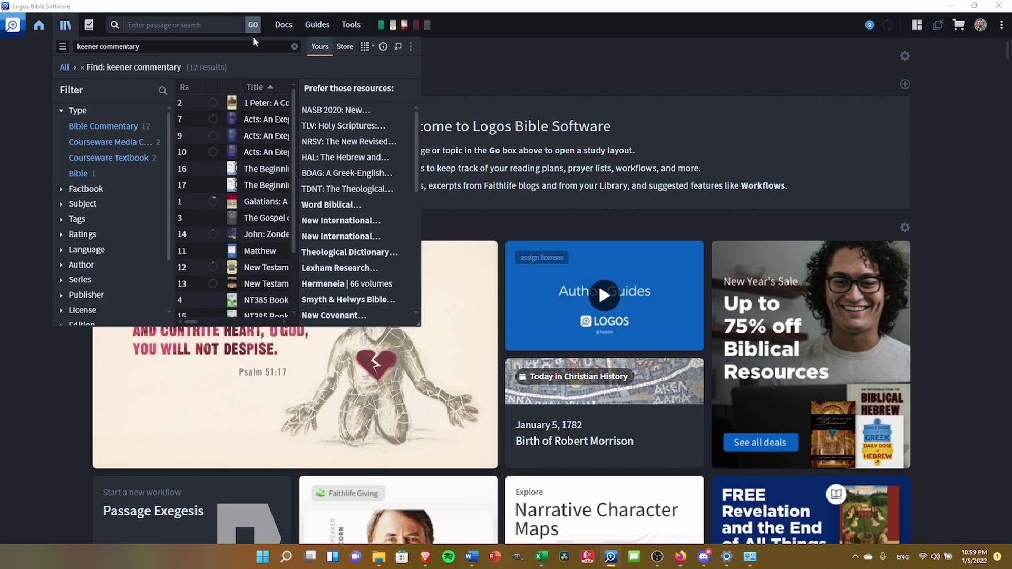
Step: Open the Library in its own full-size pane and show its list of prioritized resources
{"action": "left_click_drag", "start_coordinate": [65, 25], "coordinate": [559, 244]}
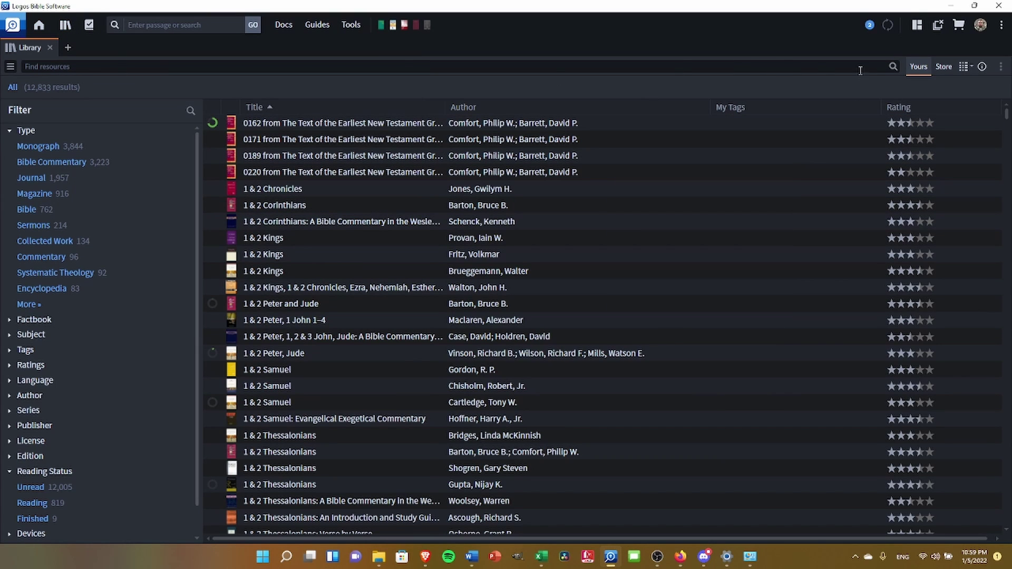
{"action": "left_click", "coordinate": [1001, 66]}
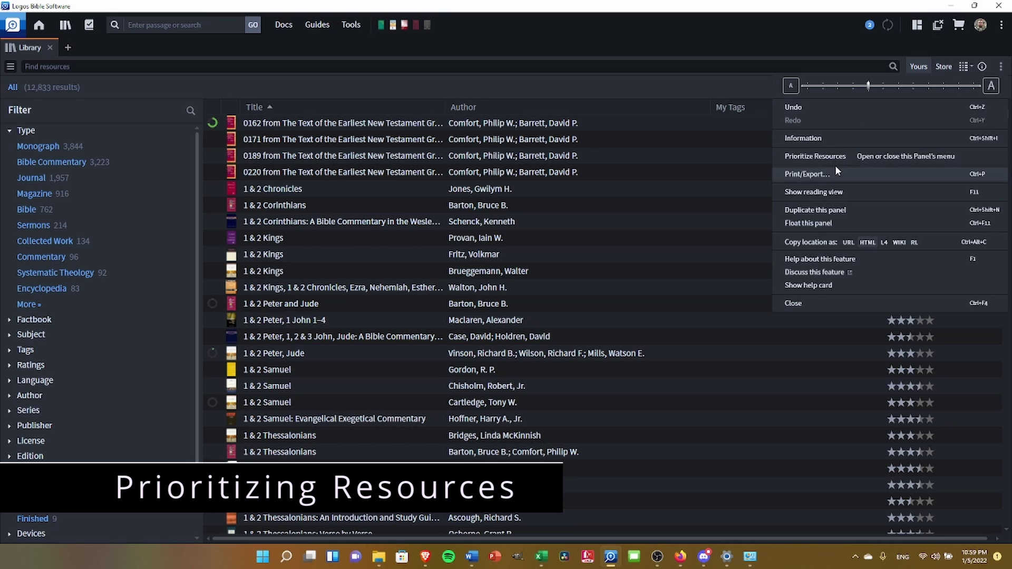
{"action": "left_click", "coordinate": [826, 154]}
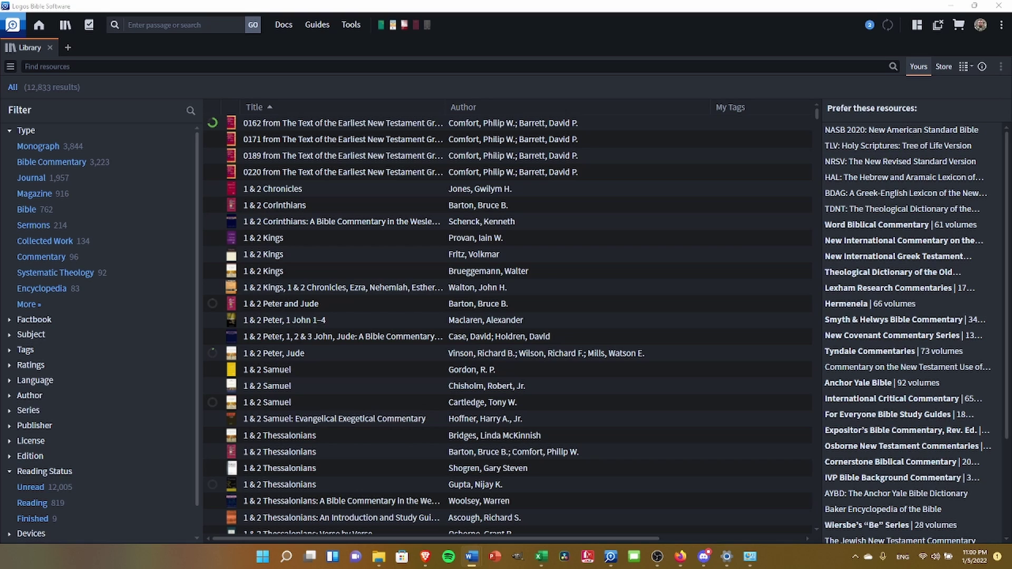
Step: Check the Prioritize Resources option in the drop-down Library and look through the list of preferred resources
{"action": "left_click", "coordinate": [59, 27]}
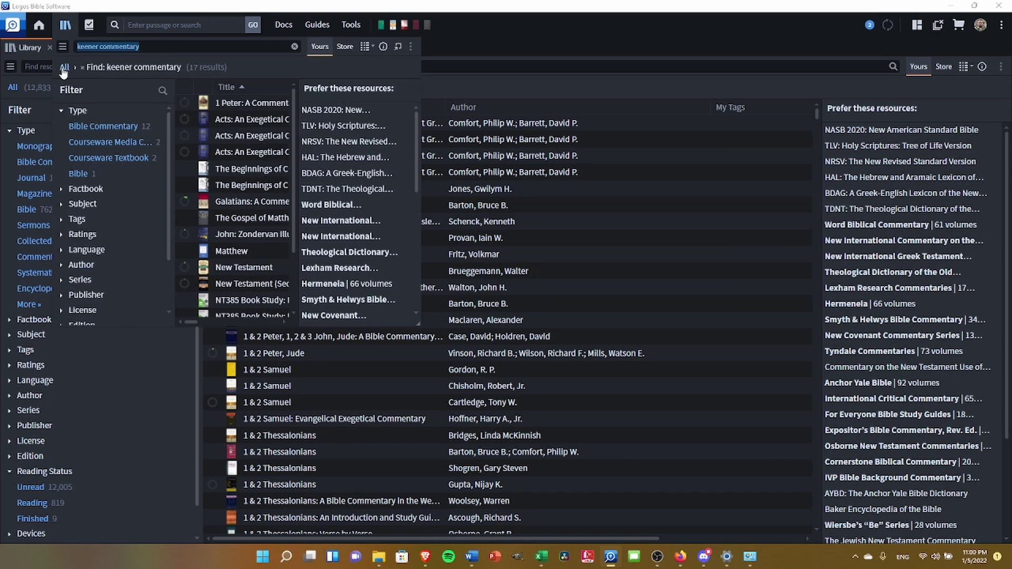
{"action": "left_click", "coordinate": [411, 46]}
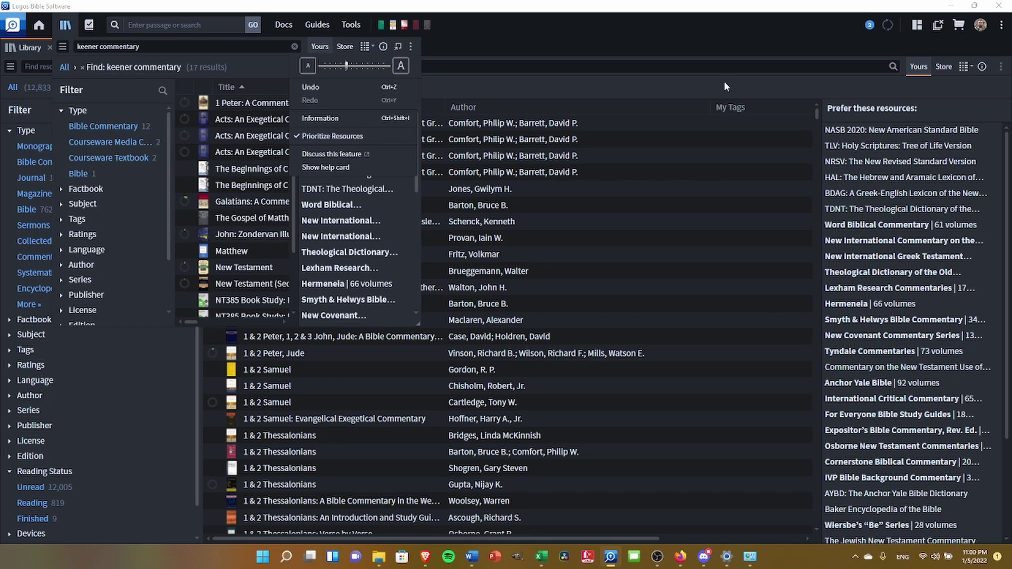
{"action": "left_click", "coordinate": [877, 69]}
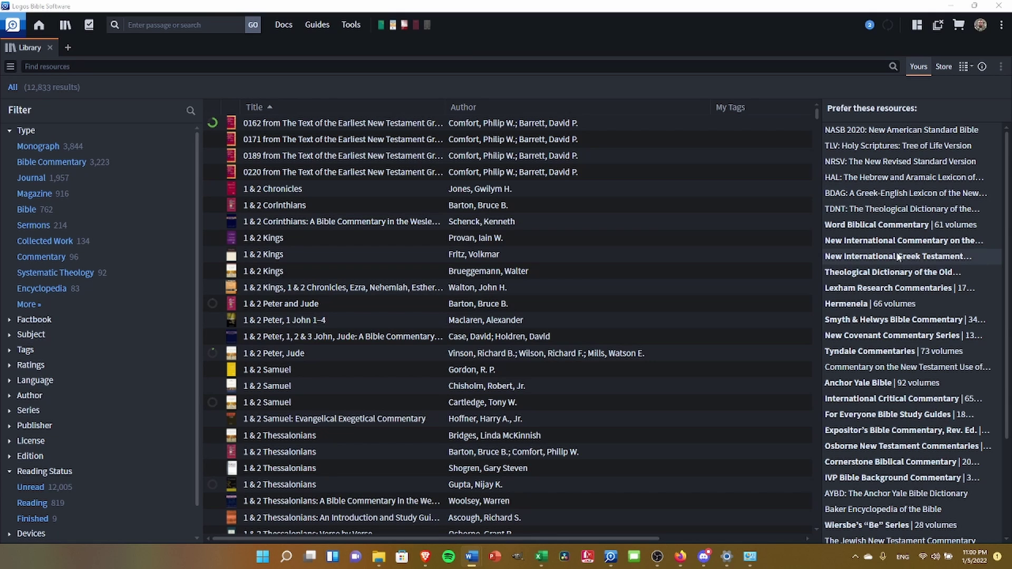
{"action": "scroll", "coordinate": [921, 270], "scroll_direction": "down", "scroll_amount": 3}
{"action": "scroll", "coordinate": [921, 270], "scroll_direction": "up", "scroll_amount": 3}
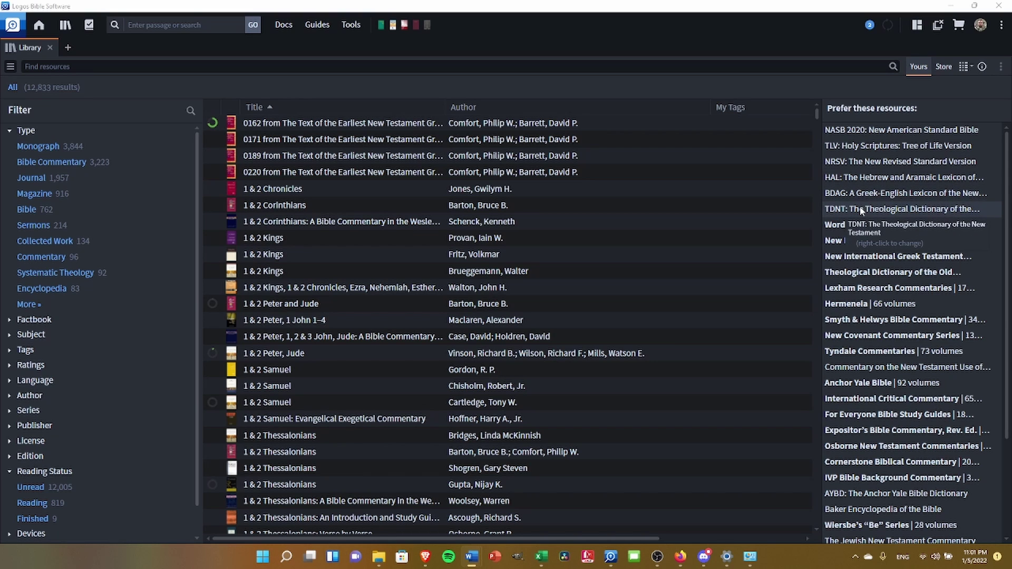
Step: Try searching the Library for "td" and "theological", and clear the search
{"action": "left_click", "coordinate": [523, 68]}
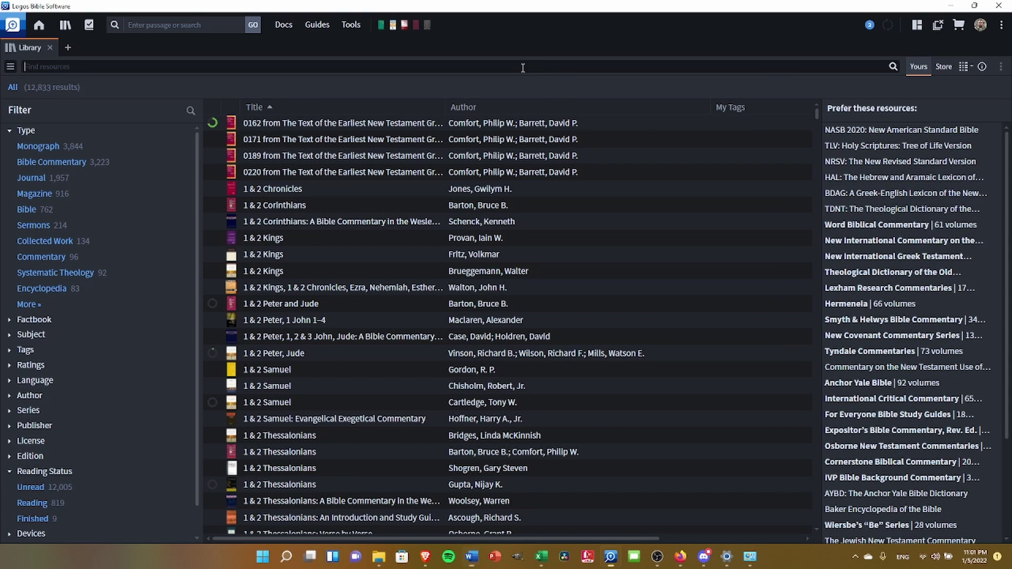
{"action": "type", "text": "t"}
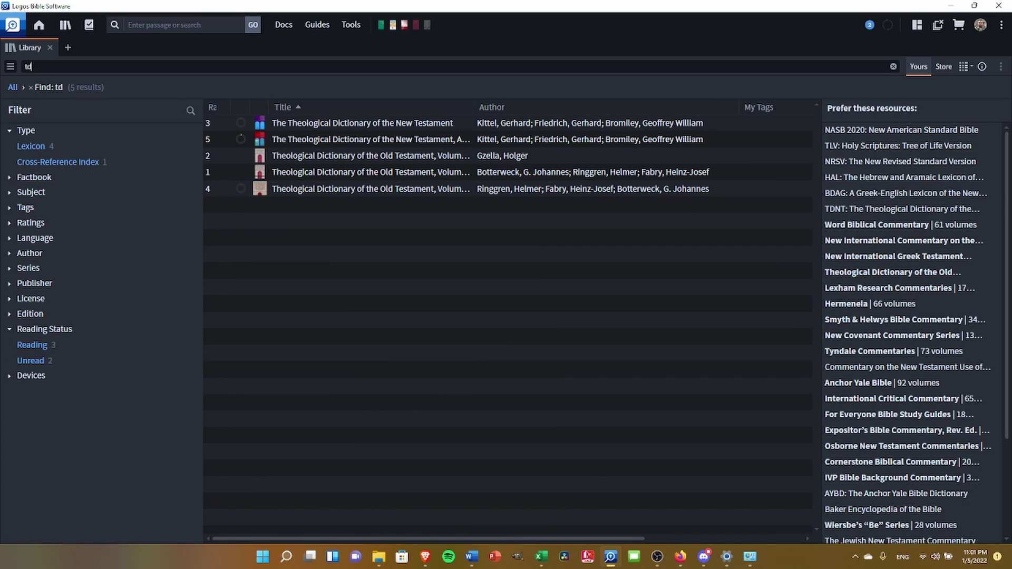
{"action": "type", "text": "d"}
{"action": "key", "text": "BackSpace"}
{"action": "type", "text": "he"}
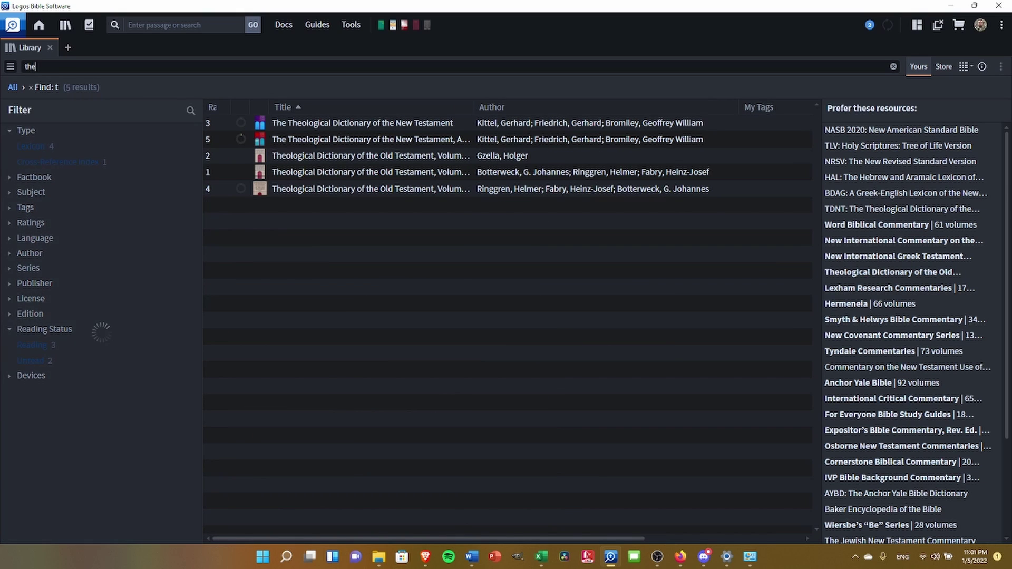
{"action": "type", "text": "ological"}
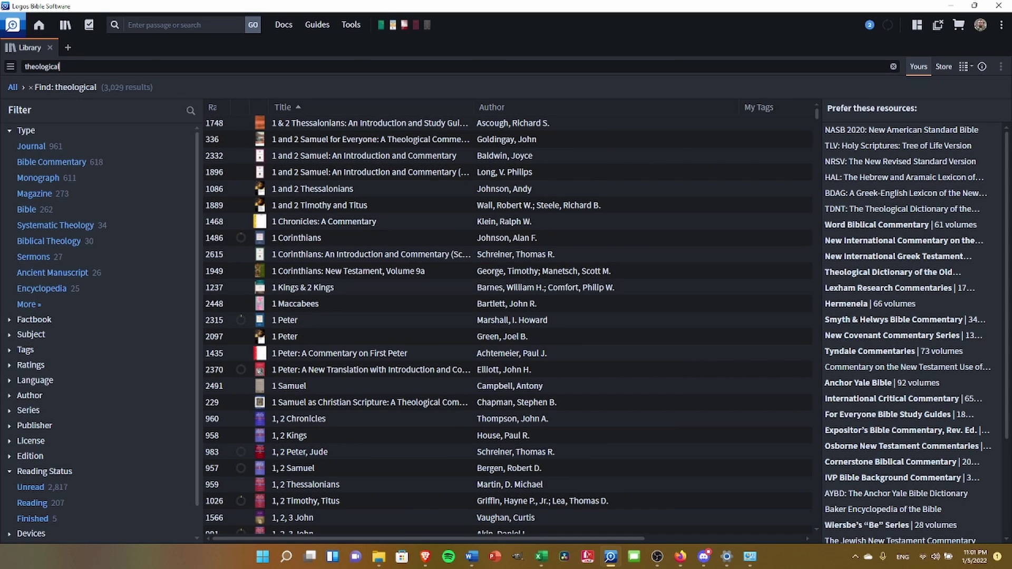
{"action": "key", "text": "BackSpace"}
{"action": "key", "text": "BackSpace"}
{"action": "key", "text": "BackSpace"}
{"action": "key", "text": "BackSpace"}
{"action": "key", "text": "BackSpace"}
{"action": "key", "text": "BackSpace"}
{"action": "key", "text": "BackSpace"}
{"action": "key", "text": "BackSpace"}
{"action": "key", "text": "BackSpace"}
{"action": "key", "text": "BackSpace"}
{"action": "key", "text": "BackSpace"}
Step: Search the Library for "nido" and add the New International Dictionary of Old Testament Theology and Exegesis to the preferred resources between BDAG and TDNT
{"action": "type", "text": "nic"}
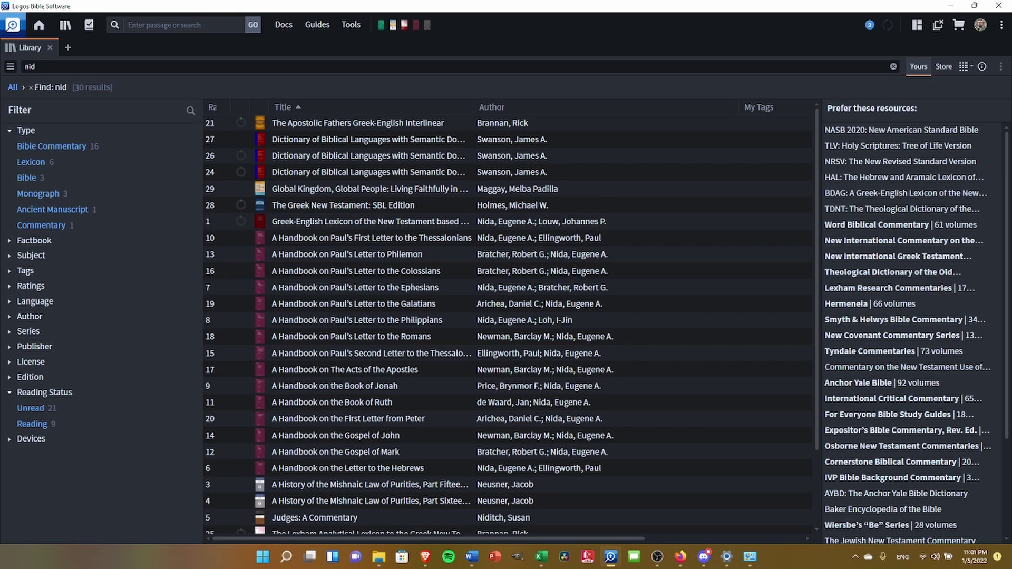
{"action": "type", "text": "o"}
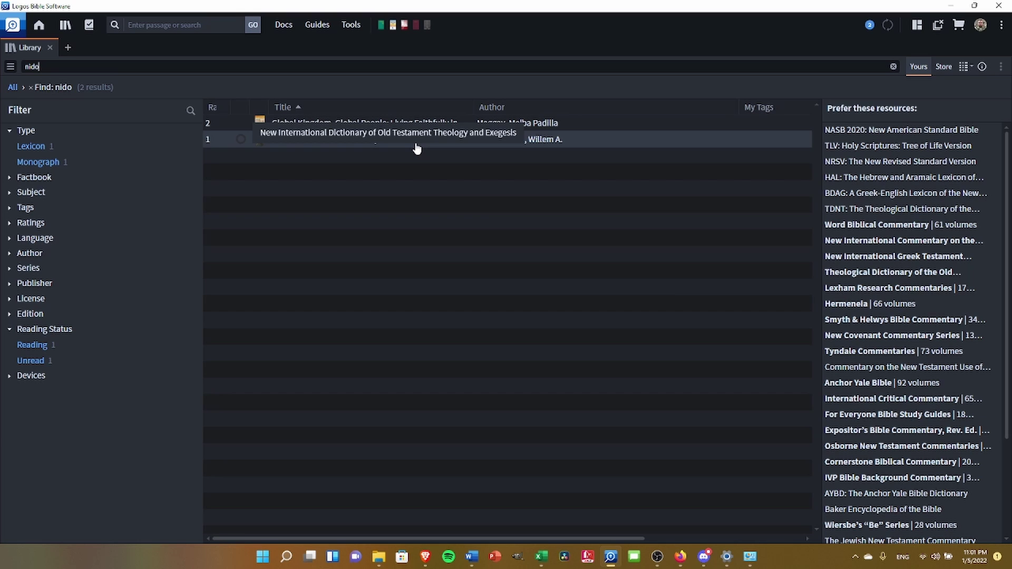
{"action": "left_click_drag", "start_coordinate": [416, 149], "coordinate": [932, 210]}
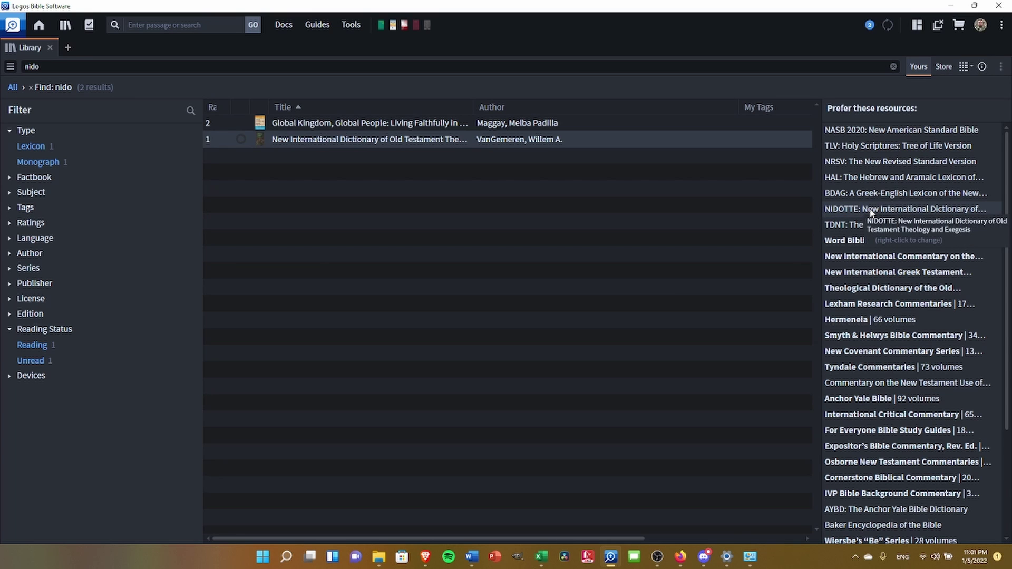
{"action": "scroll", "coordinate": [852, 240], "scroll_direction": "down", "scroll_amount": 3}
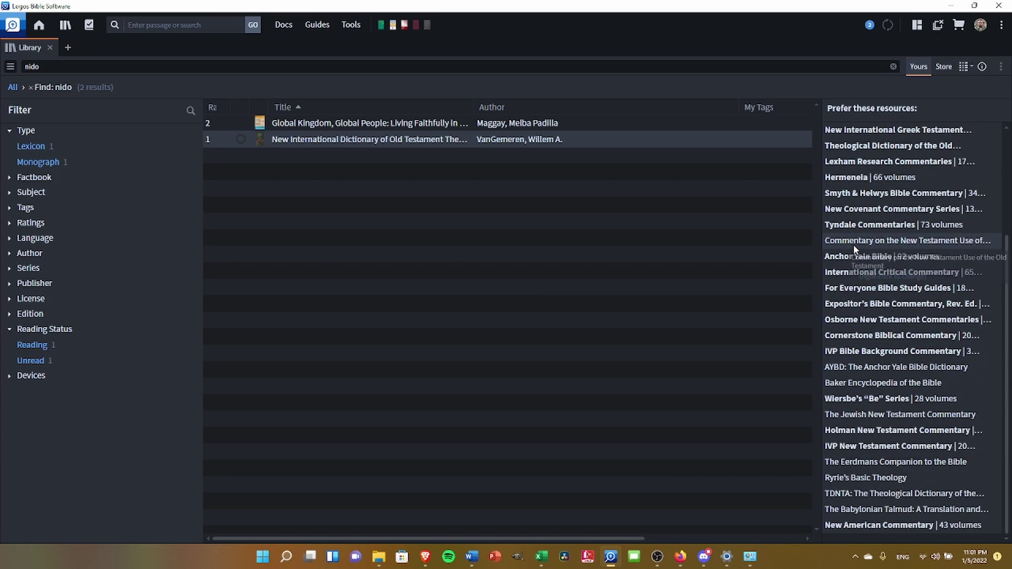
Step: Search the Library for "tdot" and move the Theological Dictionary of the Old Testament between NIDOTTE and TDNT in the preferred resources
{"action": "scroll", "coordinate": [853, 244], "scroll_direction": "up", "scroll_amount": 3}
{"action": "left_click", "coordinate": [268, 70]}
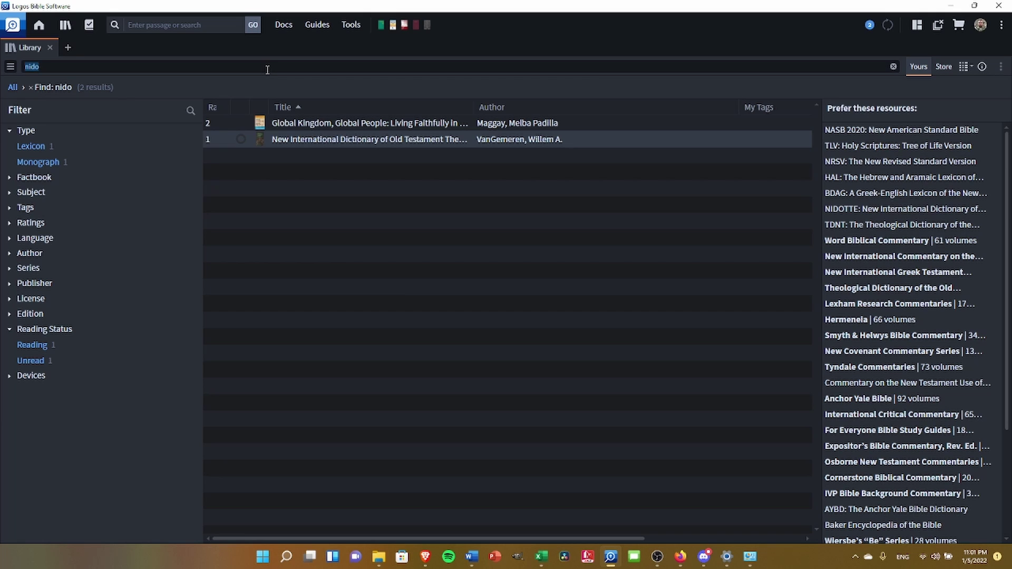
{"action": "type", "text": "tdot"}
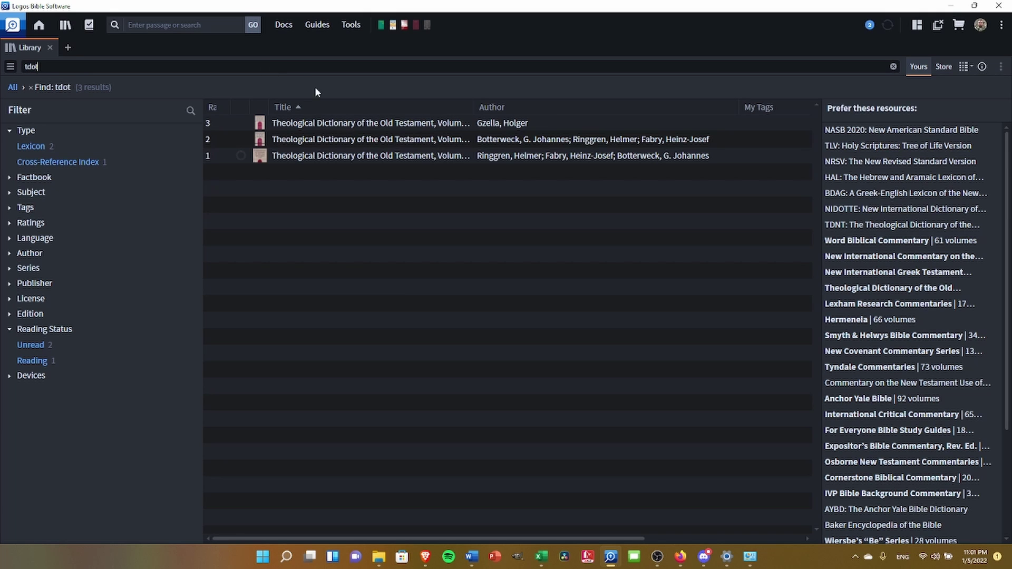
{"action": "left_click_drag", "start_coordinate": [376, 120], "coordinate": [911, 223]}
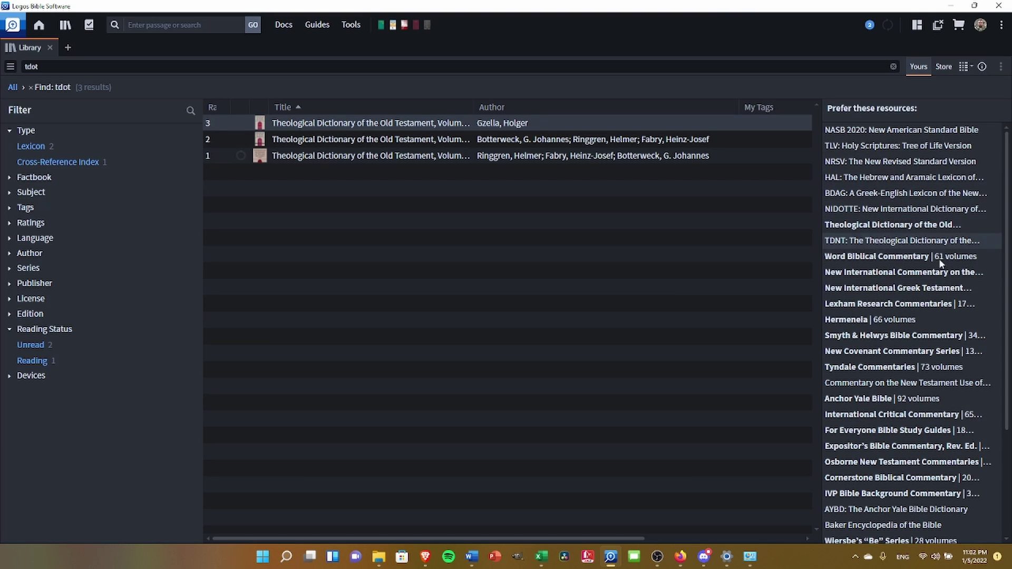
Step: Review the preferred resources and move Smyth & Helwys Bible Commentary directly above Hermeneia
{"action": "key", "text": "alt+Tab"}
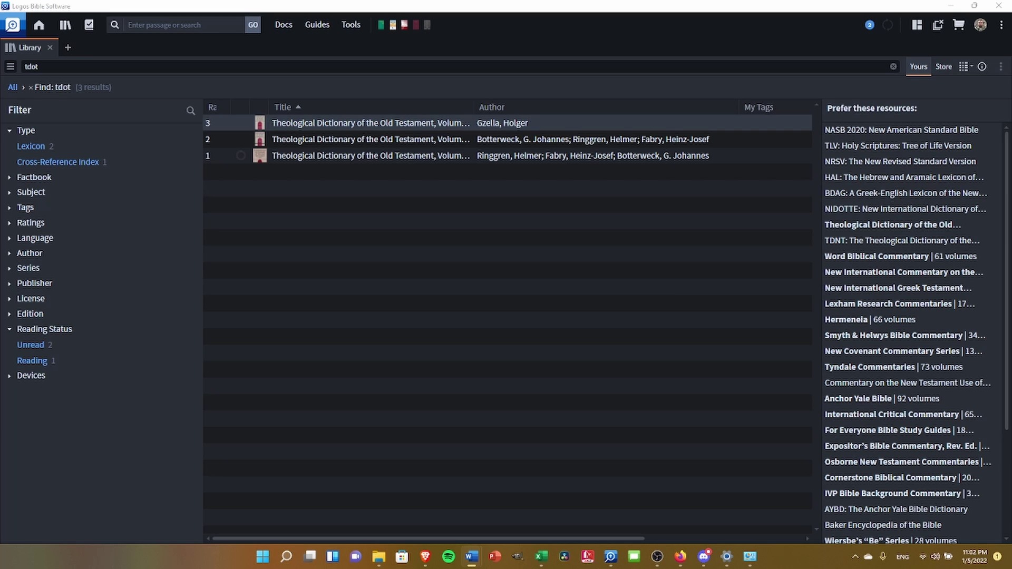
{"action": "scroll", "coordinate": [859, 393], "scroll_direction": "down", "scroll_amount": 3}
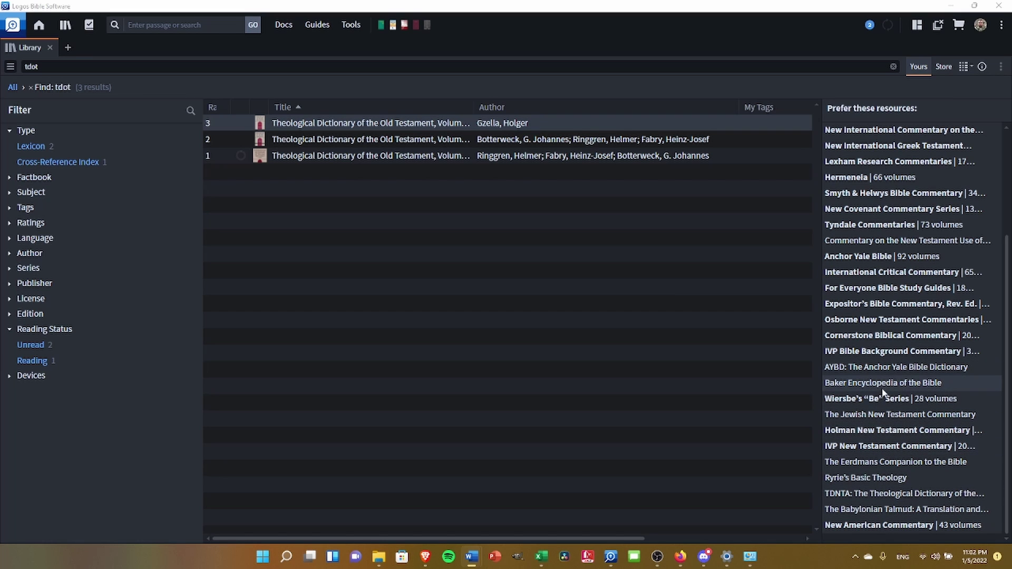
{"action": "scroll", "coordinate": [891, 444], "scroll_direction": "up", "scroll_amount": 3}
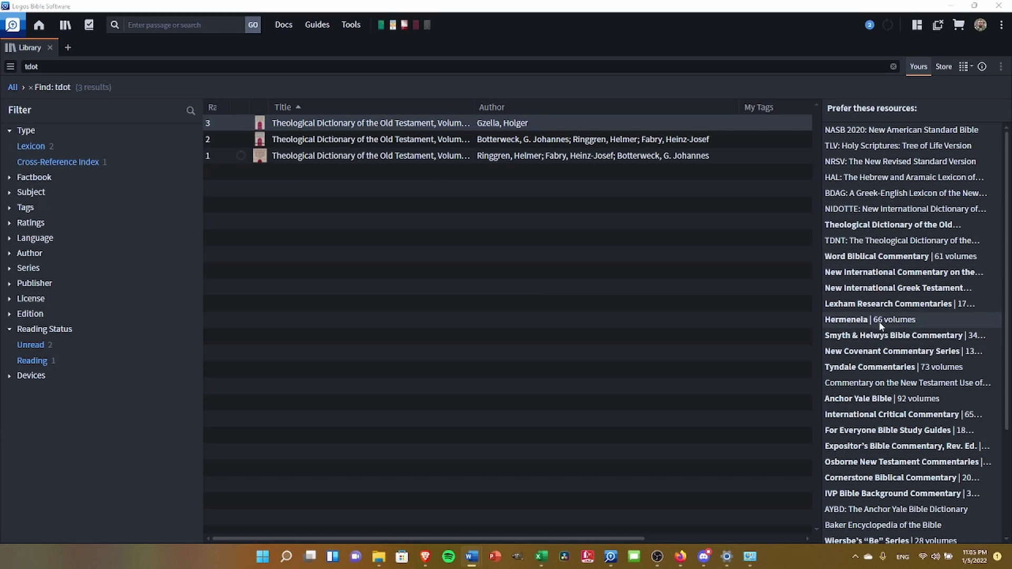
{"action": "left_click_drag", "start_coordinate": [891, 340], "coordinate": [891, 320]}
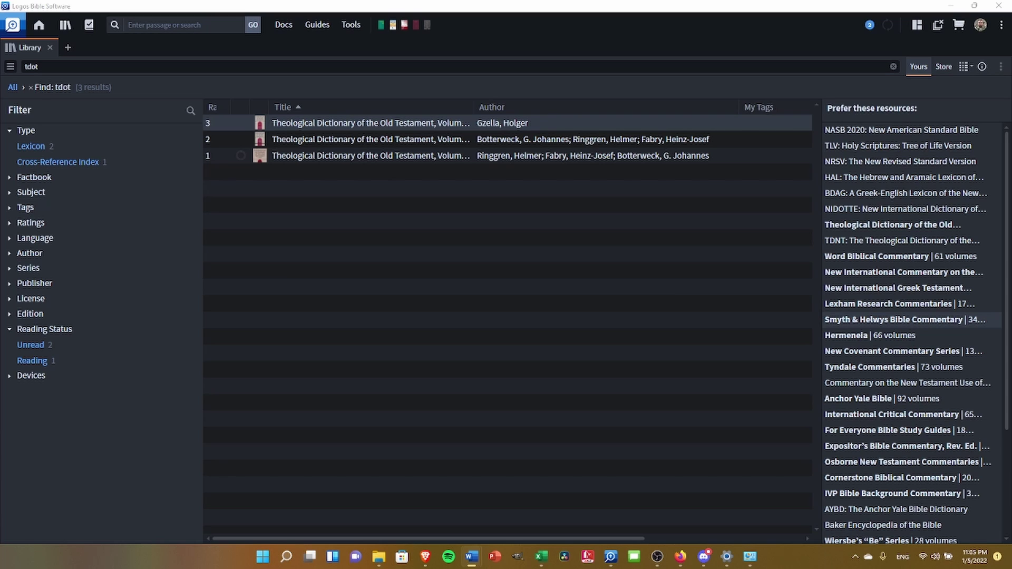
Step: Close the Library and run an Exegetical Guide on Exodus 3:4
{"action": "left_click", "coordinate": [50, 48]}
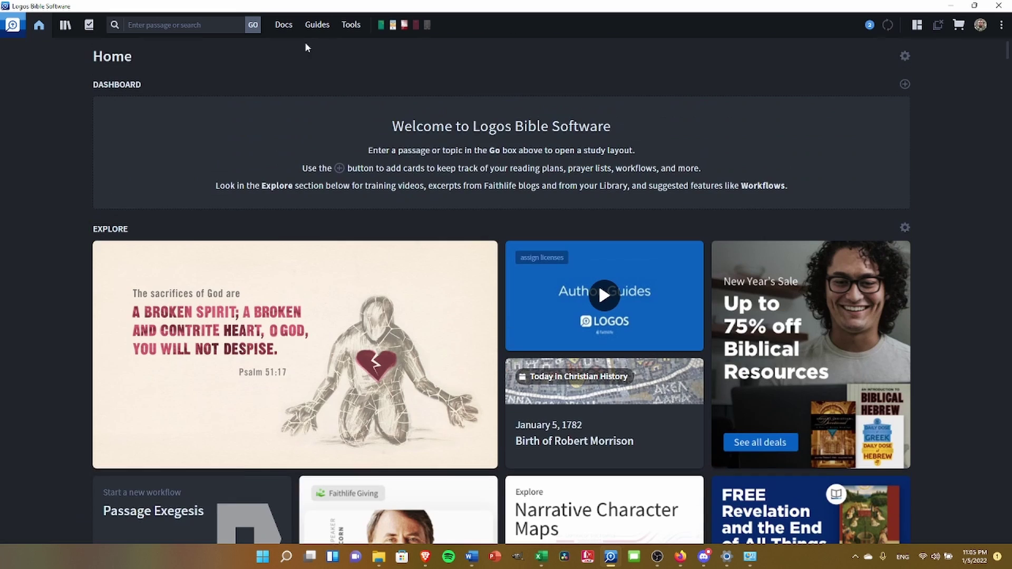
{"action": "left_click", "coordinate": [316, 28]}
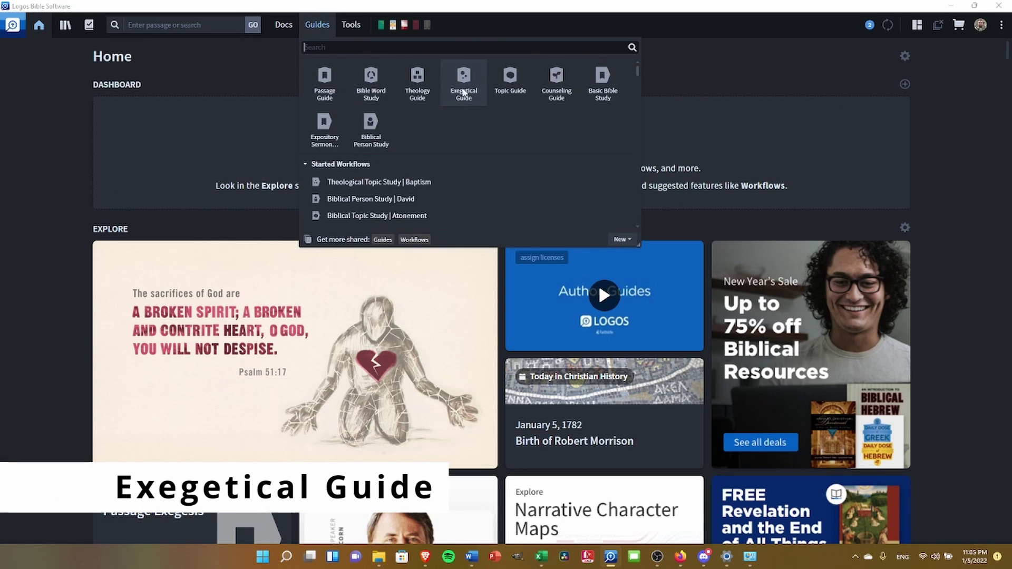
{"action": "left_click", "coordinate": [463, 82]}
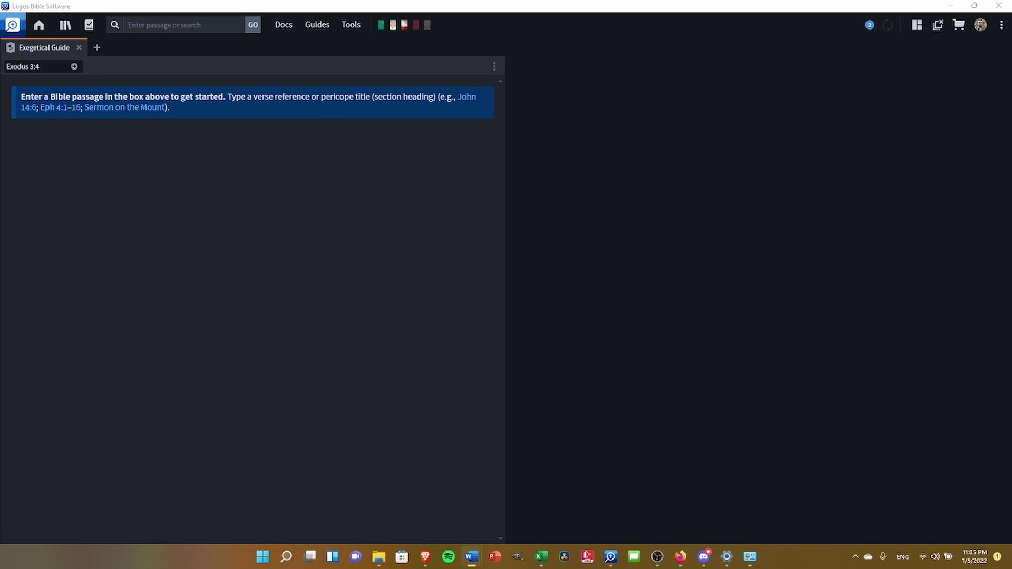
{"action": "key", "text": "Return"}
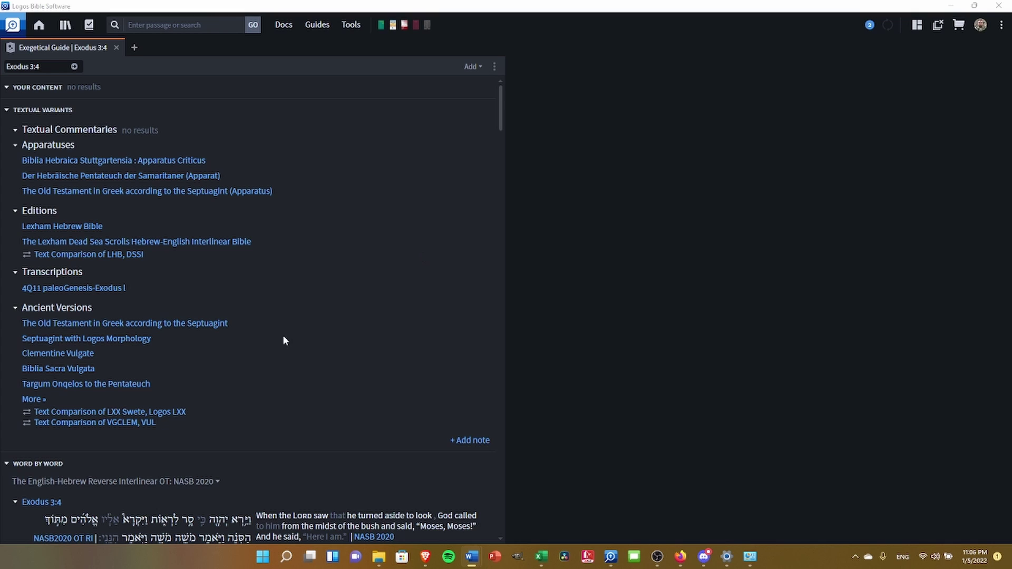
Step: Preview the Clementine Vulgate text and look over the ancient versions in the guide's Textual Variants section
{"action": "mouse_move", "coordinate": [79, 360]}
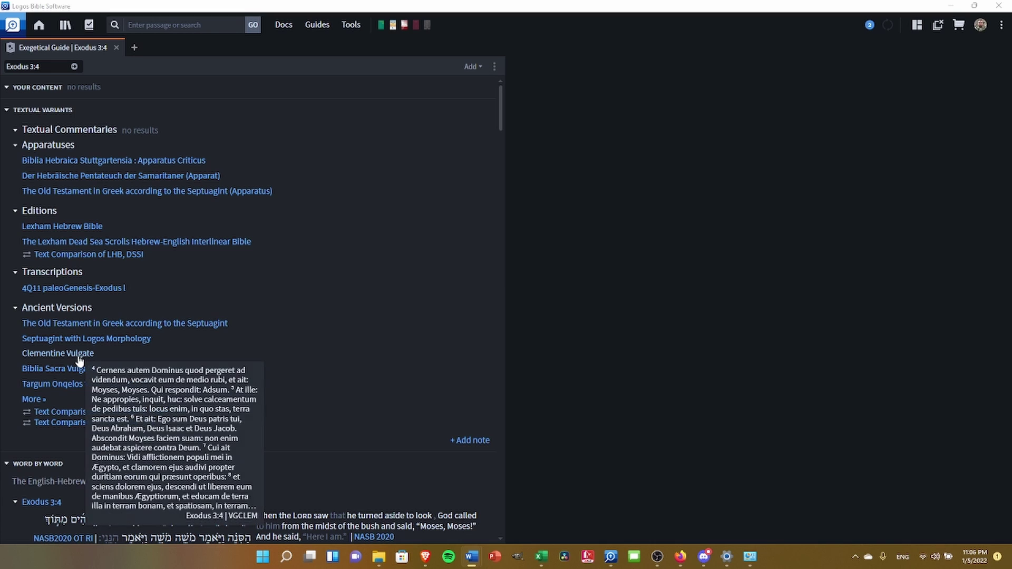
{"action": "mouse_move", "coordinate": [128, 388]}
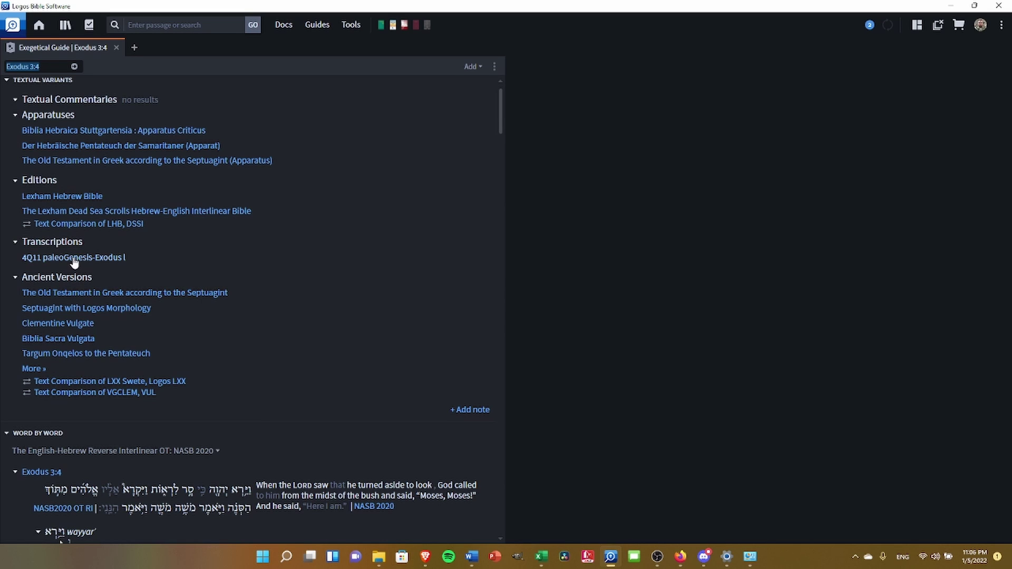
{"action": "key", "text": "alt+Tab"}
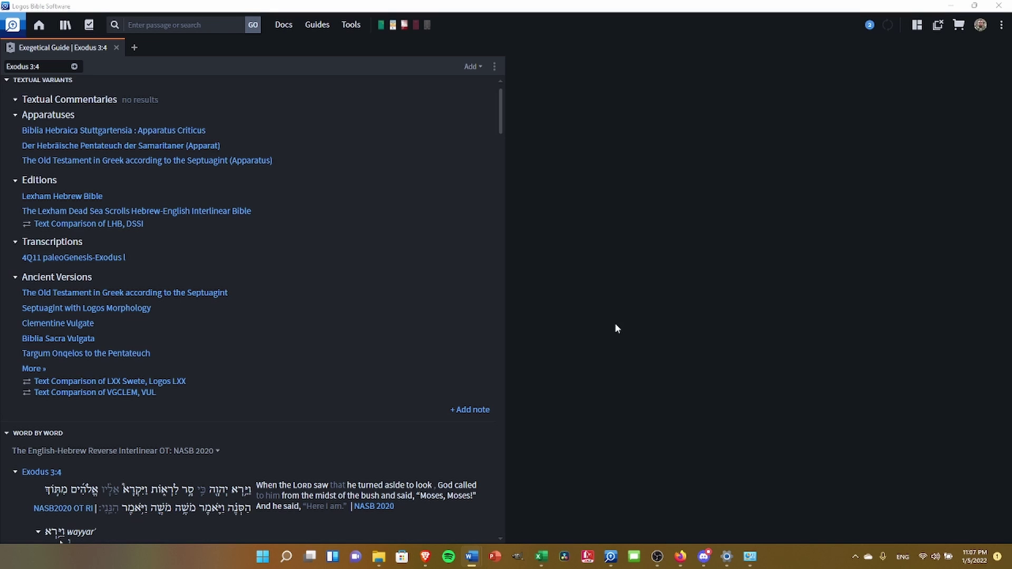
Step: Examine the Word by Word section for Exodus 3:4, including the Hebrew word entries, their parsing, senses and lexicon links
{"action": "left_click", "coordinate": [219, 242]}
{"action": "scroll", "coordinate": [339, 248], "scroll_direction": "down", "scroll_amount": 3}
{"action": "scroll", "coordinate": [339, 249], "scroll_direction": "down", "scroll_amount": 5}
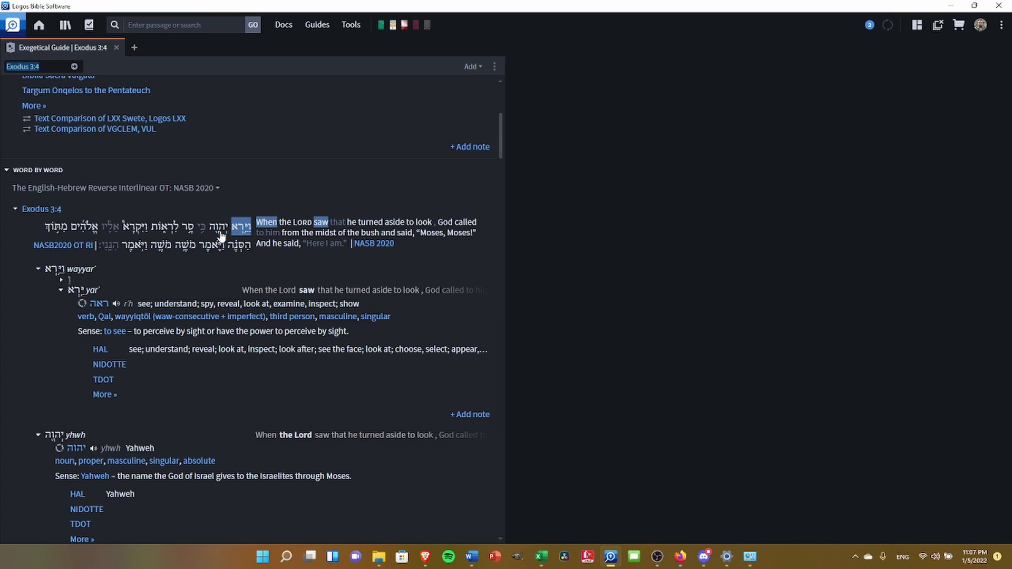
{"action": "scroll", "coordinate": [219, 238], "scroll_direction": "down", "scroll_amount": 3}
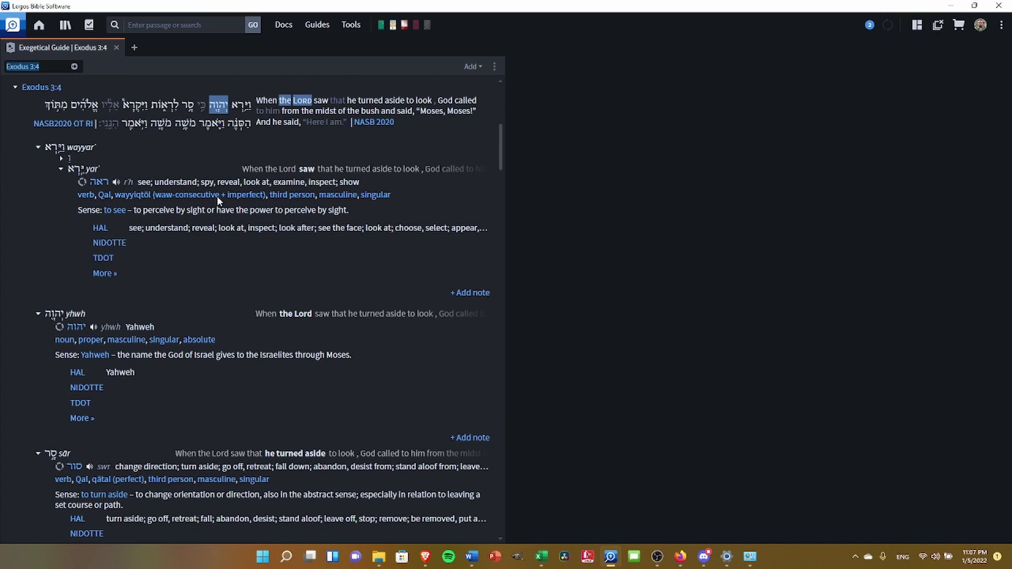
{"action": "scroll", "coordinate": [95, 217], "scroll_direction": "down", "scroll_amount": 10}
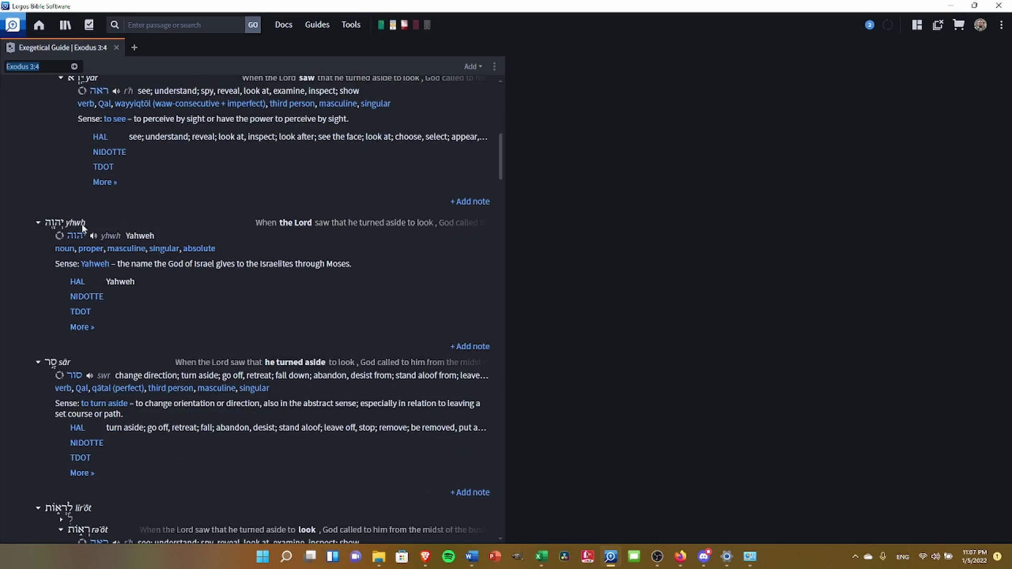
{"action": "scroll", "coordinate": [80, 233], "scroll_direction": "down", "scroll_amount": 3}
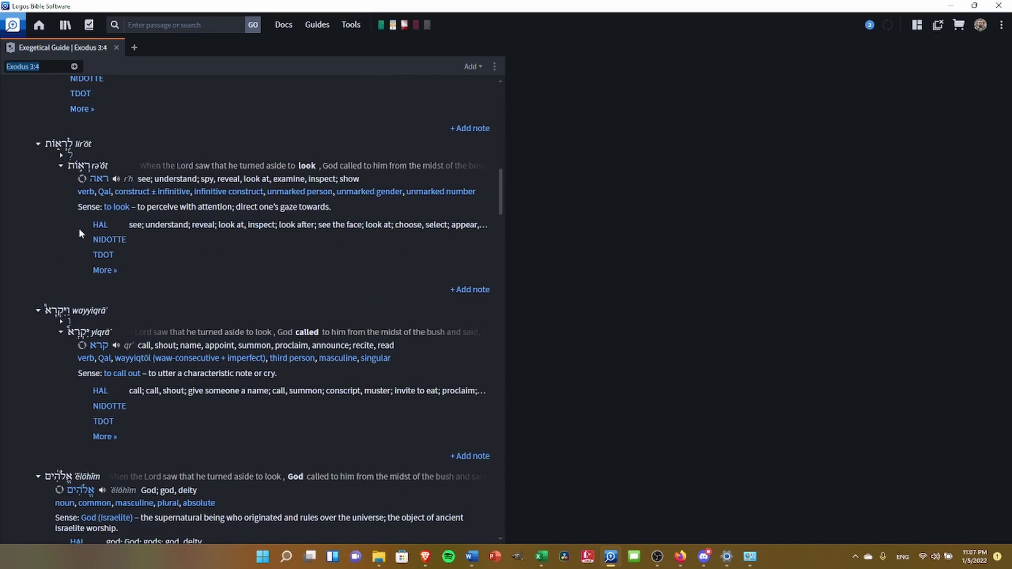
{"action": "scroll", "coordinate": [79, 228], "scroll_direction": "up", "scroll_amount": 15}
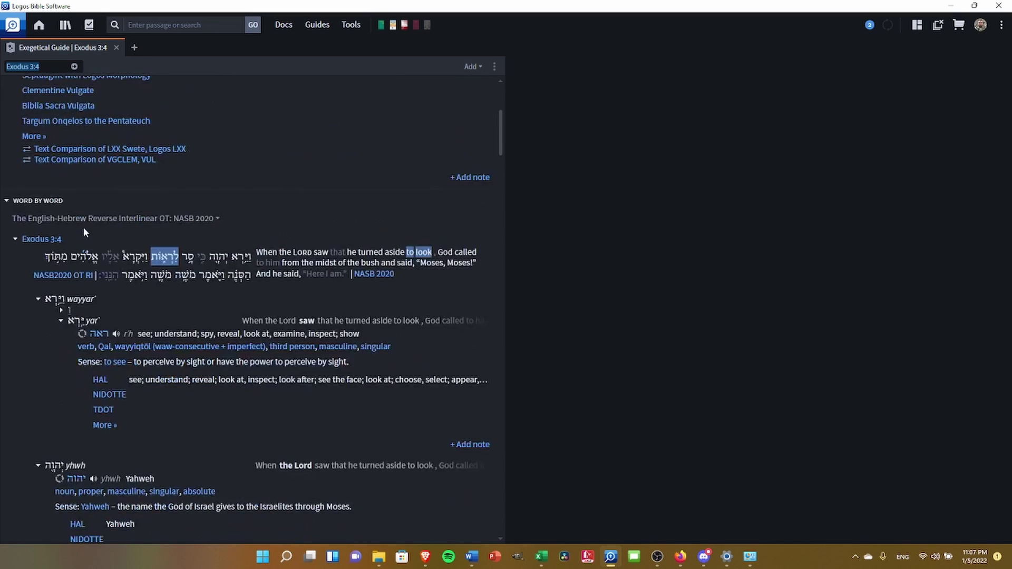
{"action": "scroll", "coordinate": [83, 227], "scroll_direction": "down", "scroll_amount": 2}
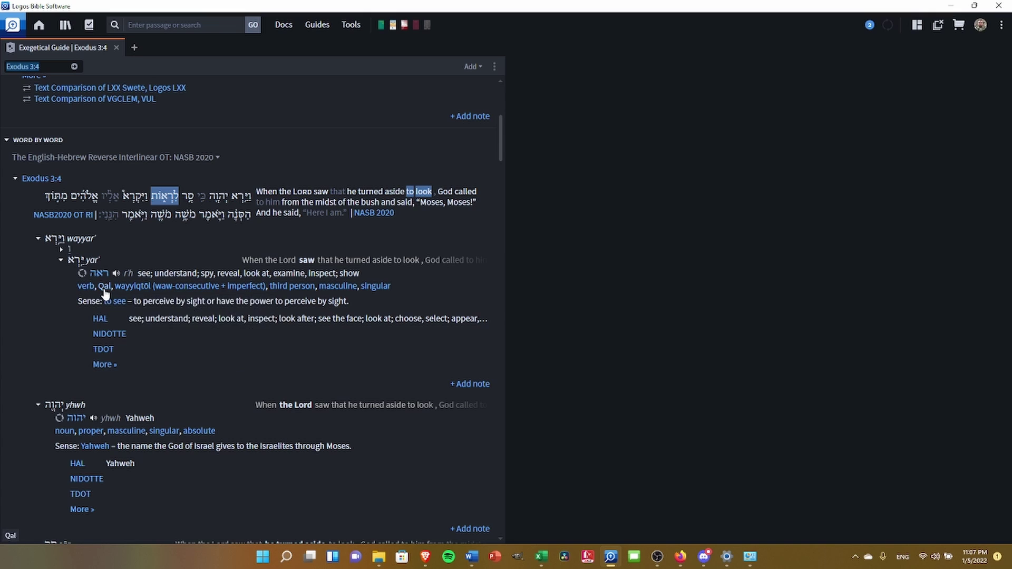
{"action": "mouse_move", "coordinate": [135, 292]}
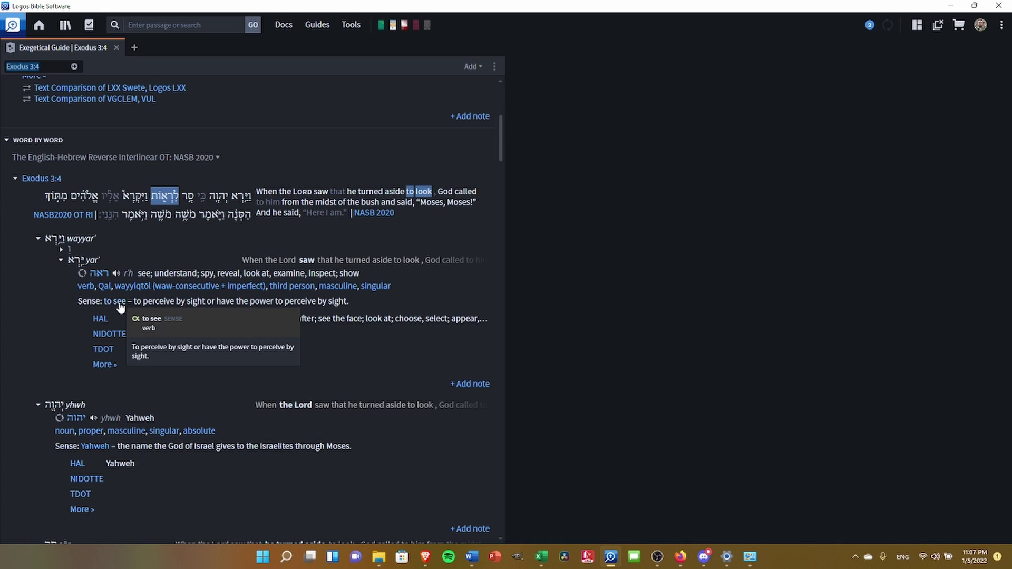
{"action": "key", "text": "alt+Tab"}
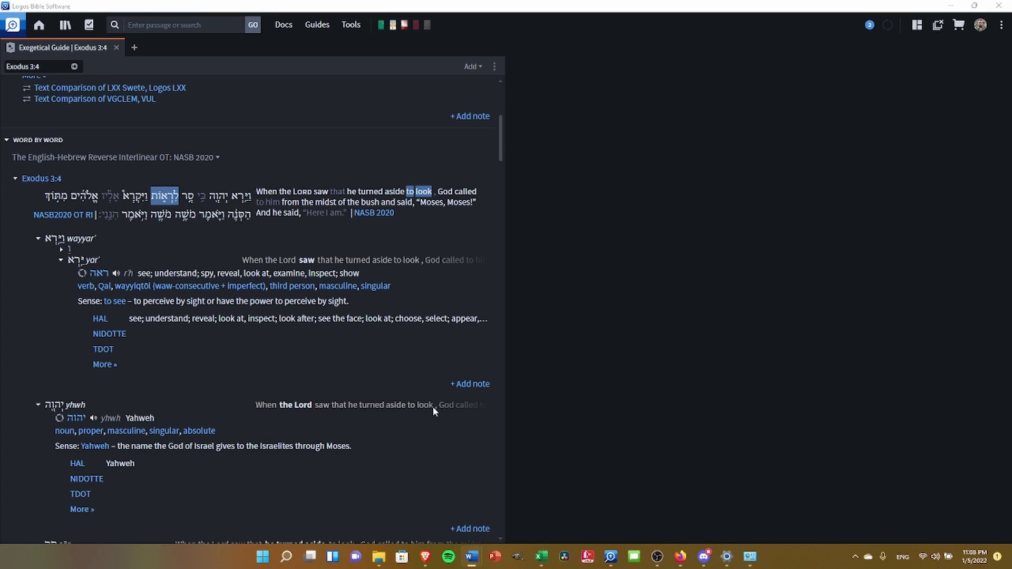
Step: Go through the remaining word entries and examine the Grammatical Constructions section, previewing the verse at the highlighted "Here" under hinneh
{"action": "left_click", "coordinate": [346, 362]}
{"action": "scroll", "coordinate": [279, 349], "scroll_direction": "down", "scroll_amount": 4}
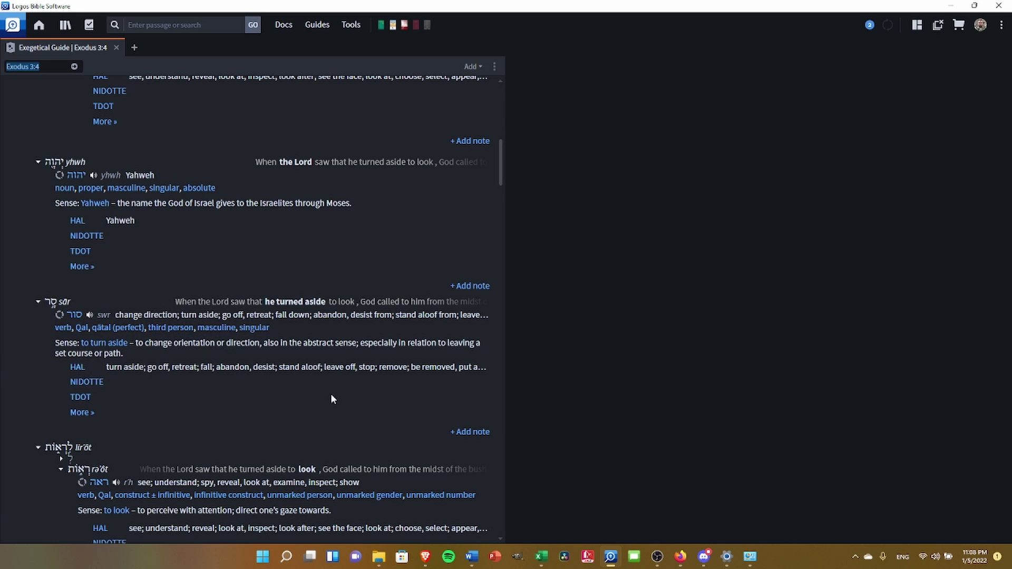
{"action": "scroll", "coordinate": [337, 395], "scroll_direction": "down", "scroll_amount": 3}
{"action": "scroll", "coordinate": [342, 396], "scroll_direction": "down", "scroll_amount": 1}
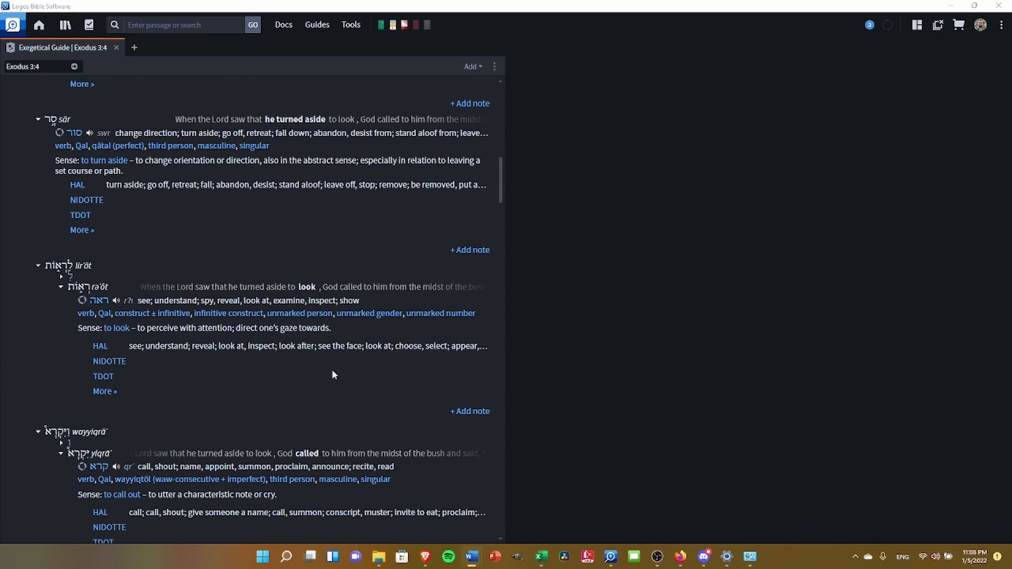
{"action": "scroll", "coordinate": [327, 366], "scroll_direction": "down", "scroll_amount": 14}
{"action": "scroll", "coordinate": [307, 365], "scroll_direction": "down", "scroll_amount": 5}
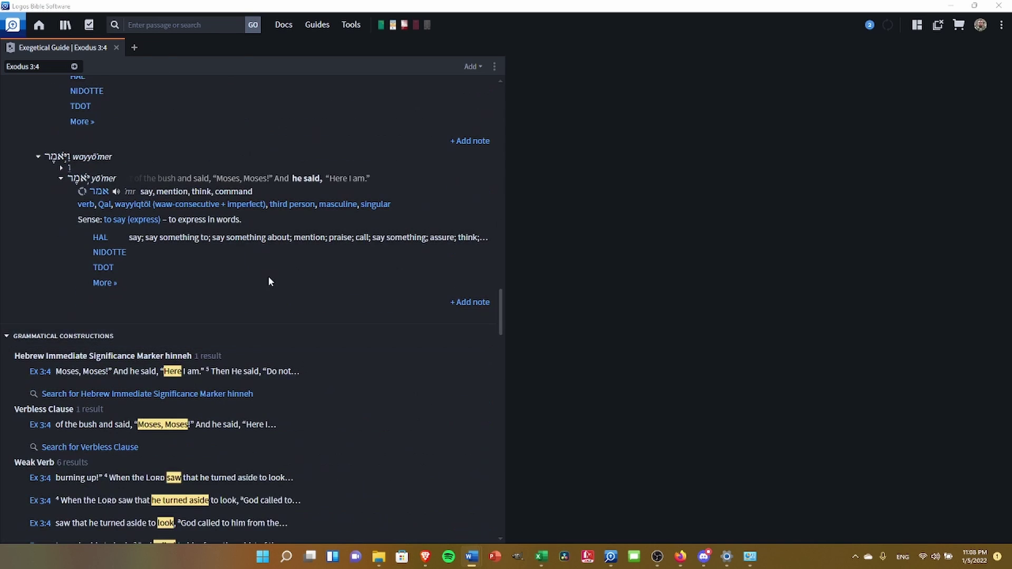
{"action": "scroll", "coordinate": [228, 277], "scroll_direction": "down", "scroll_amount": 2}
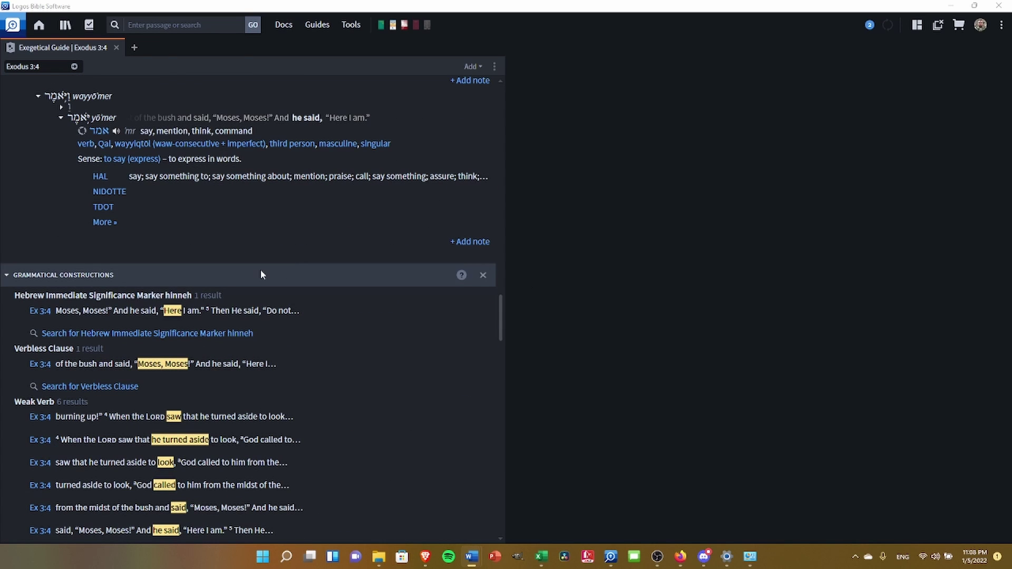
{"action": "scroll", "coordinate": [258, 270], "scroll_direction": "down", "scroll_amount": 2}
{"action": "scroll", "coordinate": [136, 238], "scroll_direction": "down", "scroll_amount": 2}
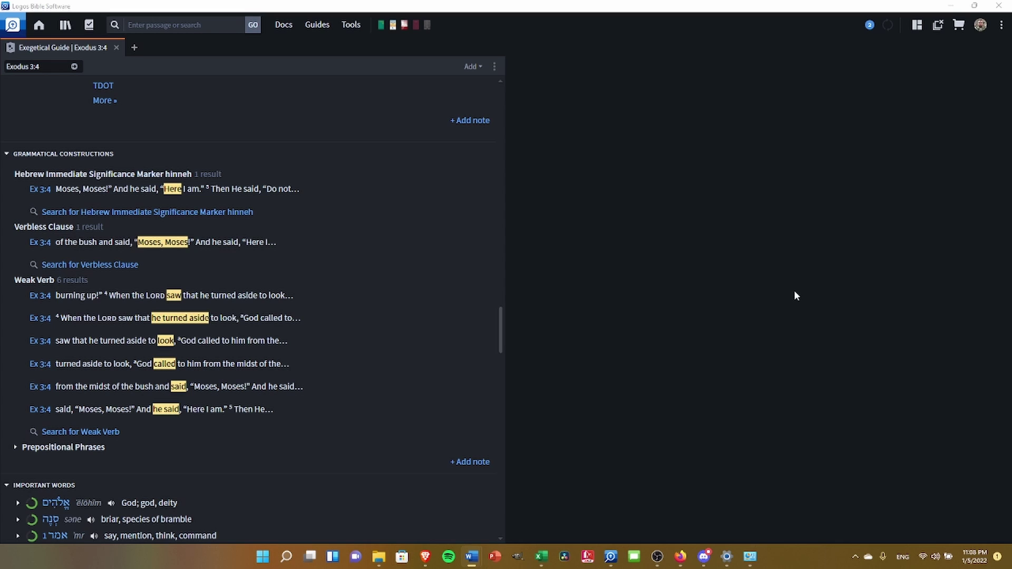
{"action": "left_click", "coordinate": [387, 198]}
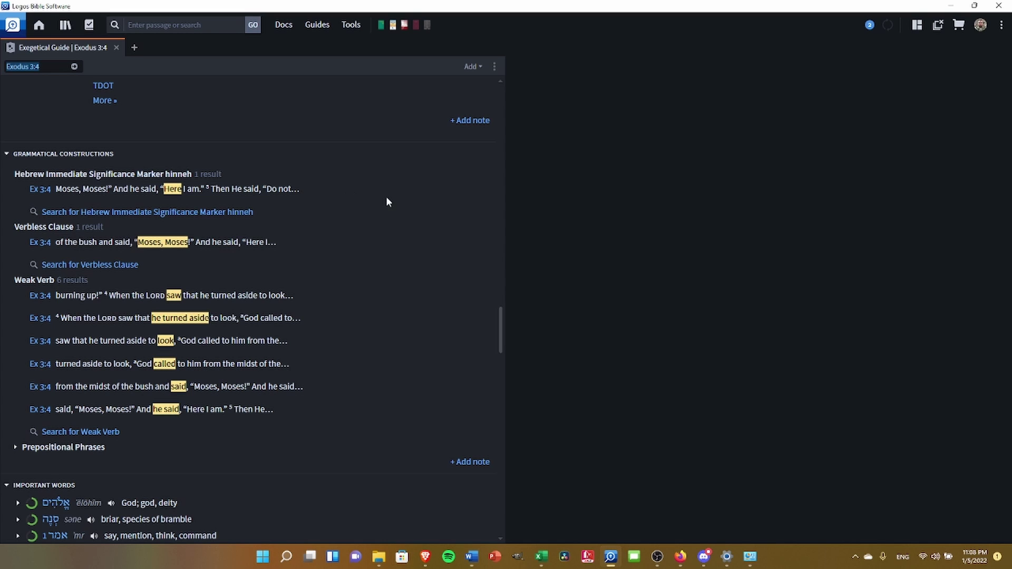
{"action": "mouse_move", "coordinate": [155, 245]}
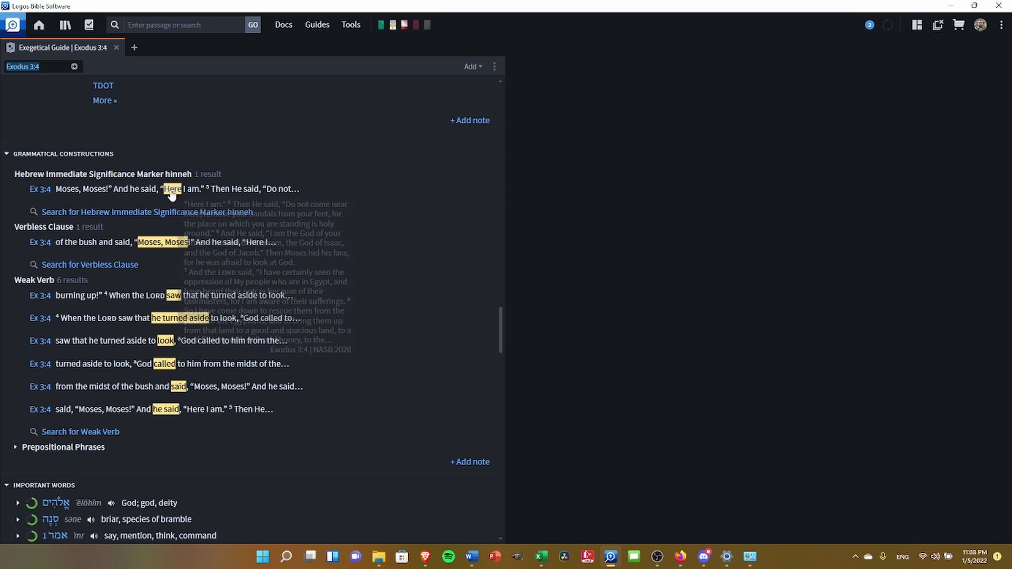
{"action": "mouse_move", "coordinate": [173, 195]}
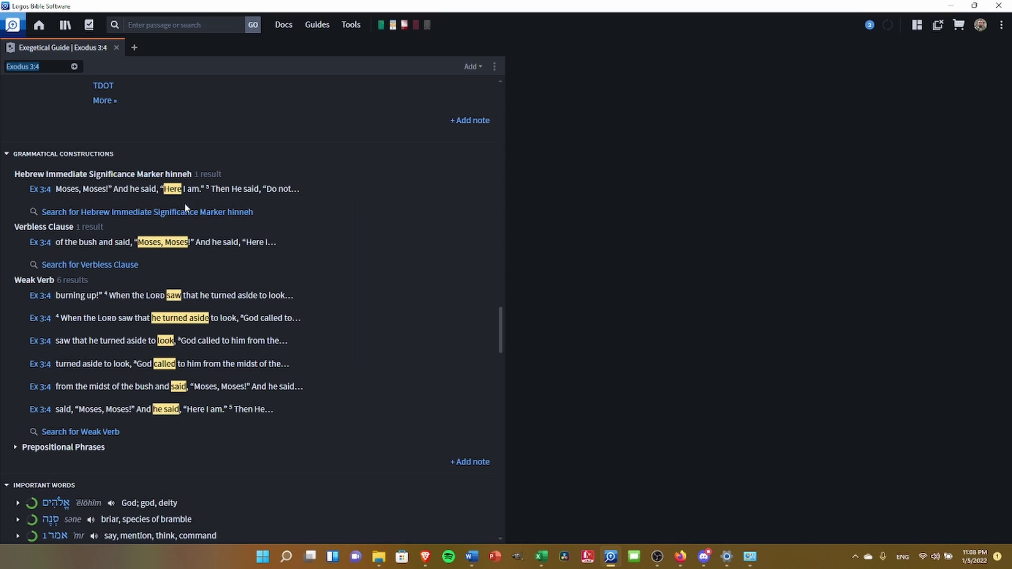
Step: Look over the Important Words section, expanding the entry for "briar, species of bramble" and collapsing it again
{"action": "scroll", "coordinate": [280, 231], "scroll_direction": "down", "scroll_amount": 3}
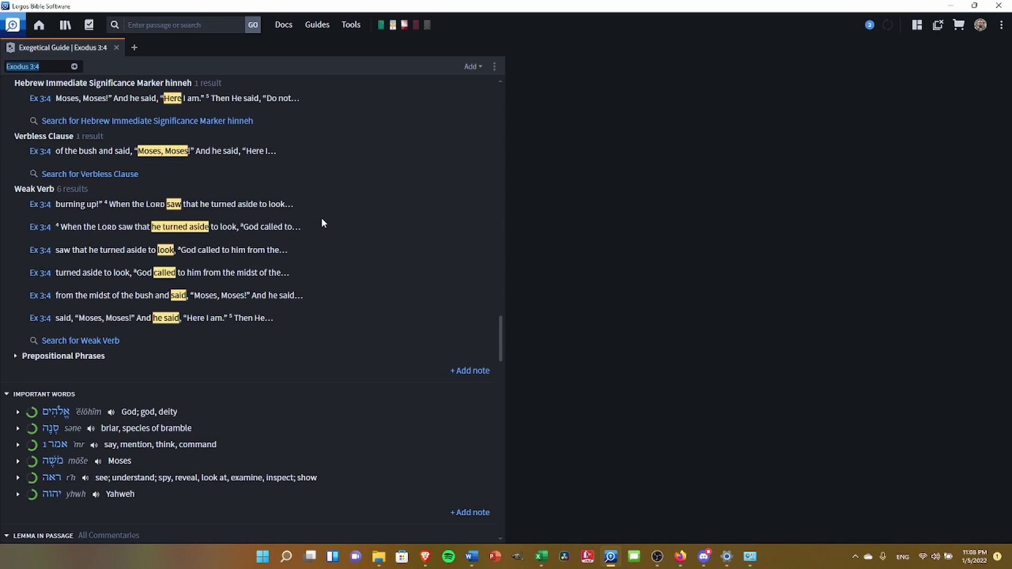
{"action": "scroll", "coordinate": [323, 221], "scroll_direction": "down", "scroll_amount": 2}
{"action": "scroll", "coordinate": [315, 227], "scroll_direction": "down", "scroll_amount": 2}
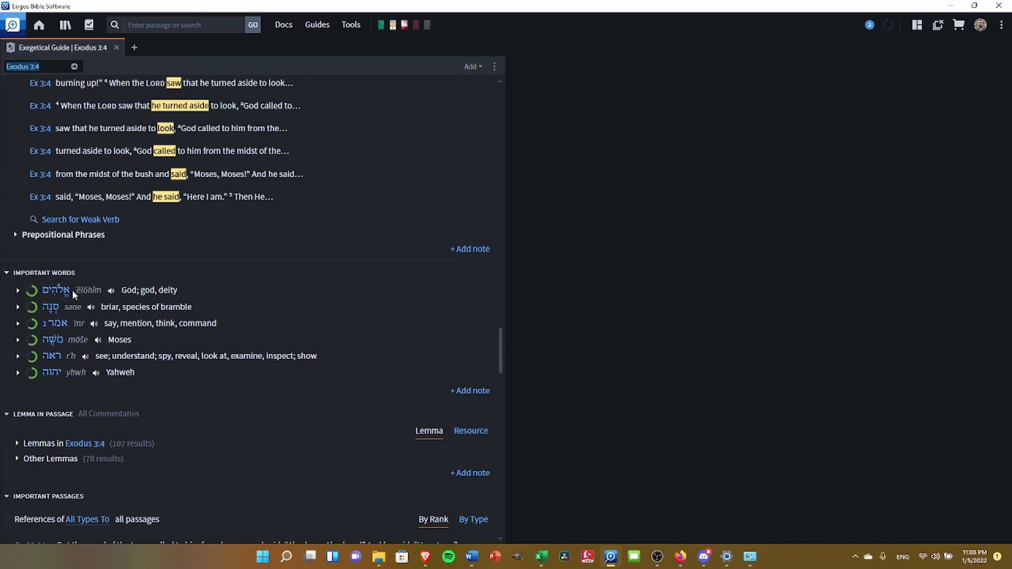
{"action": "key", "text": "alt+Tab"}
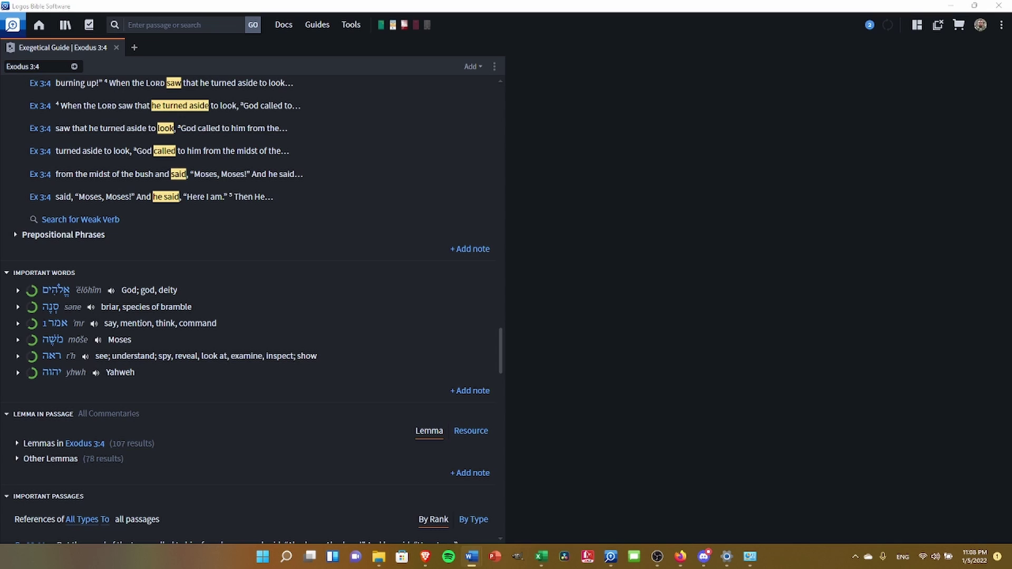
{"action": "left_click", "coordinate": [289, 307]}
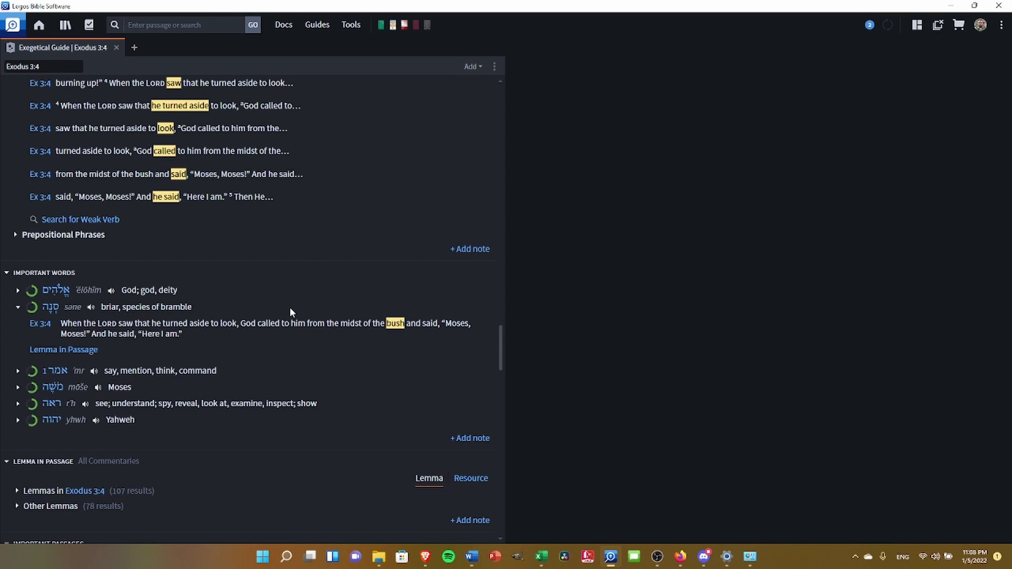
{"action": "left_click", "coordinate": [17, 307]}
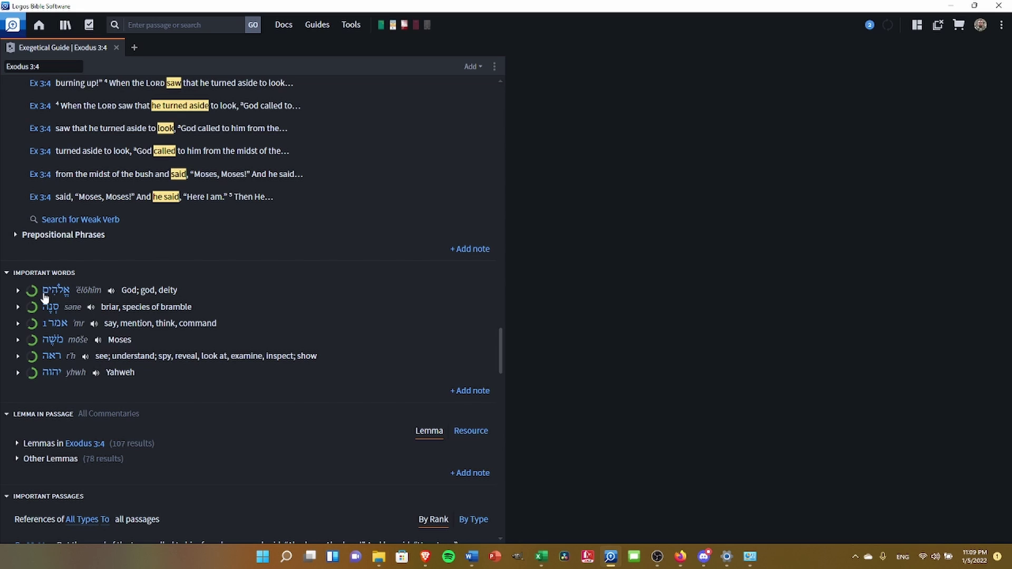
Step: Expand "Lemmas in Exodus 3:4" in the Lemma in Passage section and look over the listed Hebrew lemmas
{"action": "mouse_move", "coordinate": [46, 297]}
{"action": "mouse_move", "coordinate": [50, 375]}
{"action": "key", "text": "alt+Tab"}
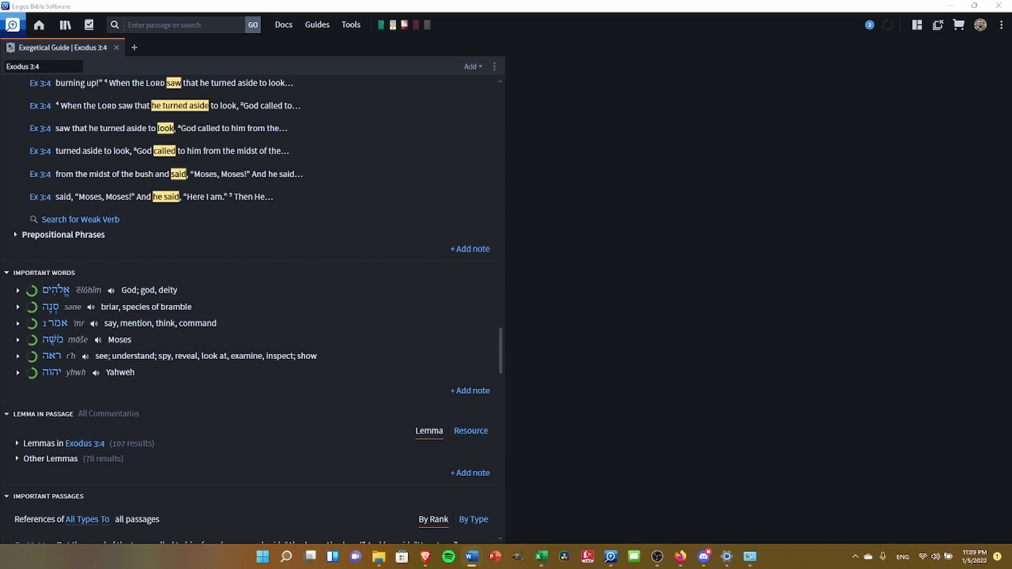
{"action": "scroll", "coordinate": [369, 337], "scroll_direction": "down", "scroll_amount": 3}
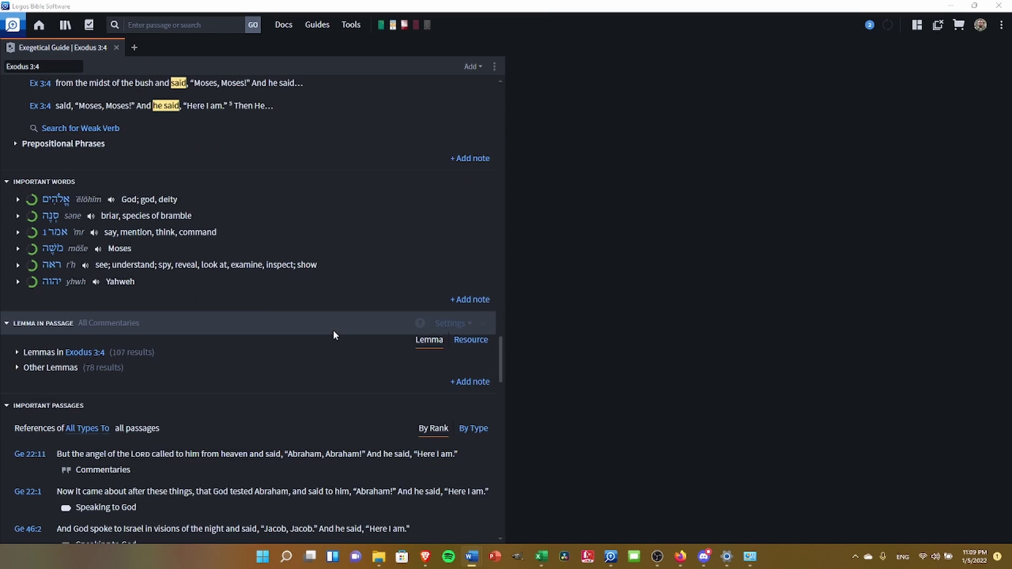
{"action": "left_click", "coordinate": [17, 294]}
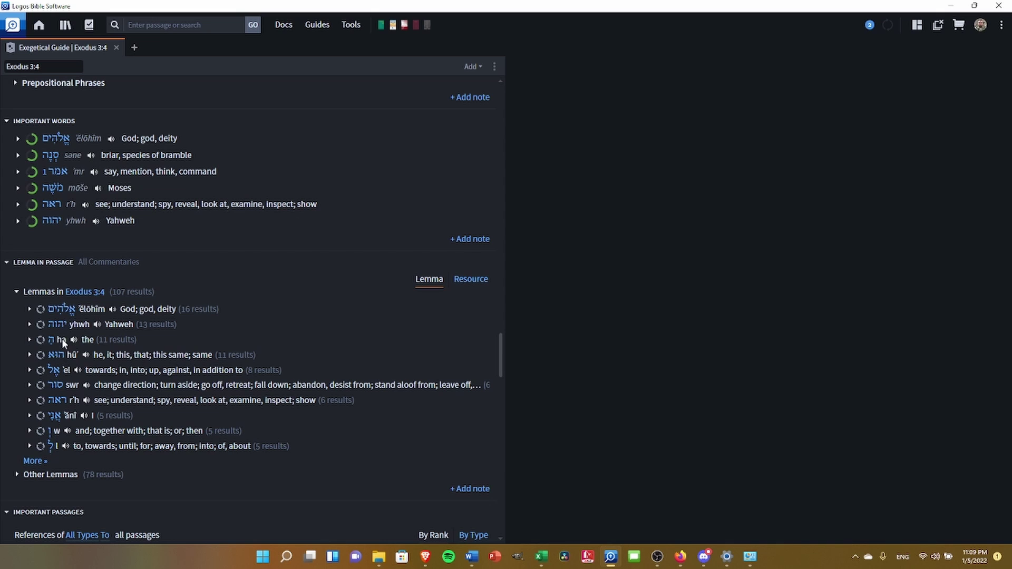
{"action": "scroll", "coordinate": [273, 415], "scroll_direction": "down", "scroll_amount": 3}
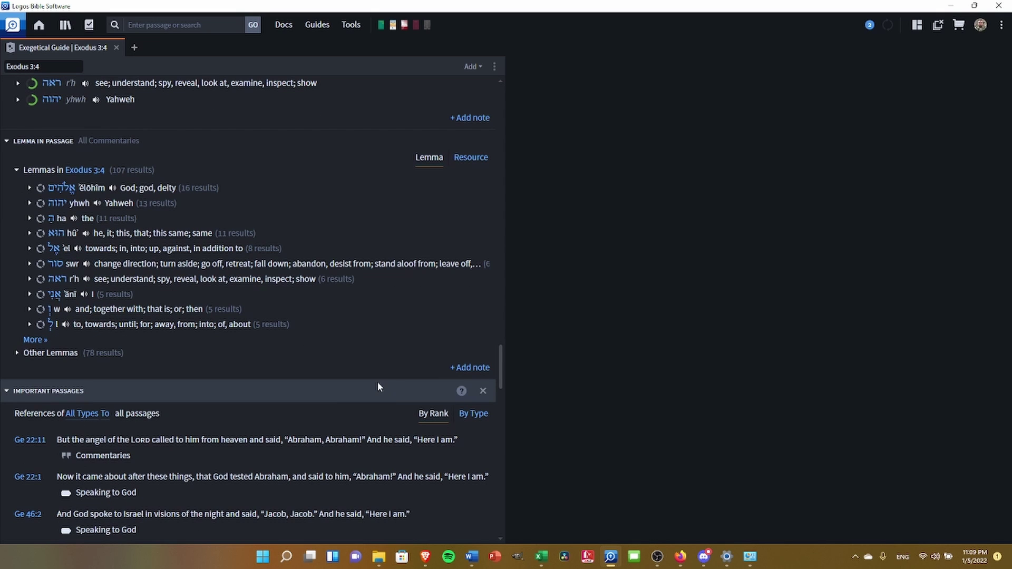
{"action": "key", "text": "alt+Tab"}
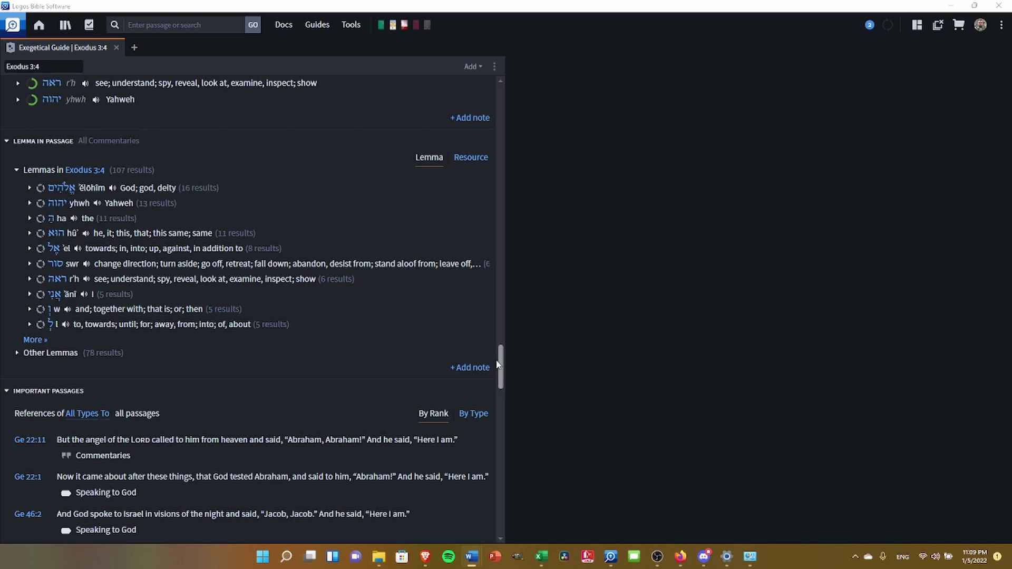
Step: Look through the Important Passages ranked references and open the New American Standard Bible at Exodus 3:4 beside the guide
{"action": "scroll", "coordinate": [330, 353], "scroll_direction": "down", "scroll_amount": 2}
{"action": "scroll", "coordinate": [304, 354], "scroll_direction": "down", "scroll_amount": 2}
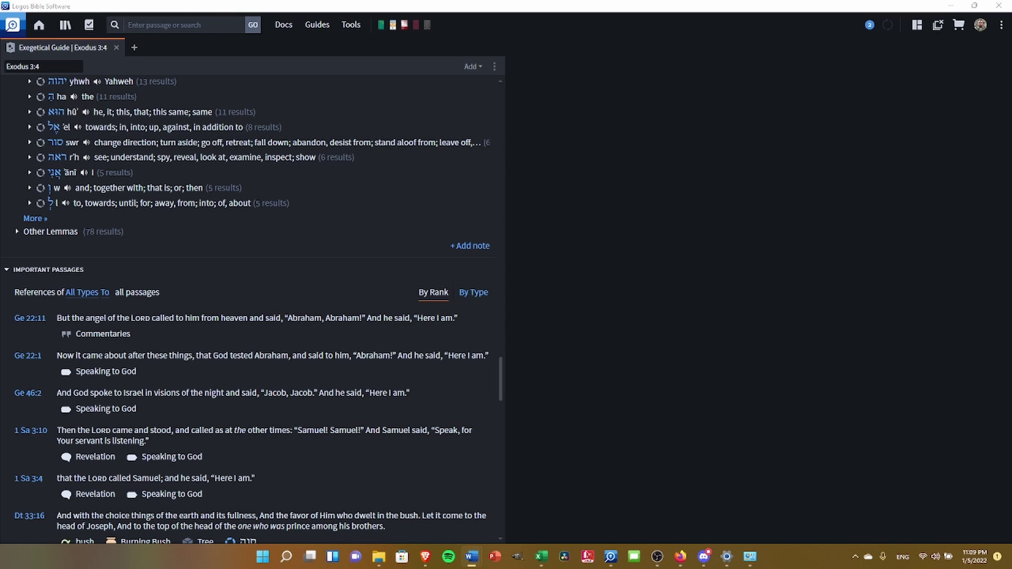
{"action": "scroll", "coordinate": [216, 324], "scroll_direction": "down", "scroll_amount": 3}
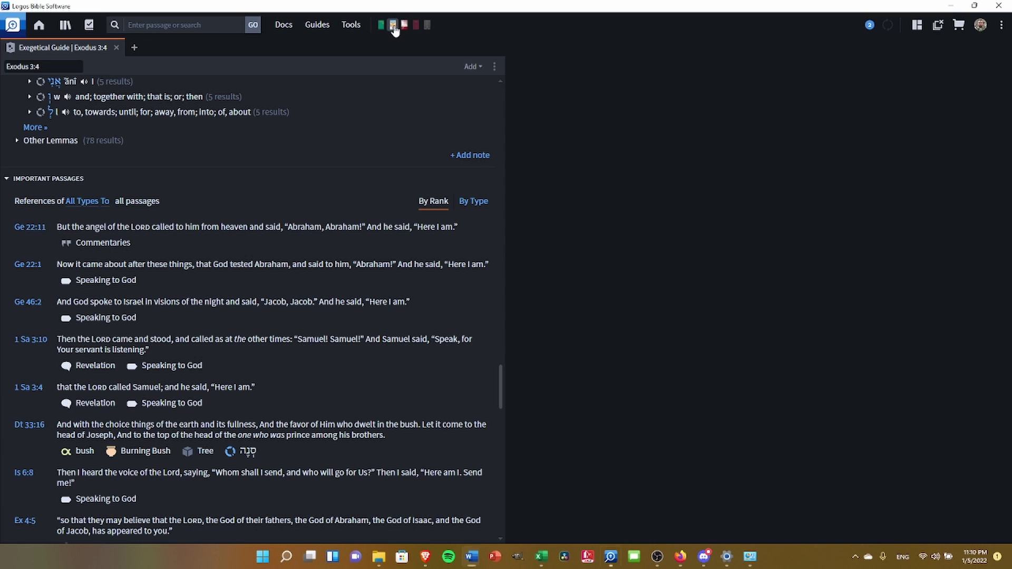
{"action": "left_click", "coordinate": [393, 25]}
{"action": "left_click", "coordinate": [752, 100]}
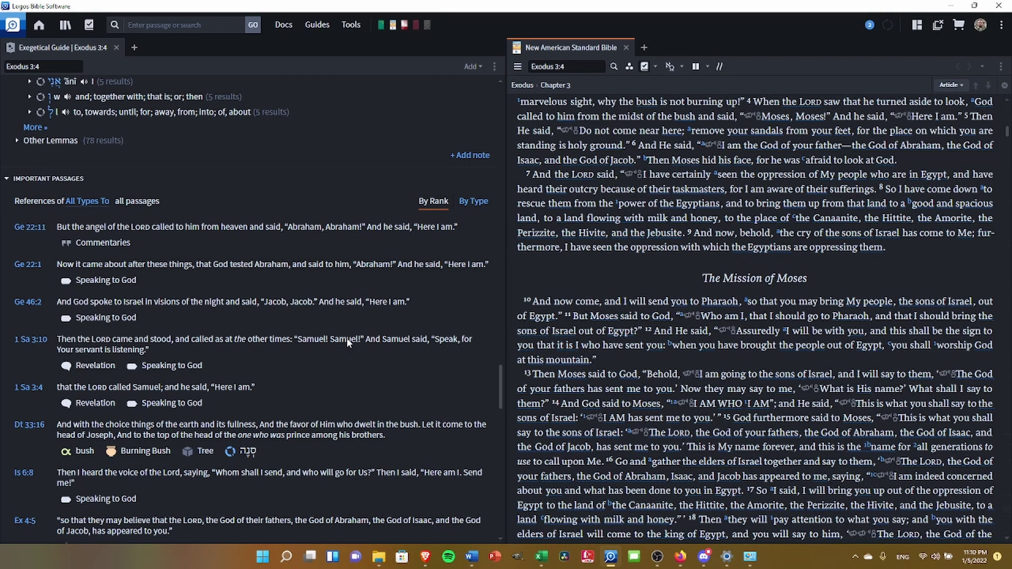
Step: Look further through the Important Passages references and collapse that section
{"action": "scroll", "coordinate": [371, 341], "scroll_direction": "down", "scroll_amount": 2}
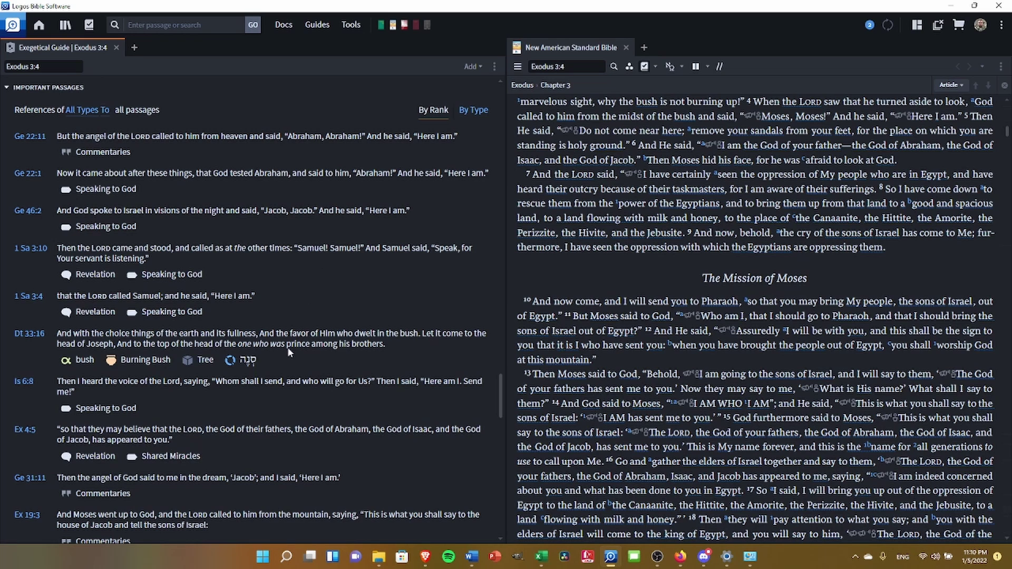
{"action": "scroll", "coordinate": [290, 345], "scroll_direction": "up", "scroll_amount": 2}
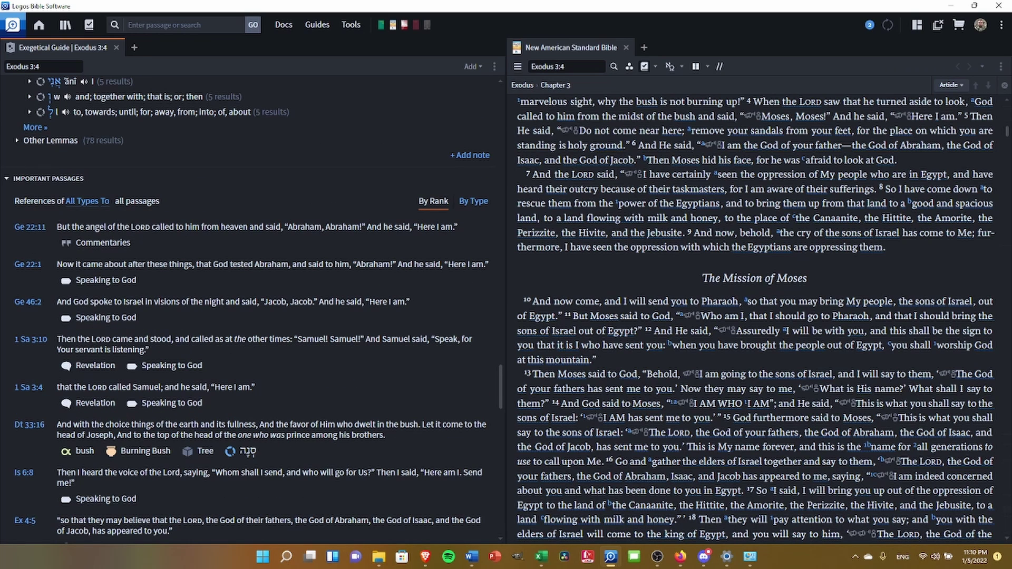
{"action": "key", "text": "alt+Tab"}
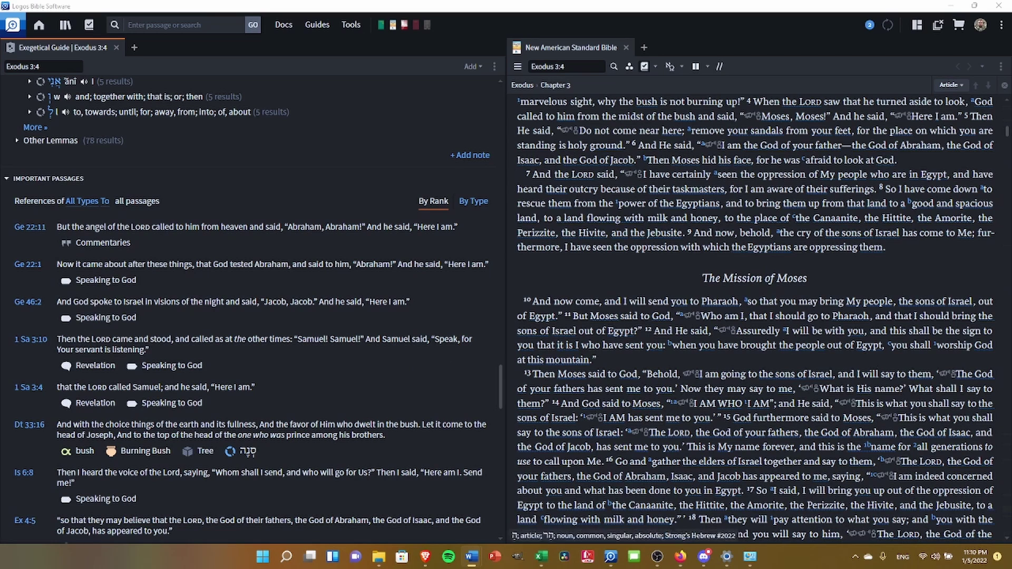
{"action": "left_click", "coordinate": [14, 182]}
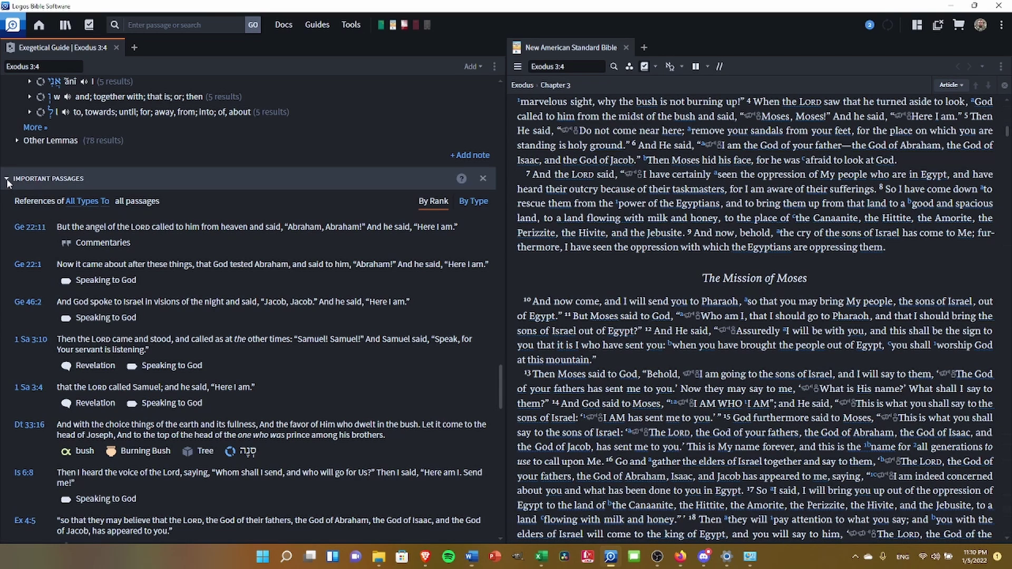
Step: Examine the Ancient Literature section, from Ancient Near-Eastern Material and Church Fathers to the works of Josephus and Philo
{"action": "scroll", "coordinate": [264, 235], "scroll_direction": "down", "scroll_amount": 2}
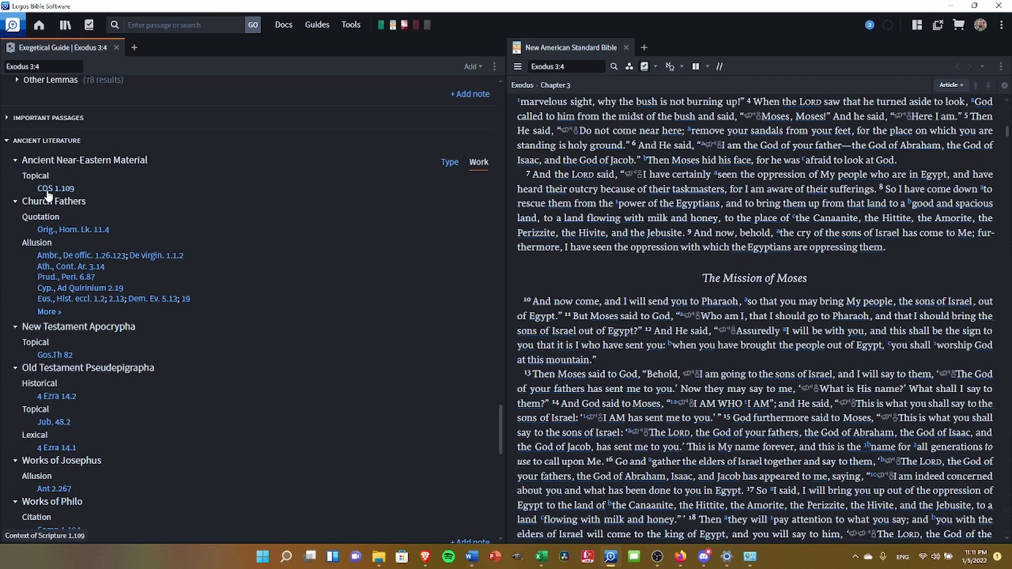
{"action": "mouse_move", "coordinate": [51, 236]}
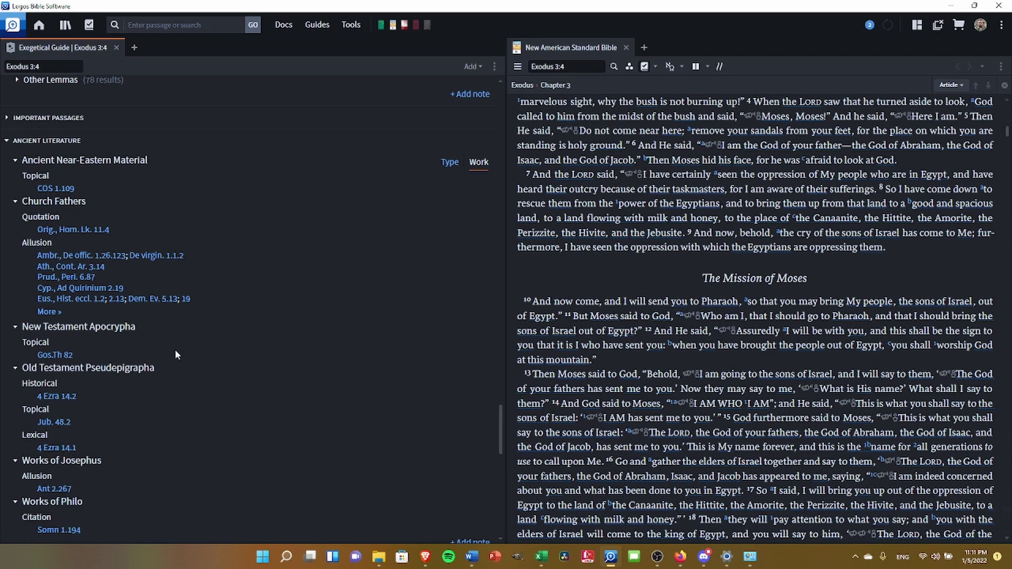
{"action": "scroll", "coordinate": [175, 354], "scroll_direction": "down", "scroll_amount": 1}
{"action": "mouse_move", "coordinate": [46, 395]}
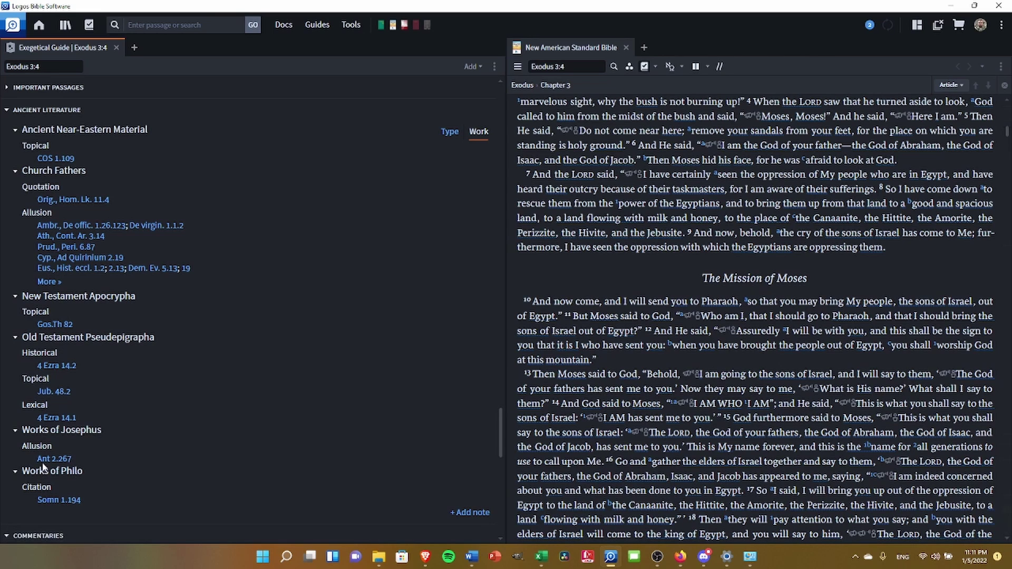
{"action": "mouse_move", "coordinate": [58, 418]}
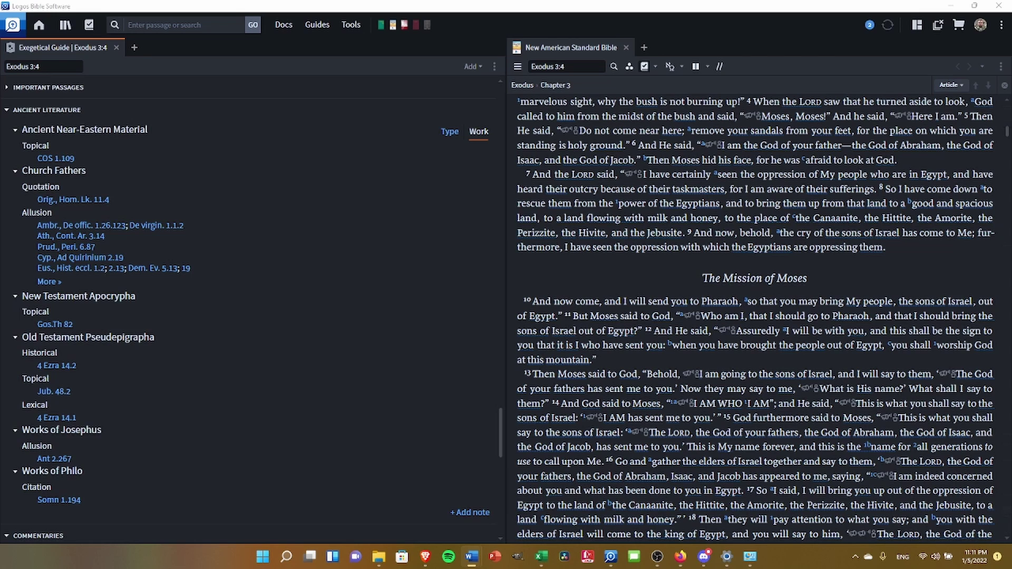
Step: Look through the guide's Commentaries and Journals sections for resources covering Exodus 3:4
{"action": "scroll", "coordinate": [369, 312], "scroll_direction": "down", "scroll_amount": 5}
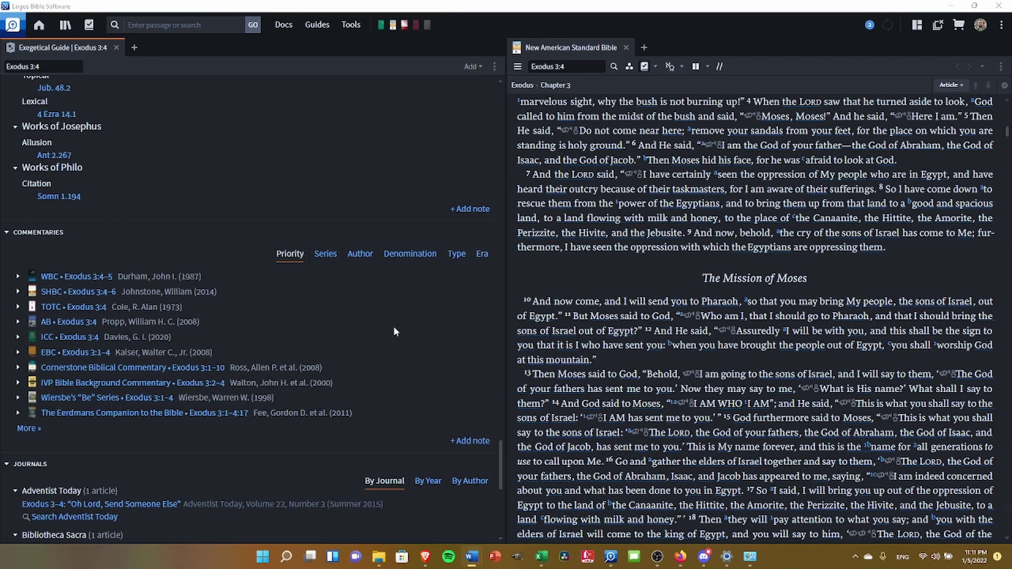
{"action": "scroll", "coordinate": [369, 325], "scroll_direction": "down", "scroll_amount": 3}
{"action": "scroll", "coordinate": [355, 328], "scroll_direction": "down", "scroll_amount": 2}
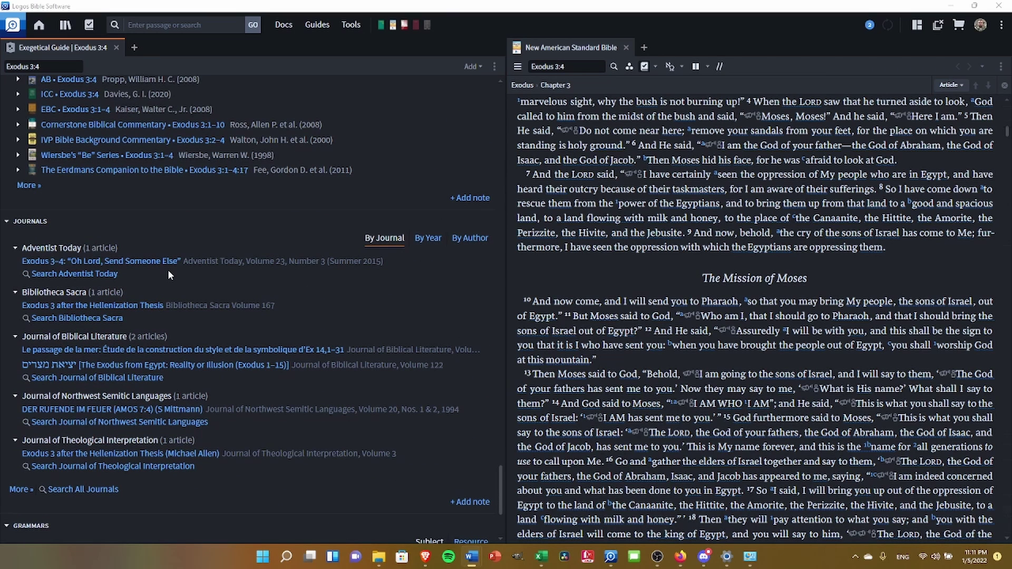
{"action": "scroll", "coordinate": [267, 274], "scroll_direction": "down", "scroll_amount": 1}
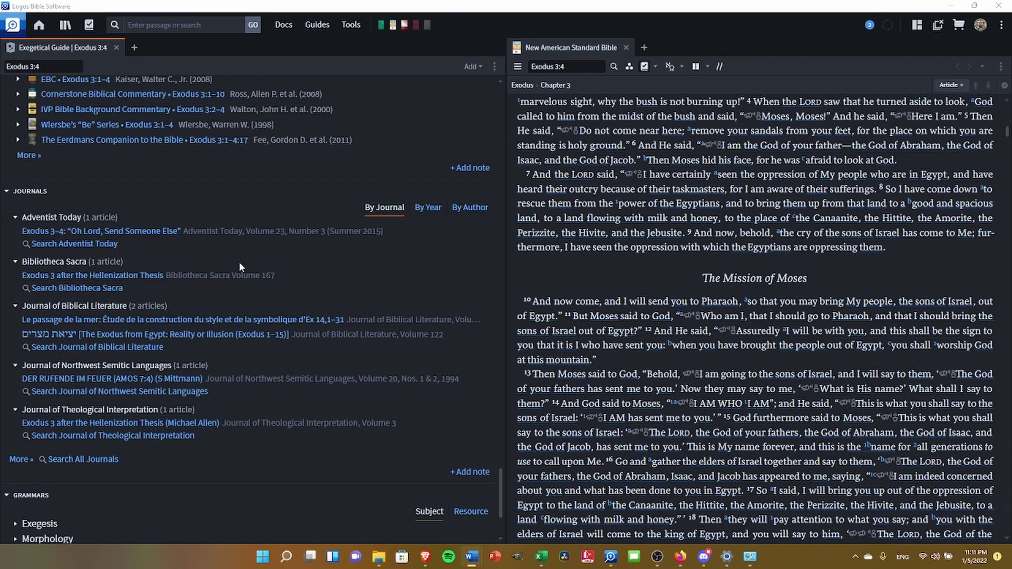
{"action": "scroll", "coordinate": [258, 249], "scroll_direction": "down", "scroll_amount": 1}
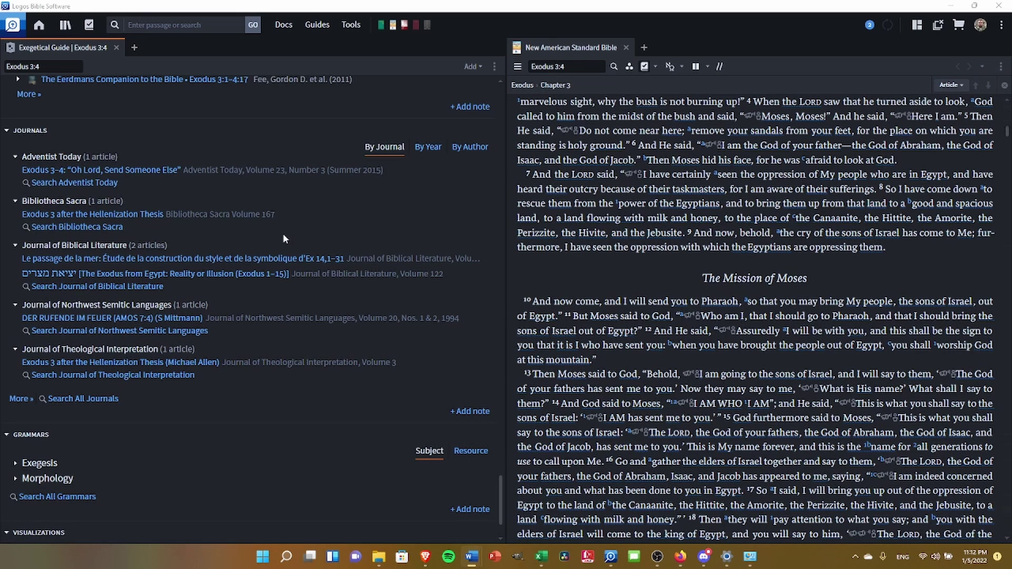
{"action": "scroll", "coordinate": [283, 233], "scroll_direction": "down", "scroll_amount": 2}
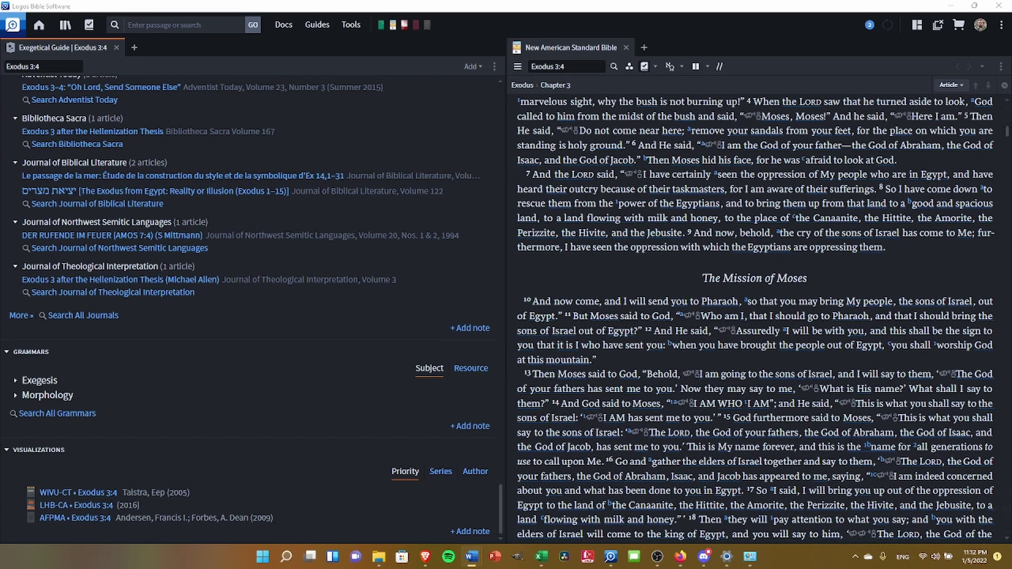
Step: Expand Exegesis in the Grammars section and examine its Hebrew and Greek entries, previewing Biblical Hebrew for Beginners
{"action": "left_click", "coordinate": [15, 380]}
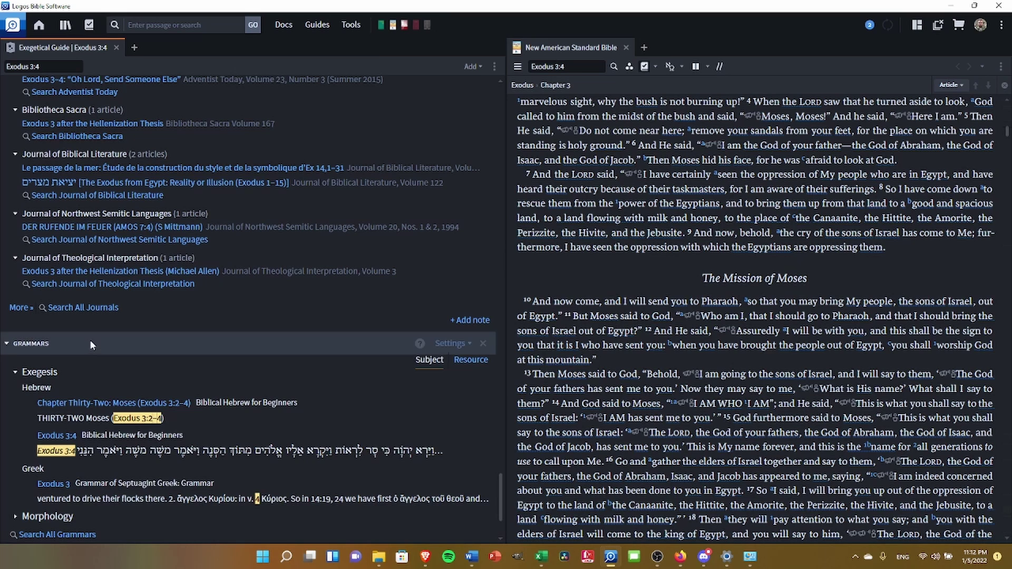
{"action": "mouse_move", "coordinate": [238, 377]}
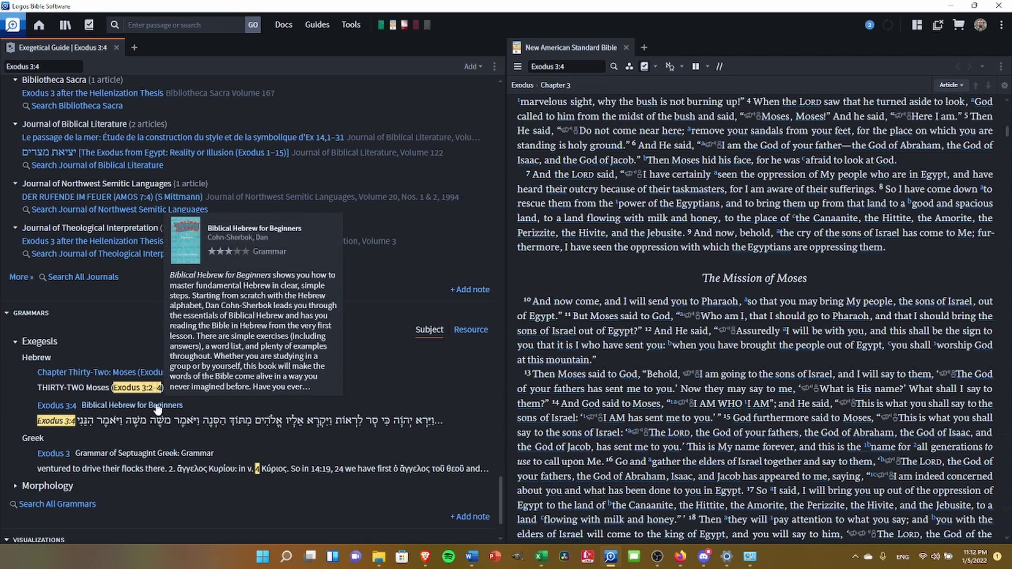
{"action": "mouse_move", "coordinate": [127, 392]}
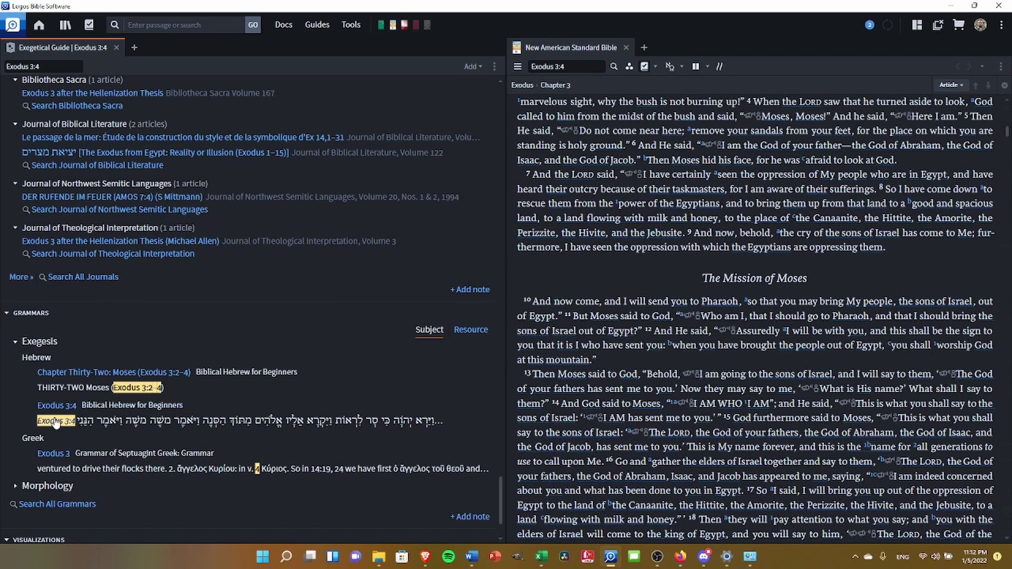
{"action": "scroll", "coordinate": [182, 422], "scroll_direction": "down", "scroll_amount": 1}
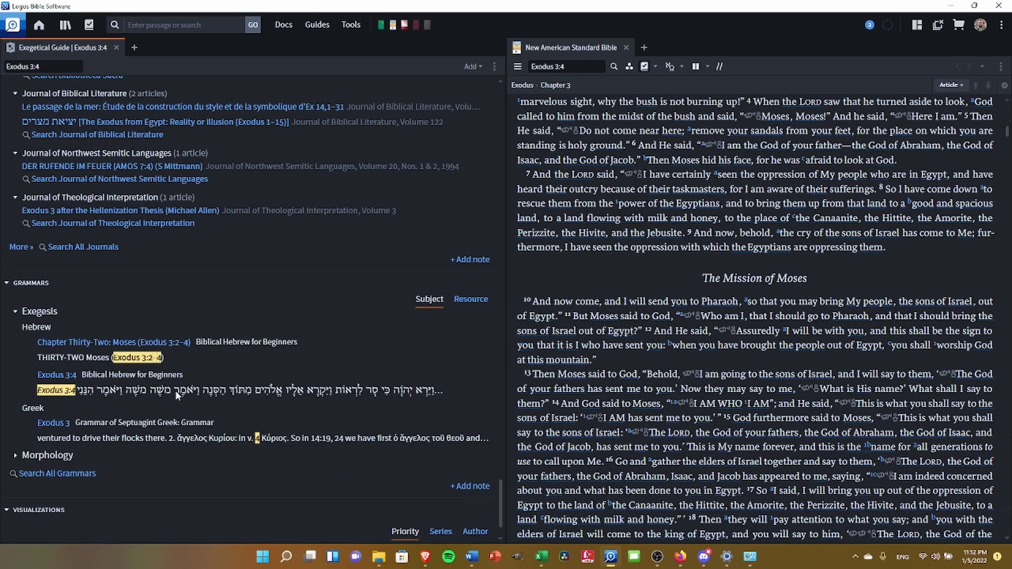
{"action": "mouse_move", "coordinate": [93, 428]}
{"action": "scroll", "coordinate": [229, 447], "scroll_direction": "down", "scroll_amount": 2}
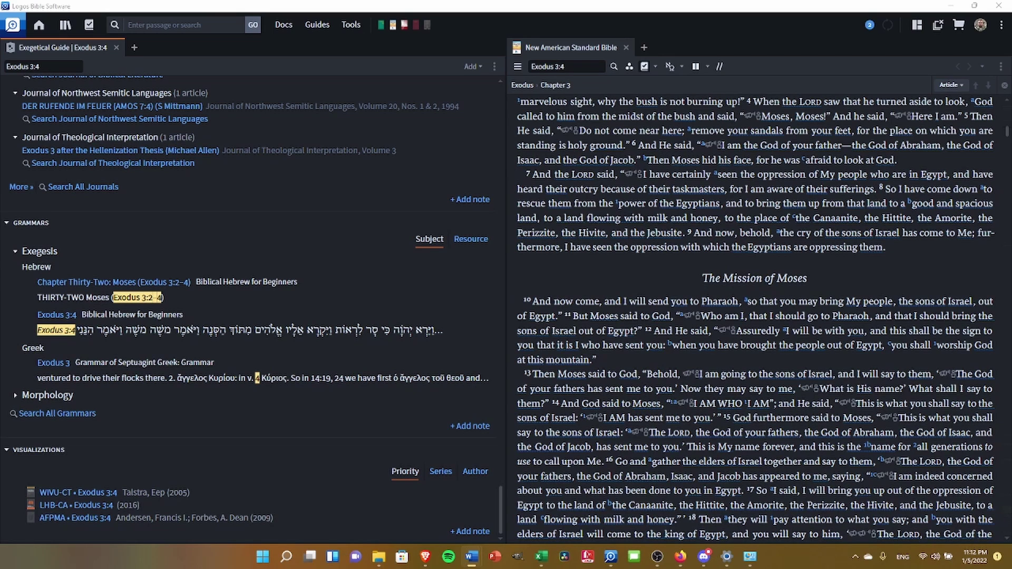
Step: Look over the list of sections that can be added to the Exegetical Guide and dismiss it without adding any
{"action": "left_click", "coordinate": [472, 66]}
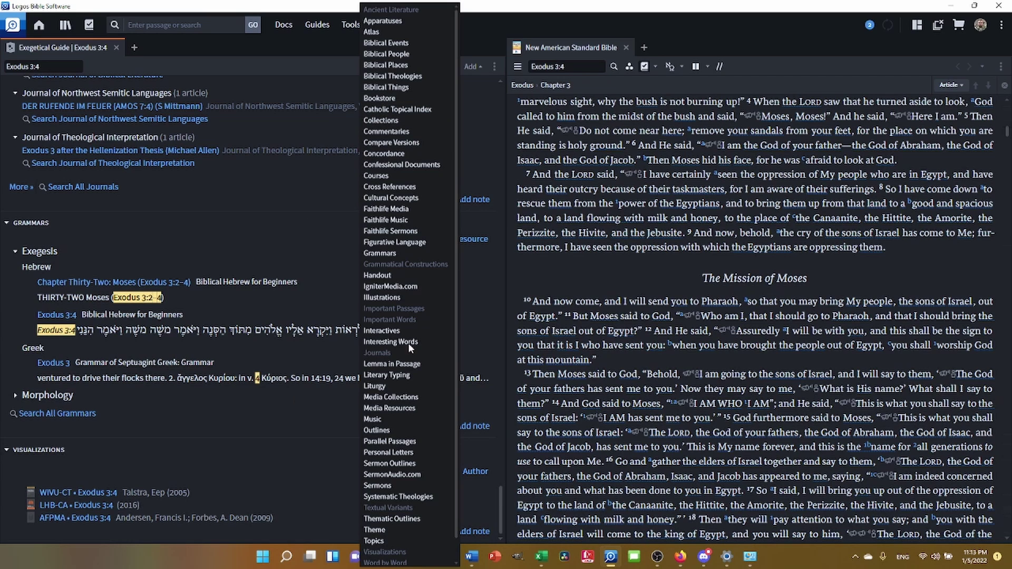
{"action": "left_click", "coordinate": [300, 179]}
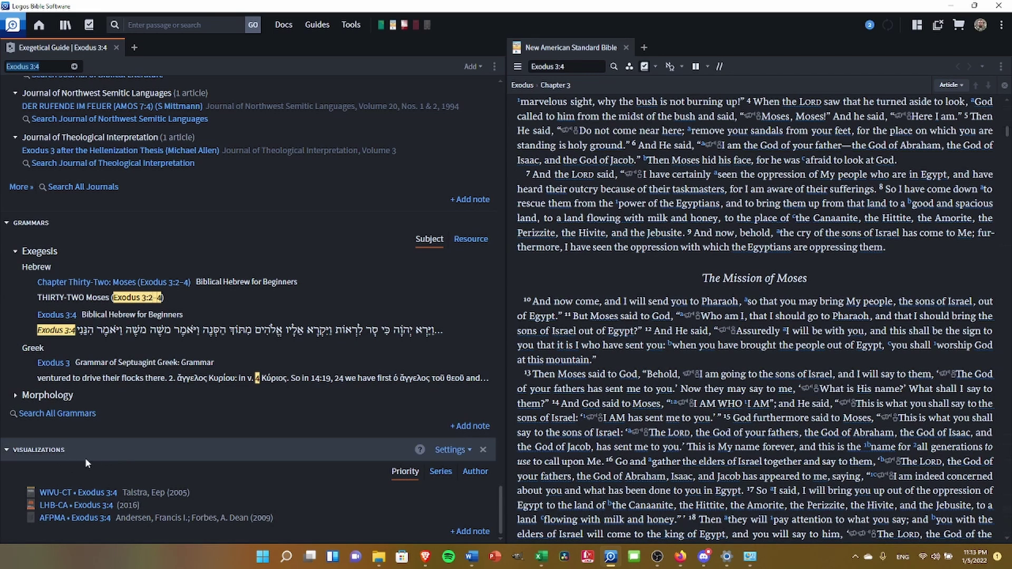
{"action": "key", "text": "alt+Tab"}
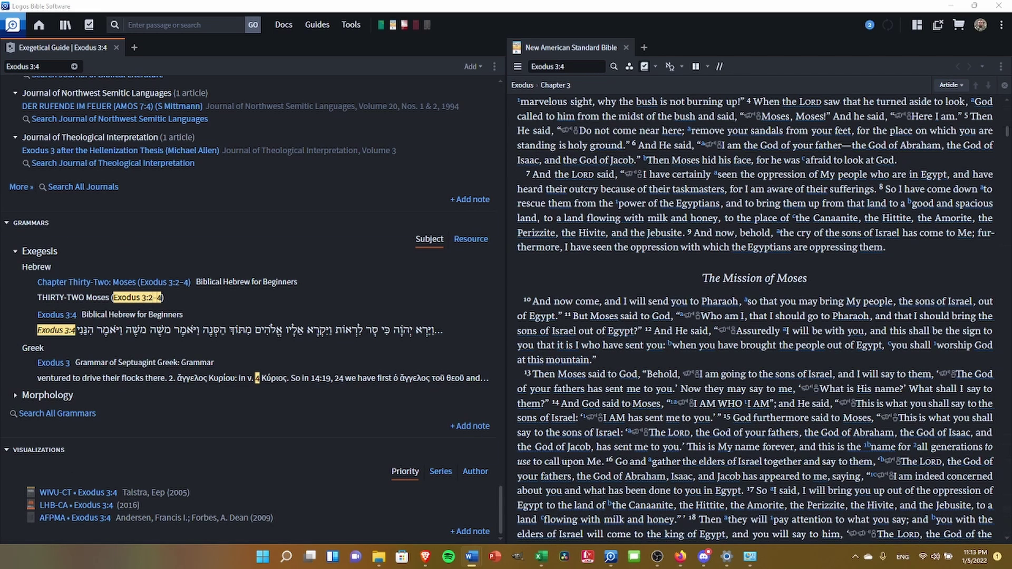
Step: Close the Exegetical Guide and run a Counseling Guide on the topic Anxiety
{"action": "left_click", "coordinate": [117, 47]}
{"action": "left_click", "coordinate": [315, 24]}
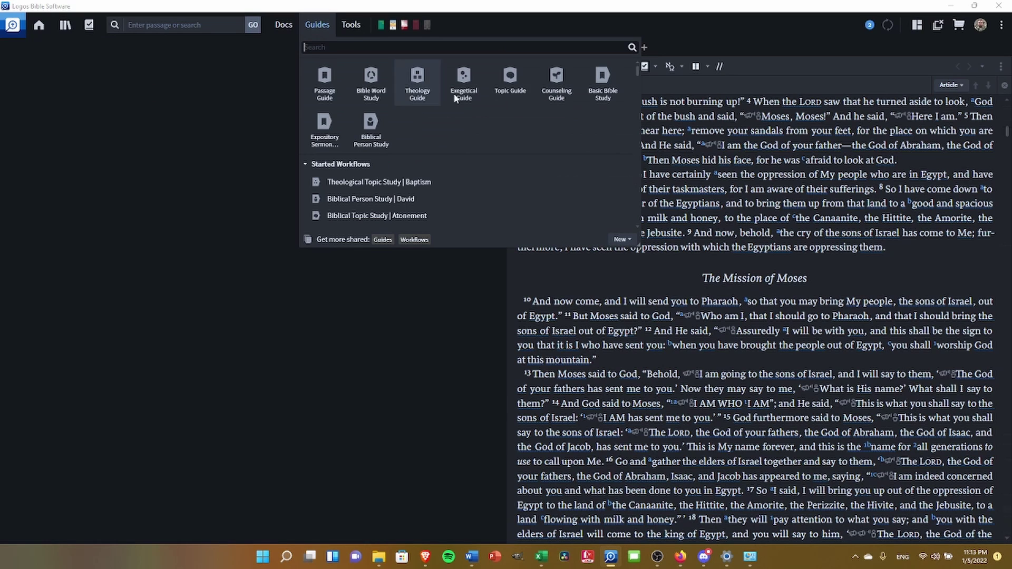
{"action": "left_click", "coordinate": [556, 84]}
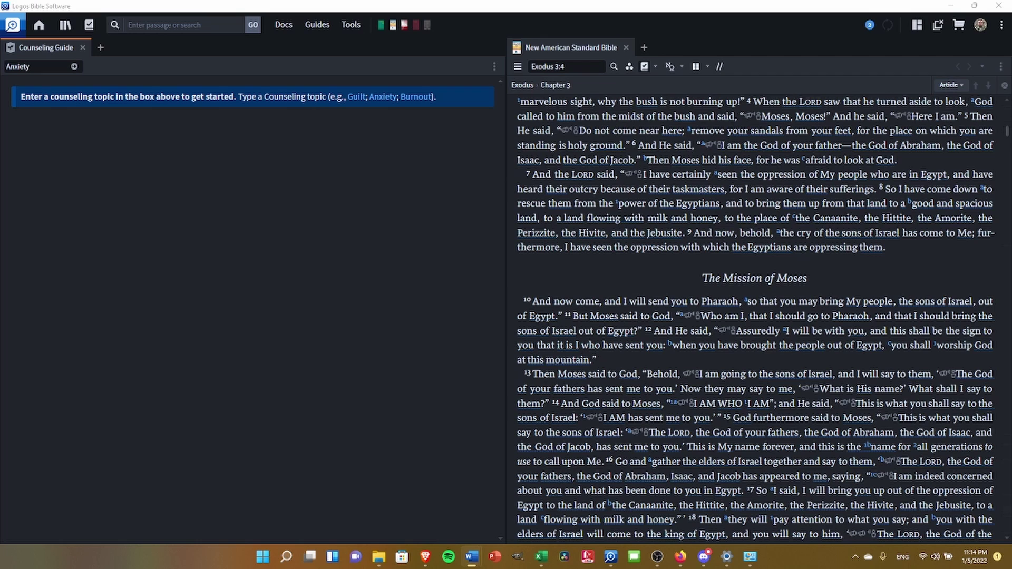
{"action": "left_click", "coordinate": [74, 67]}
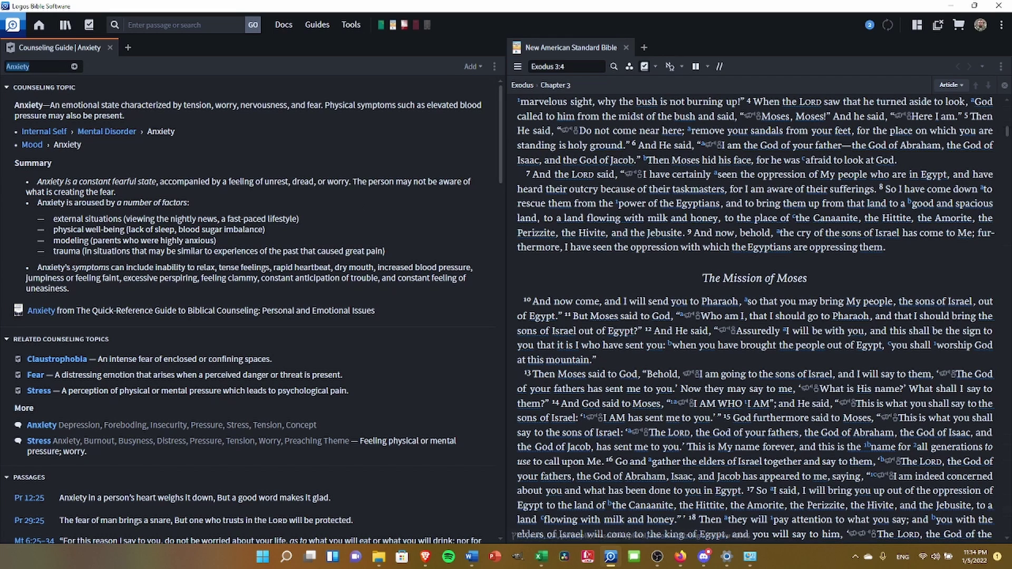
Step: Review the Anxiety summary and open the related counseling topic Fear in a second Counseling Guide
{"action": "left_click", "coordinate": [472, 557]}
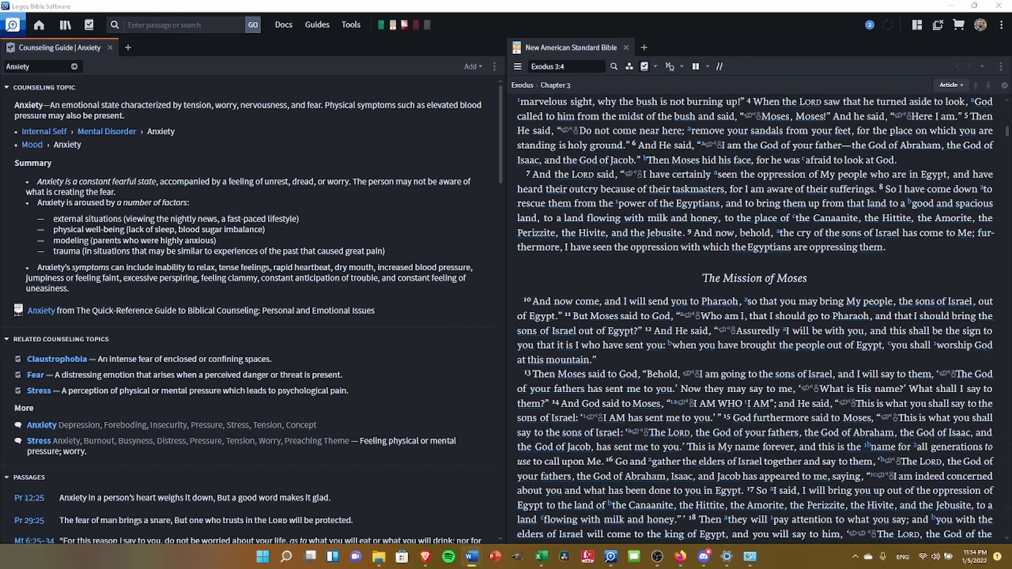
{"action": "mouse_move", "coordinate": [153, 318]}
{"action": "scroll", "coordinate": [182, 295], "scroll_direction": "down", "scroll_amount": 3}
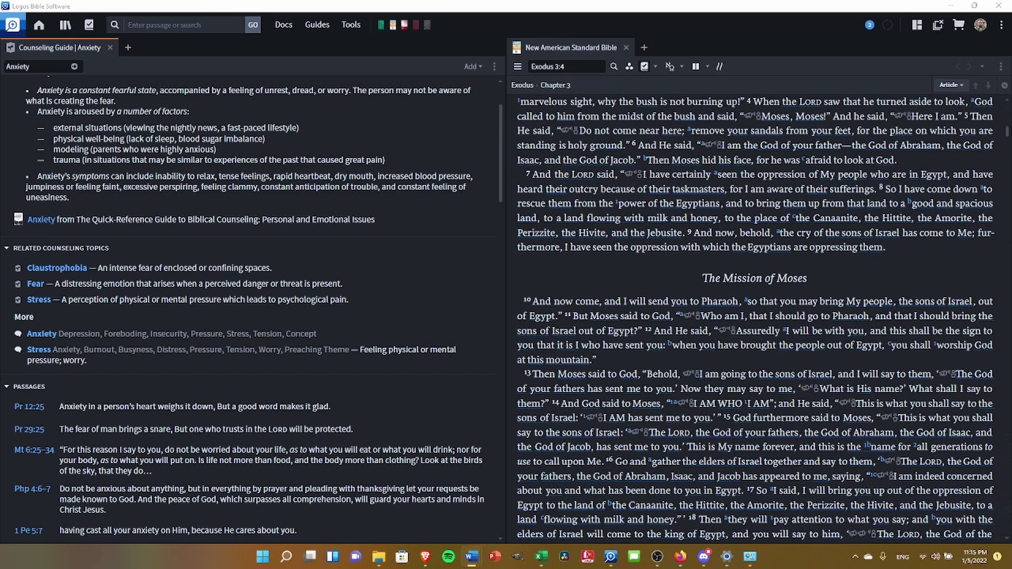
{"action": "left_click", "coordinate": [35, 287]}
{"action": "left_click", "coordinate": [35, 285]}
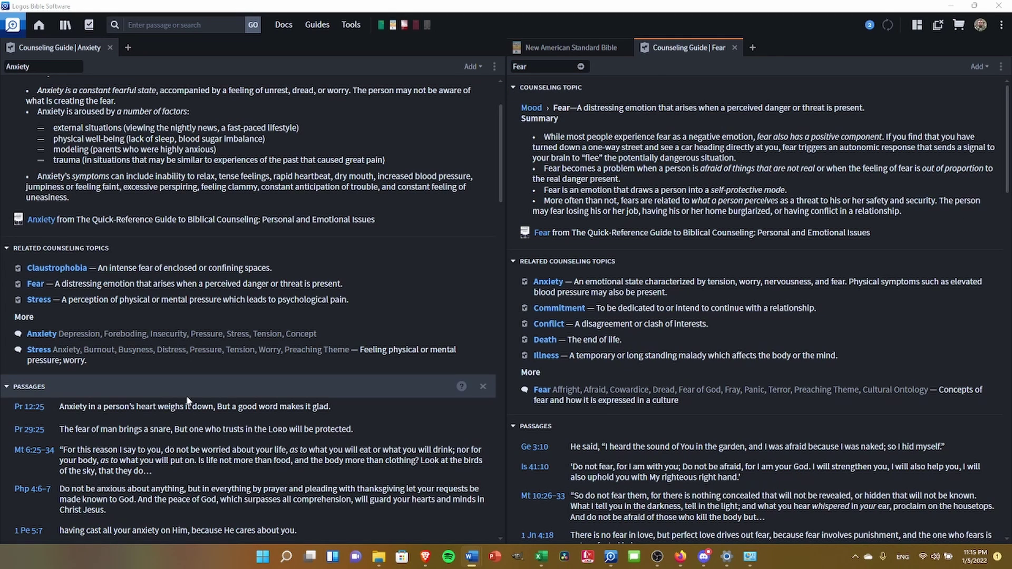
Step: Open the Factbook entry for the Anxiety concept from the additional related topics and review the Anxiety guide's Passages section
{"action": "left_click", "coordinate": [40, 336]}
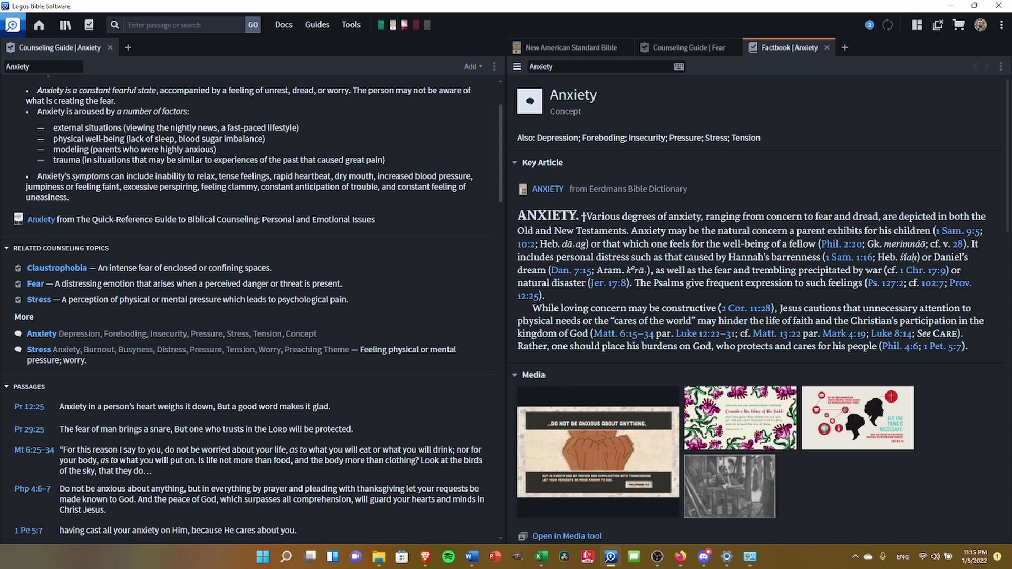
{"action": "key", "text": "alt+Tab"}
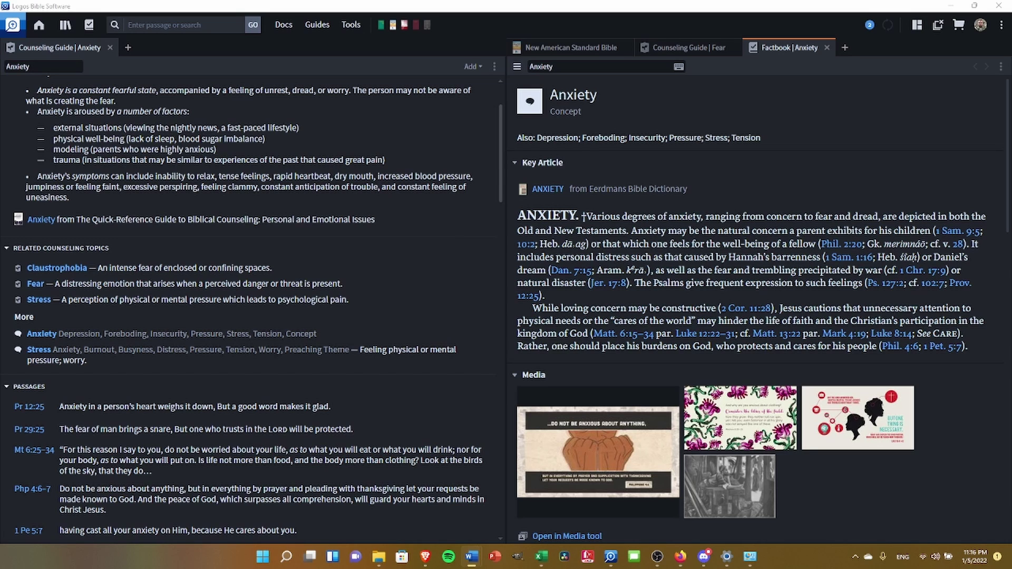
{"action": "scroll", "coordinate": [304, 265], "scroll_direction": "down", "scroll_amount": 3}
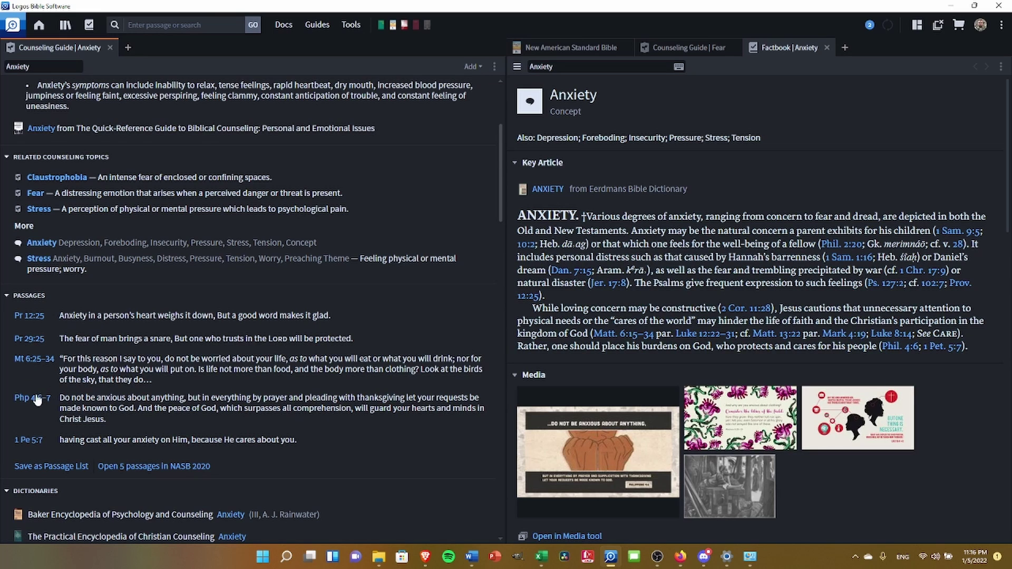
{"action": "key", "text": "alt+Tab"}
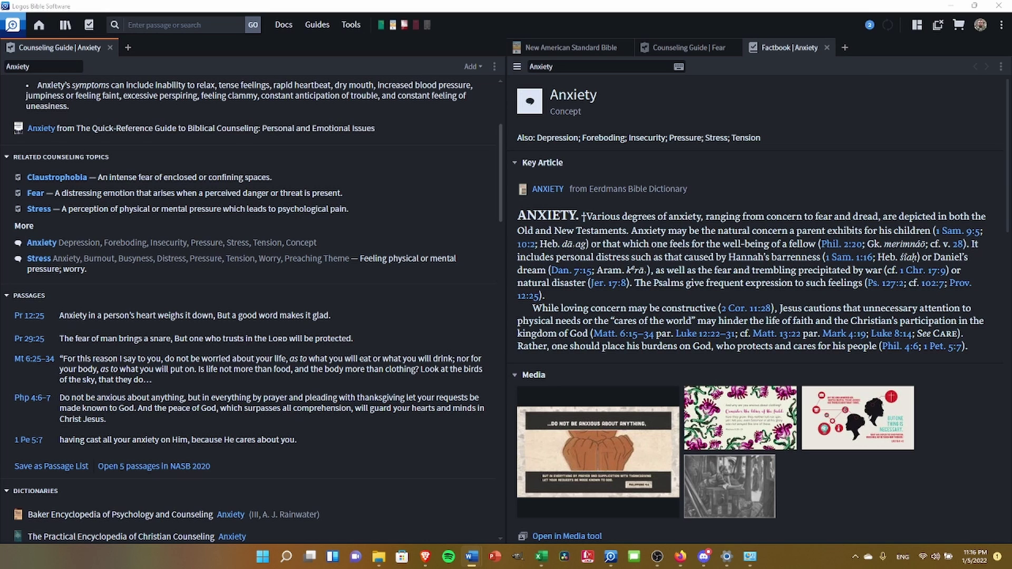
{"action": "scroll", "coordinate": [384, 324], "scroll_direction": "down", "scroll_amount": 3}
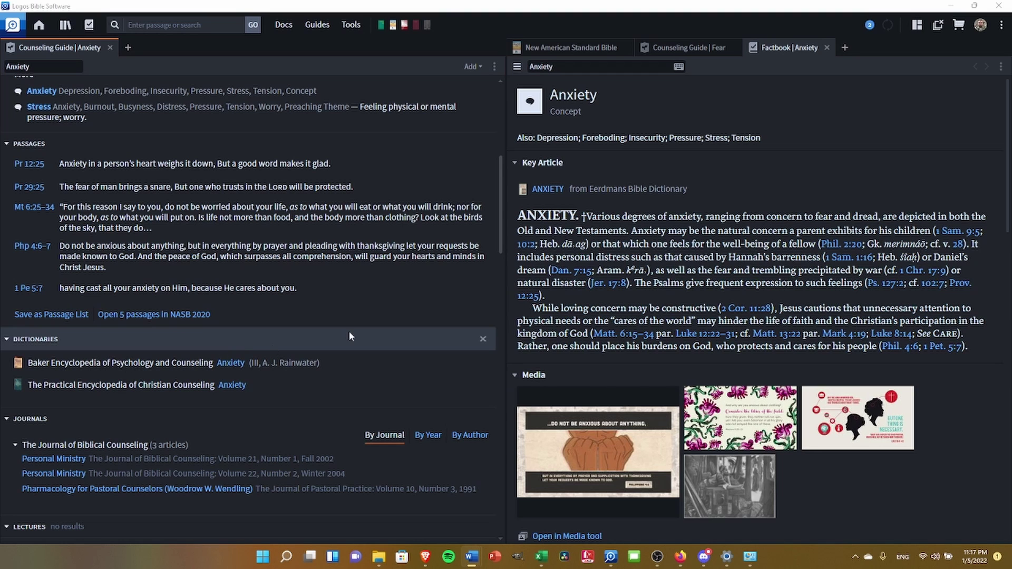
Step: Examine the Anxiety guide's Dictionaries, Journals, Monographs, Web Resources, Books from Your Library and Bookstore sections
{"action": "scroll", "coordinate": [350, 327], "scroll_direction": "down", "scroll_amount": 3}
{"action": "scroll", "coordinate": [213, 283], "scroll_direction": "down", "scroll_amount": 1}
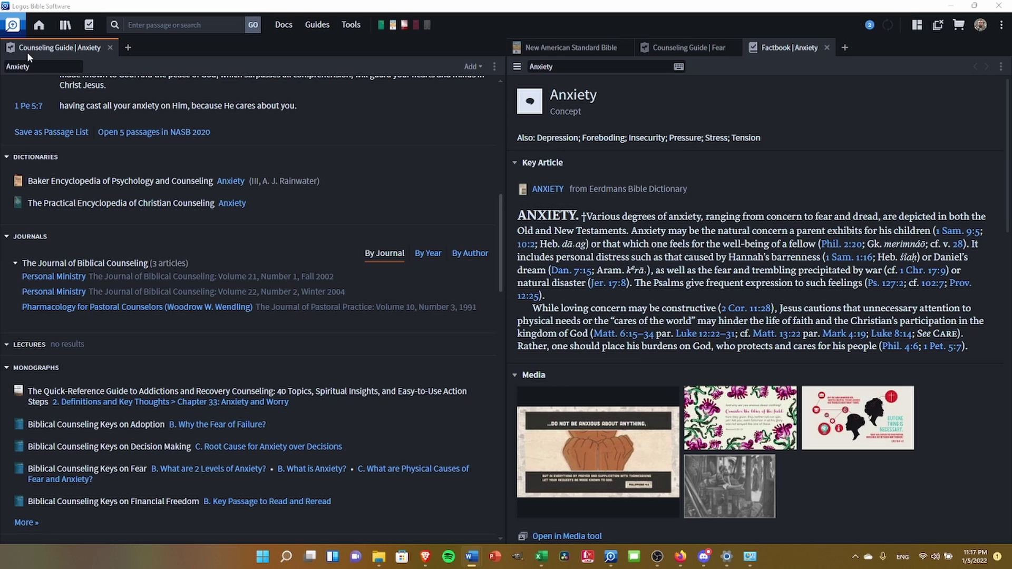
{"action": "scroll", "coordinate": [262, 332], "scroll_direction": "down", "scroll_amount": 1}
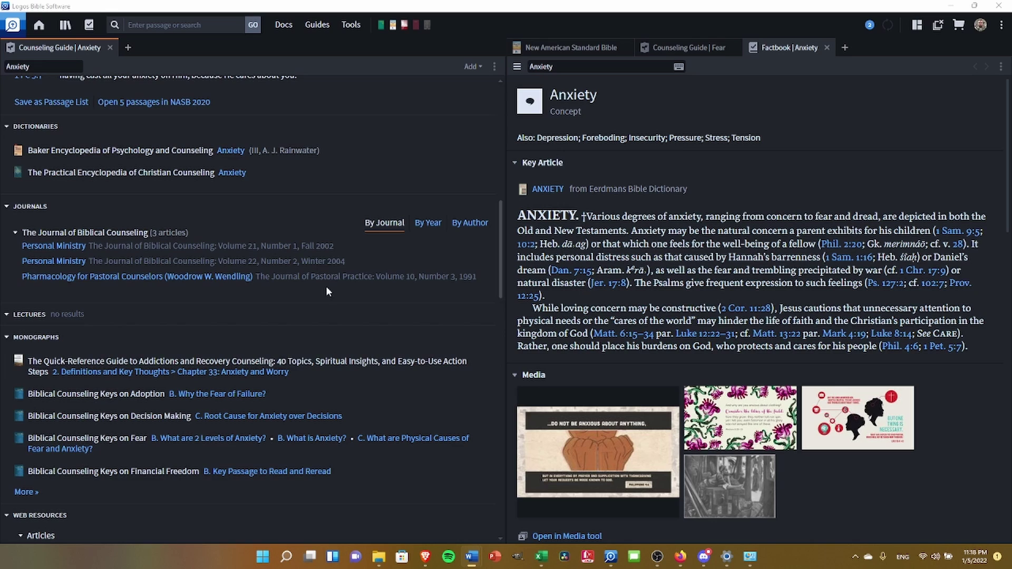
{"action": "scroll", "coordinate": [321, 287], "scroll_direction": "down", "scroll_amount": 3}
{"action": "scroll", "coordinate": [319, 291], "scroll_direction": "down", "scroll_amount": 2}
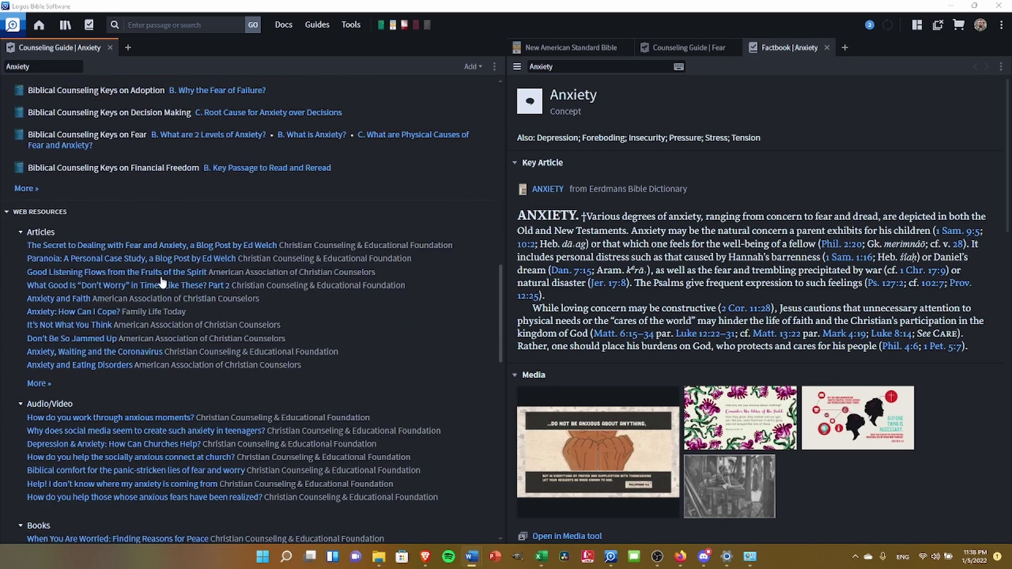
{"action": "scroll", "coordinate": [159, 285], "scroll_direction": "down", "scroll_amount": 3}
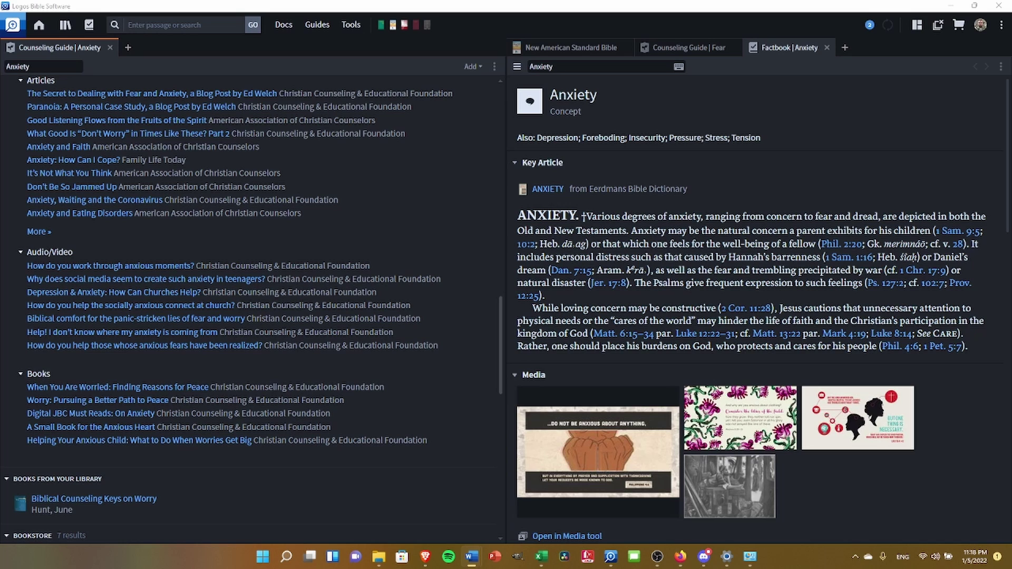
{"action": "scroll", "coordinate": [274, 261], "scroll_direction": "down", "scroll_amount": 2}
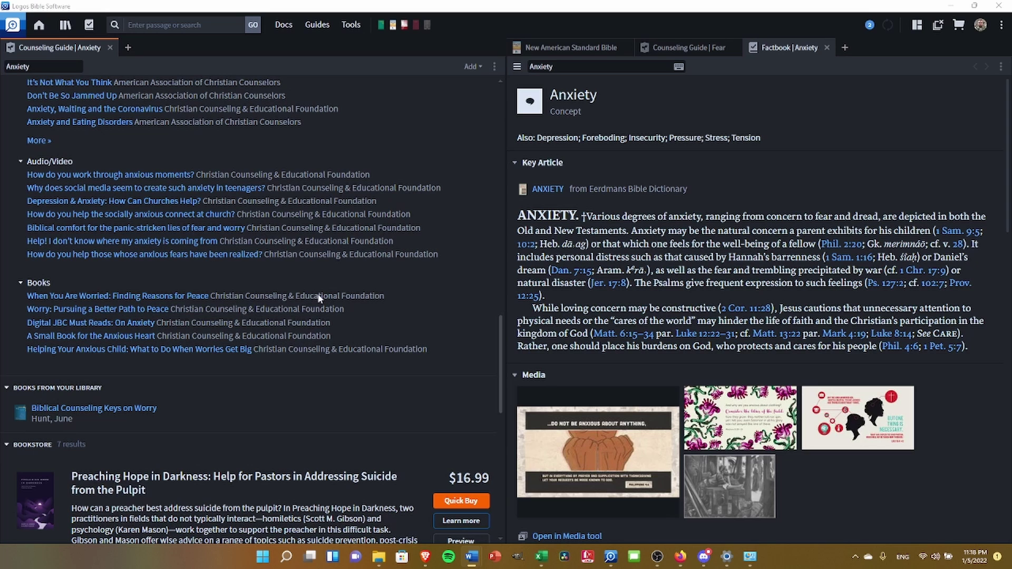
{"action": "scroll", "coordinate": [311, 283], "scroll_direction": "up", "scroll_amount": 3}
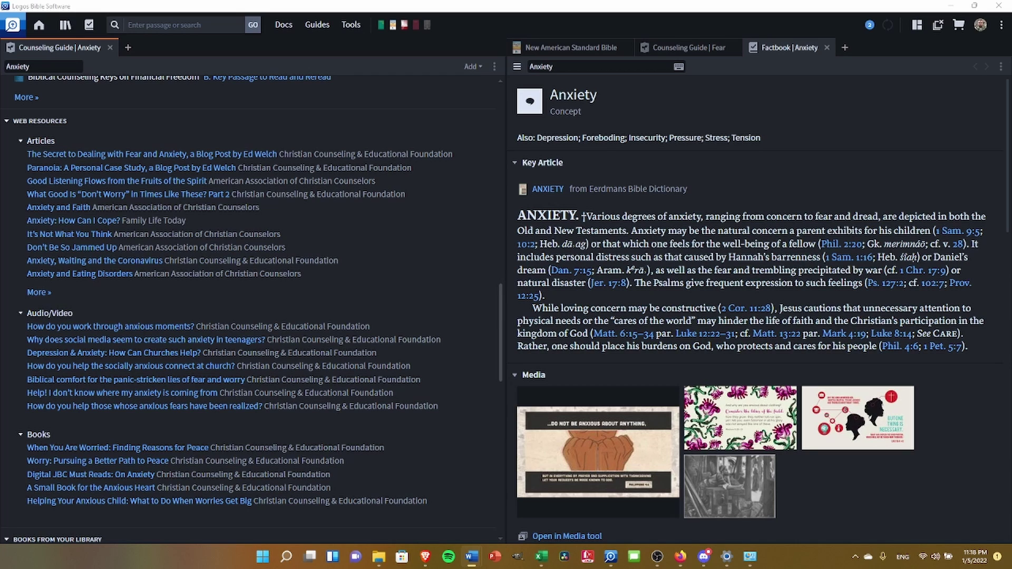
{"action": "scroll", "coordinate": [374, 296], "scroll_direction": "down", "scroll_amount": 4}
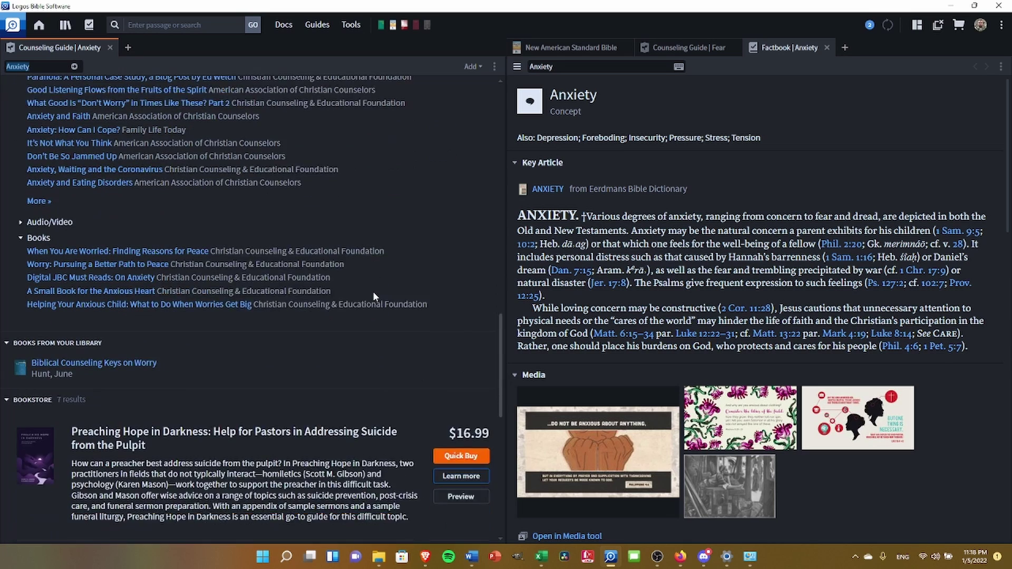
{"action": "scroll", "coordinate": [372, 292], "scroll_direction": "down", "scroll_amount": 1}
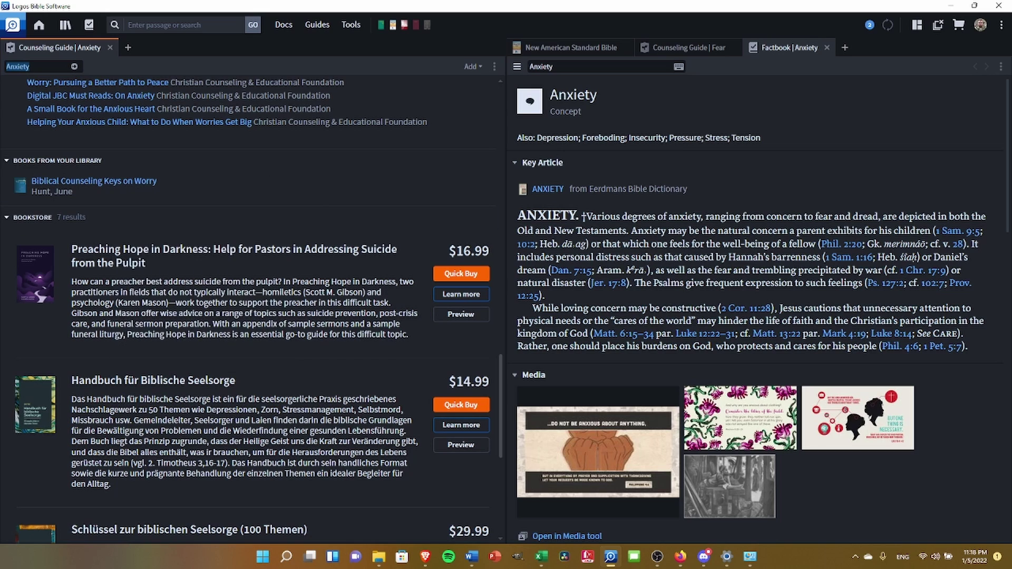
{"action": "key", "text": "alt+Tab"}
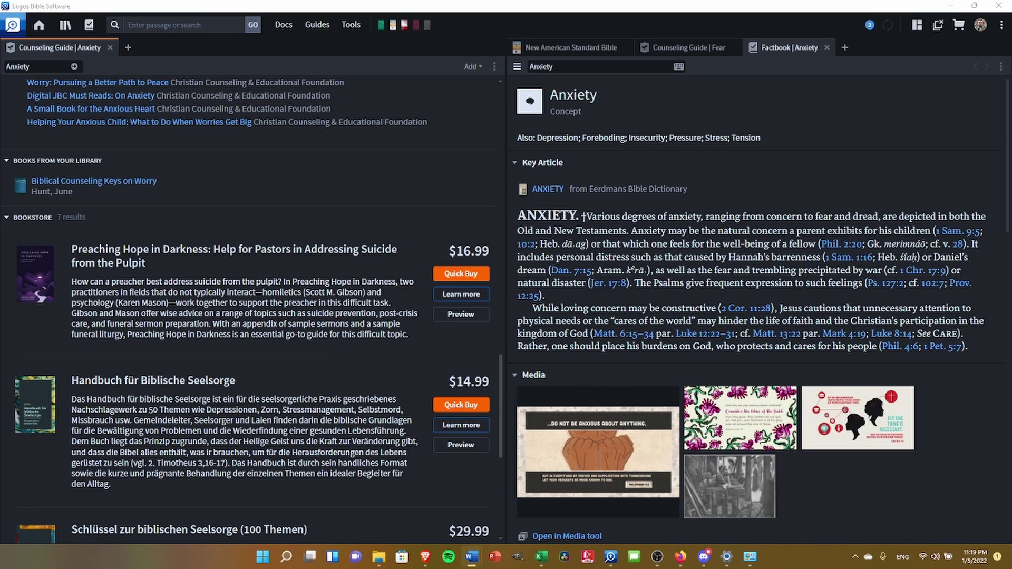
Step: Close all open panels and create a new Sermon document
{"action": "left_click", "coordinate": [939, 26]}
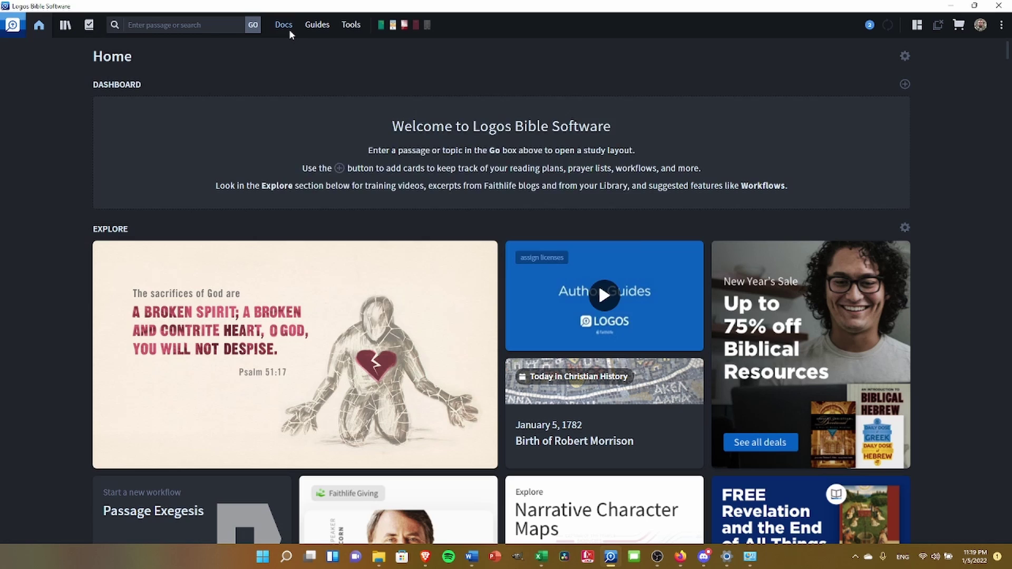
{"action": "left_click", "coordinate": [289, 30]}
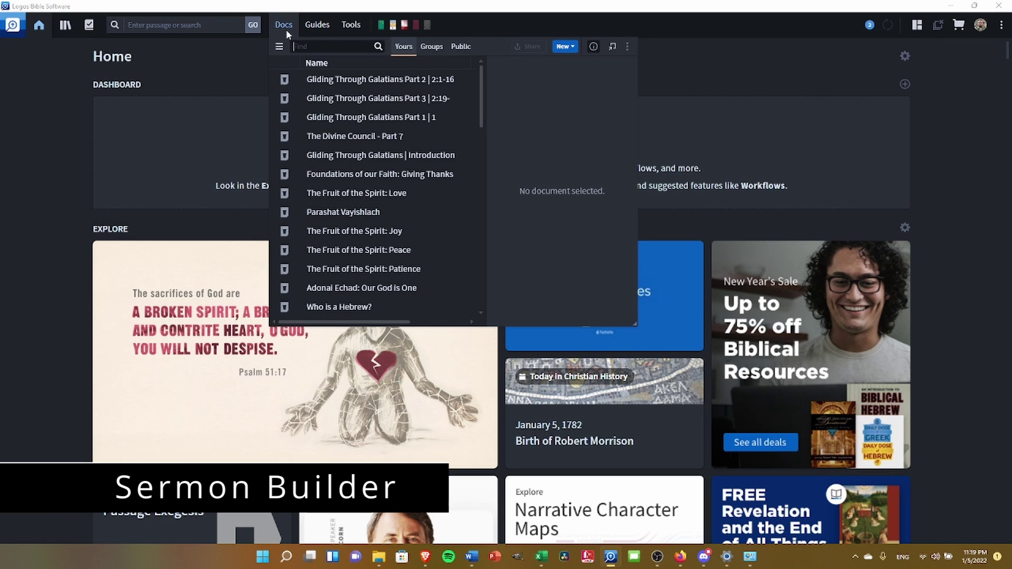
{"action": "left_click", "coordinate": [565, 47]}
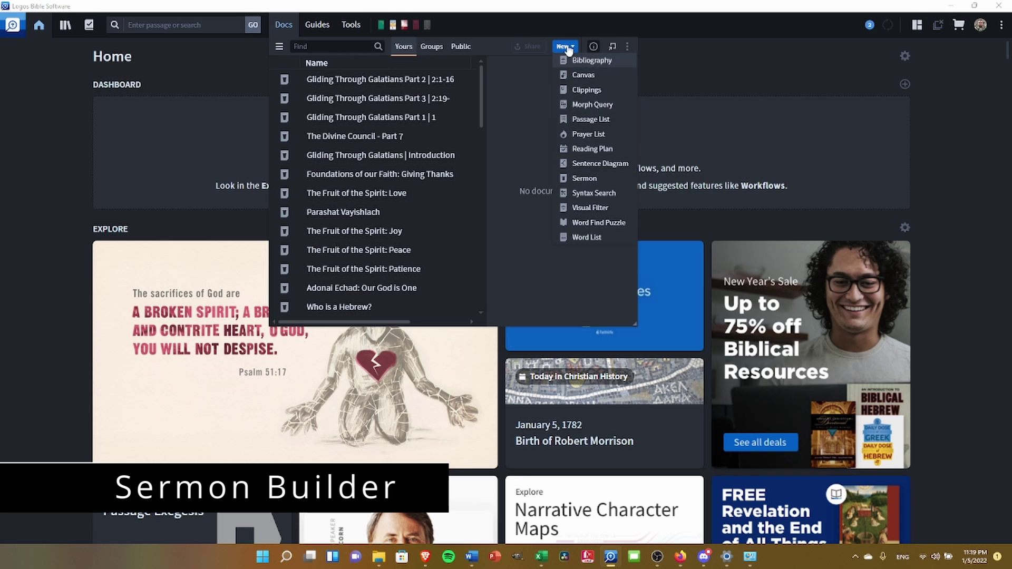
{"action": "left_click", "coordinate": [318, 25]}
{"action": "left_click", "coordinate": [323, 25]}
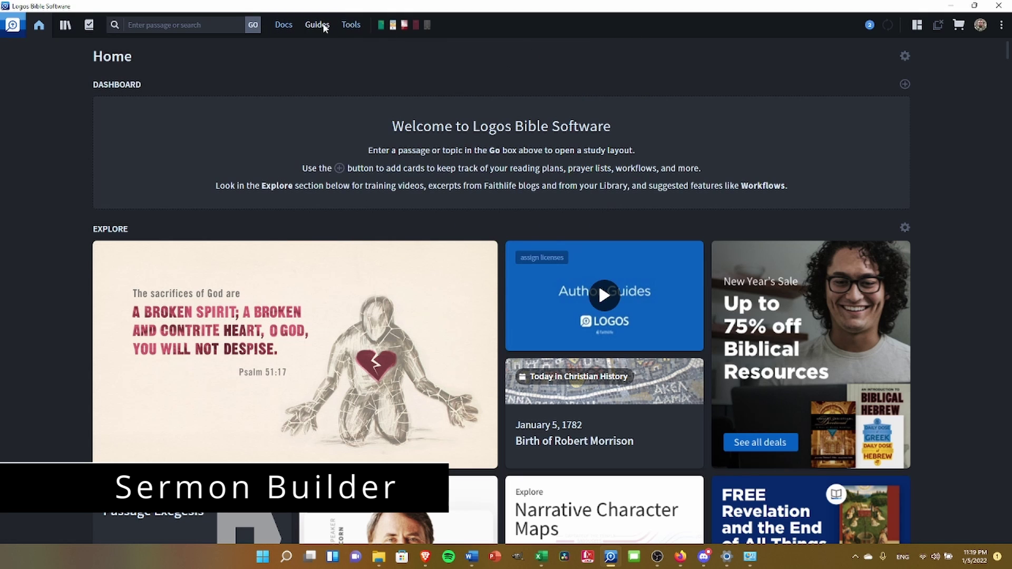
{"action": "left_click", "coordinate": [283, 26]}
{"action": "left_click", "coordinate": [566, 46]}
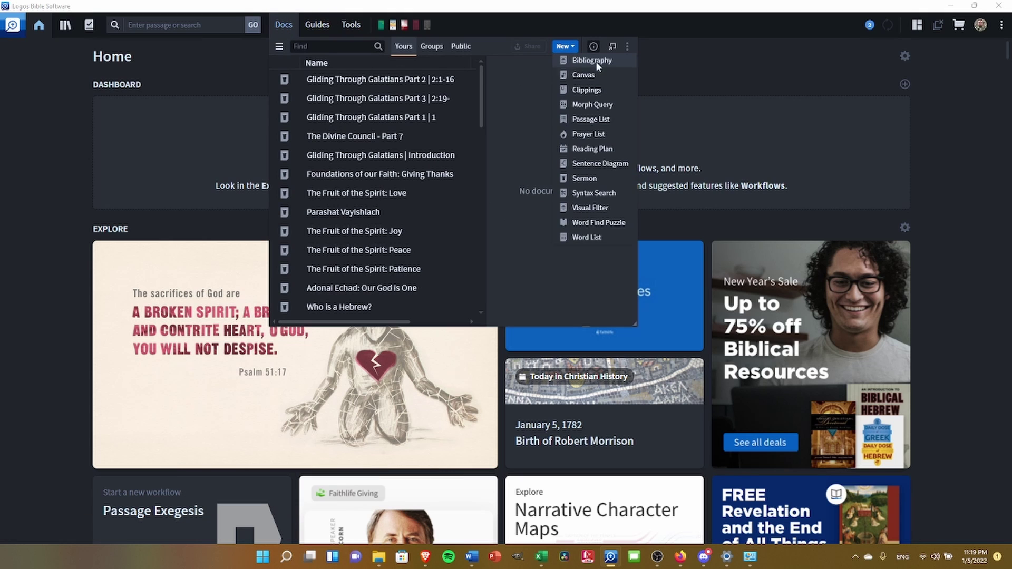
{"action": "left_click", "coordinate": [595, 177]}
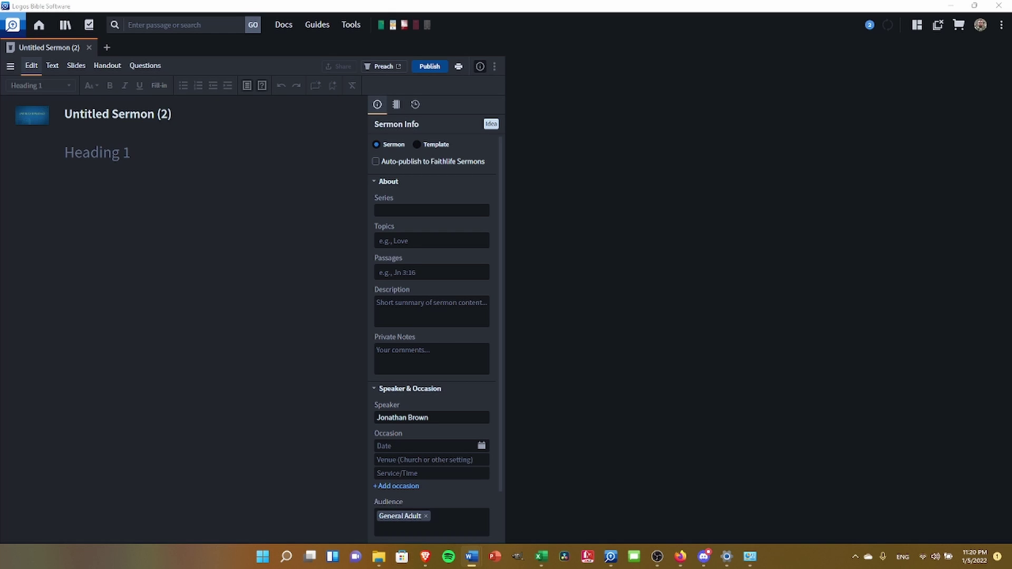
Step: Rename the untitled sermon as "My New Sermon"
{"action": "triple_click", "coordinate": [168, 115]}
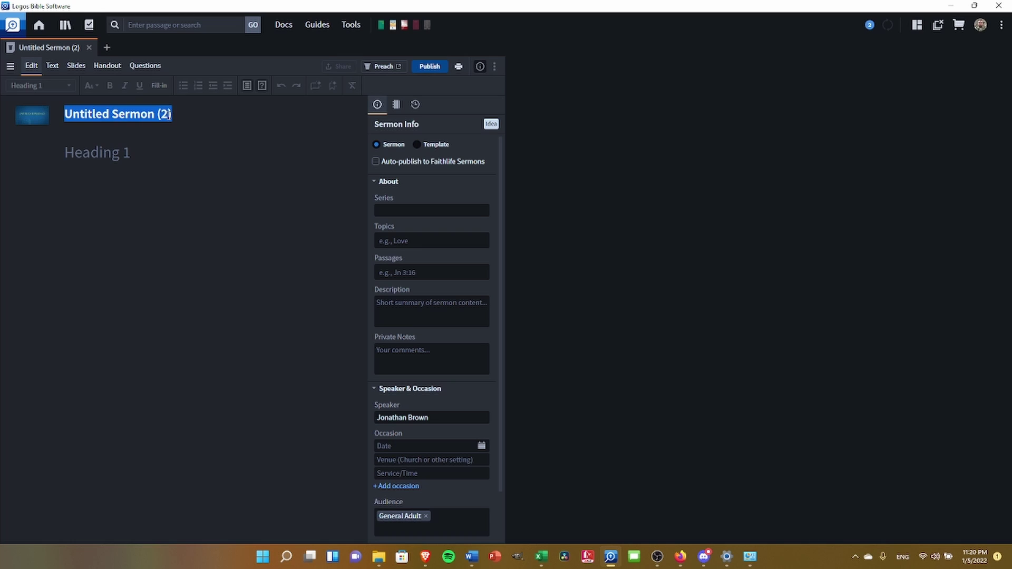
{"action": "type", "text": "My New S"}
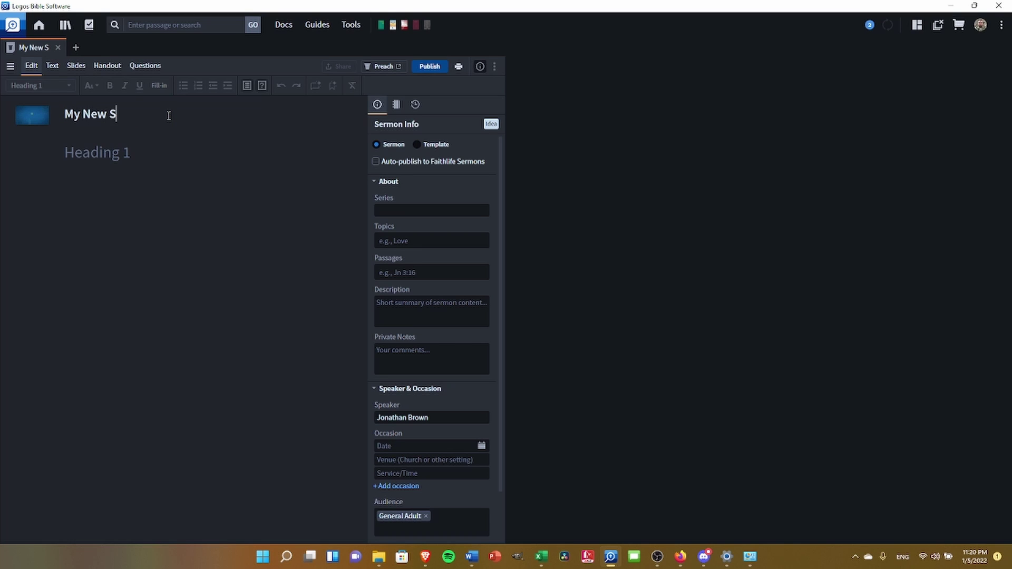
{"action": "type", "text": "ermon"}
Step: Enter "First Point I will Make" as the sermon's first Heading 1
{"action": "left_click", "coordinate": [126, 153]}
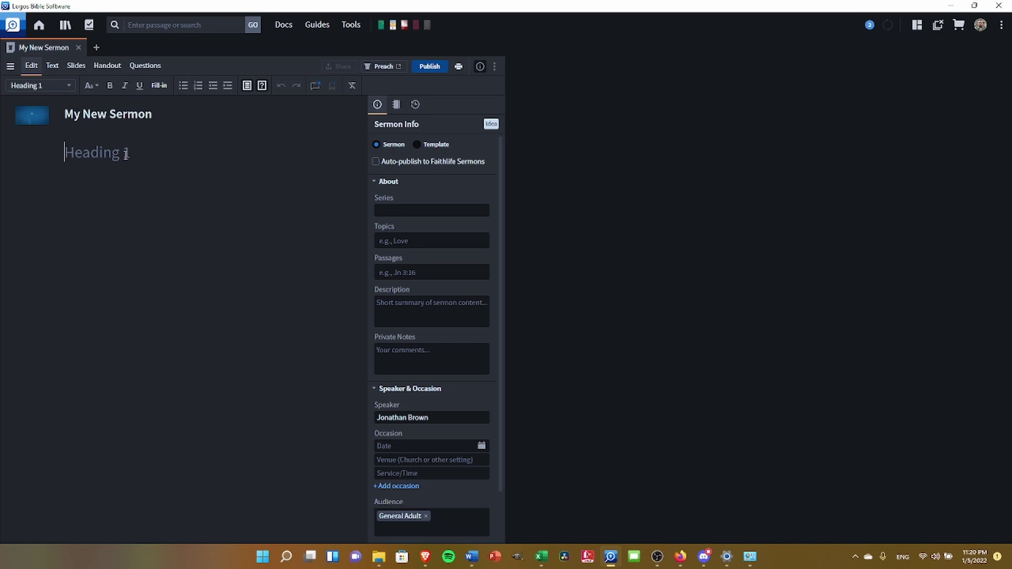
{"action": "type", "text": "Fi"}
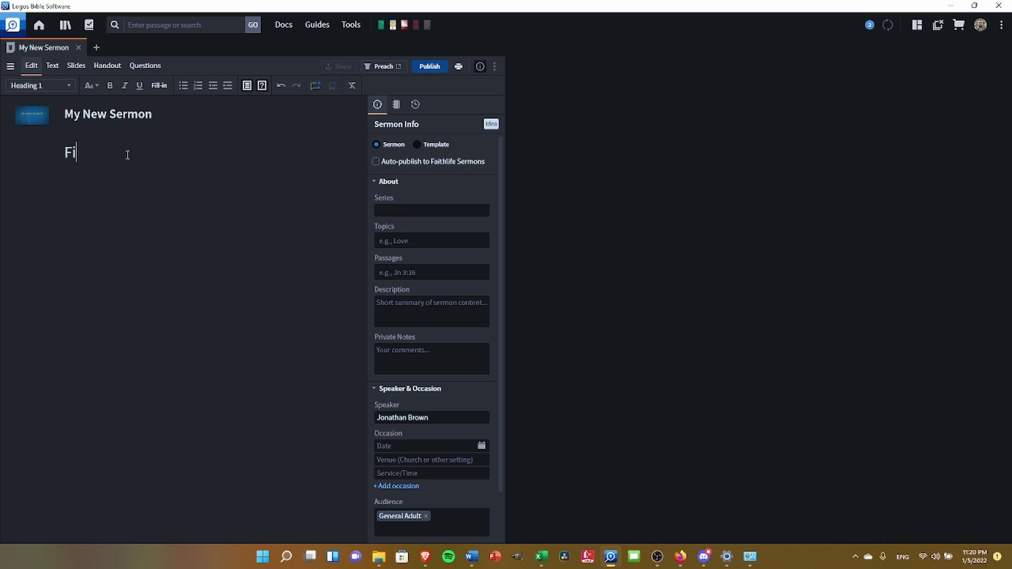
{"action": "type", "text": "rst Point I w"}
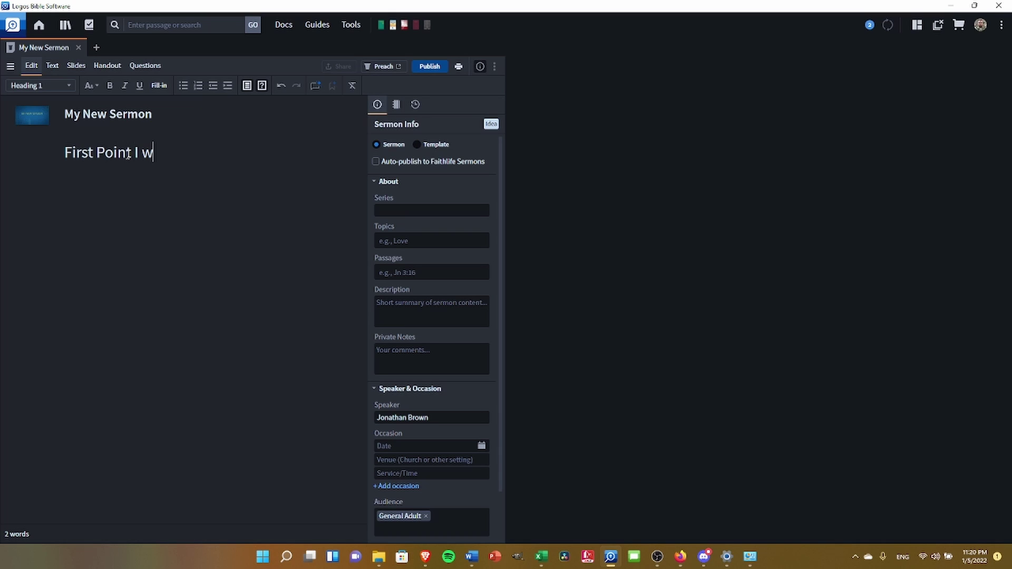
{"action": "type", "text": "ill Make"}
{"action": "key", "text": "Return"}
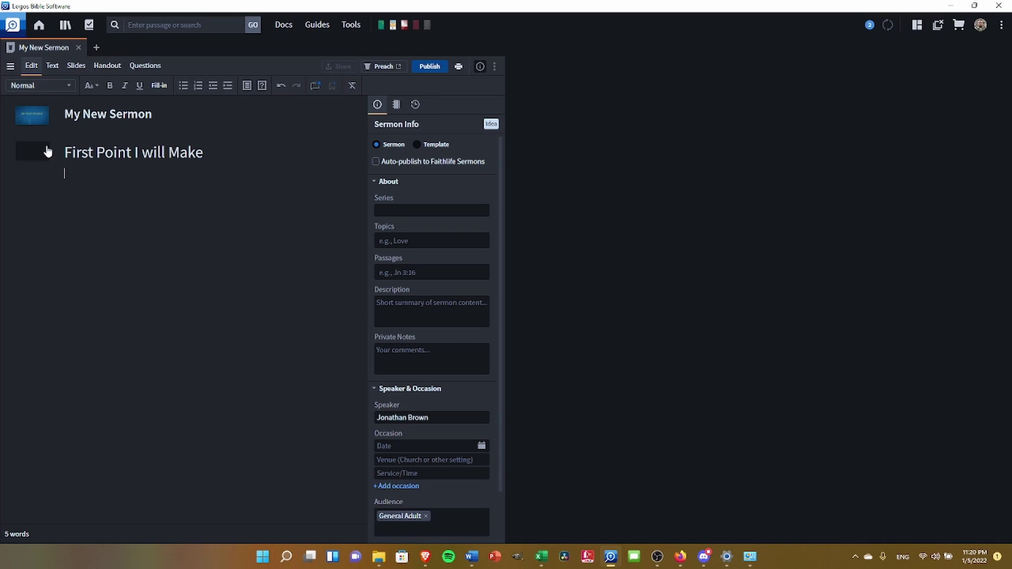
Step: Write the sentence "This is the first point that I will make today!" as normal text under the heading
{"action": "type", "text": "This is the first poin"}
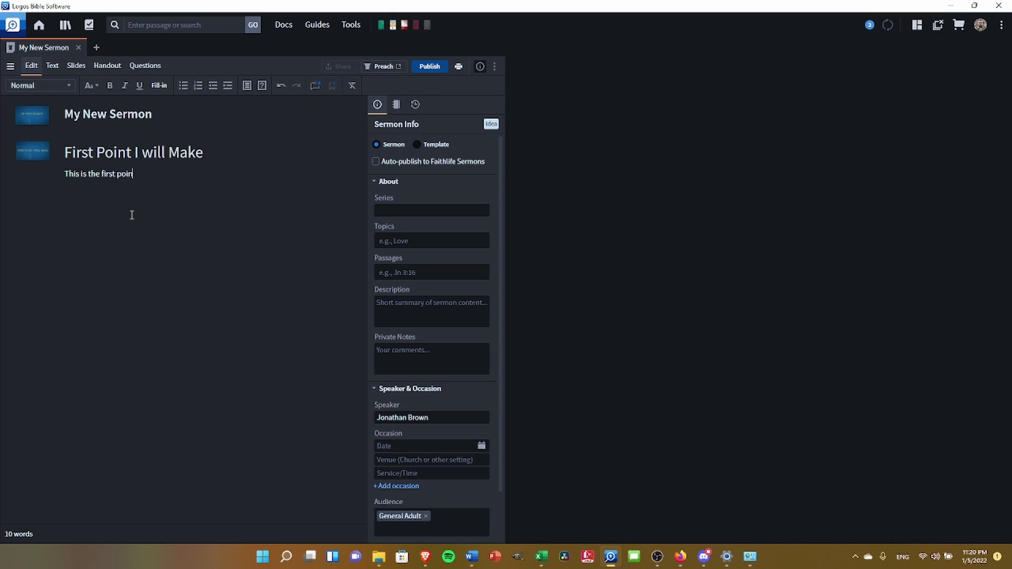
{"action": "type", "text": "t that I will make today!"}
{"action": "key", "text": "Return"}
{"action": "key", "text": "alt+Tab"}
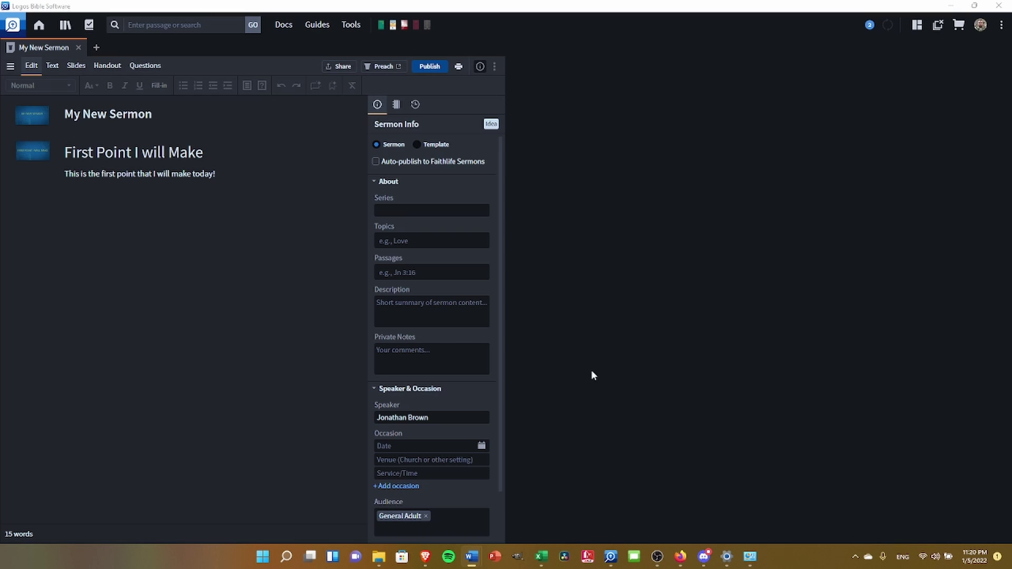
Step: Start a bulleted list below the first point's sentence and remove the empty bullet
{"action": "left_click", "coordinate": [184, 246]}
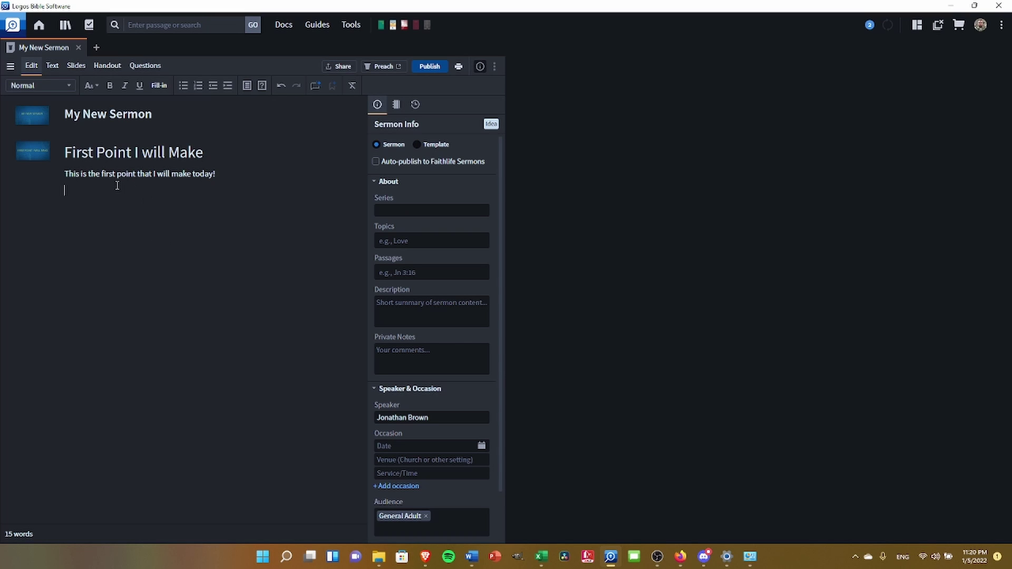
{"action": "left_click", "coordinate": [183, 85]}
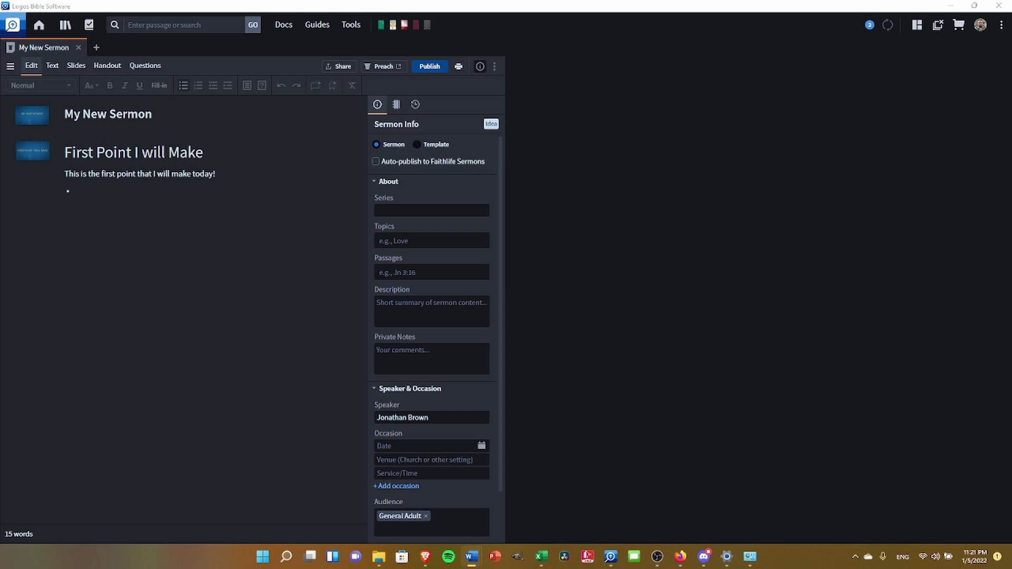
{"action": "left_click", "coordinate": [174, 244]}
{"action": "key", "text": "BackSpace"}
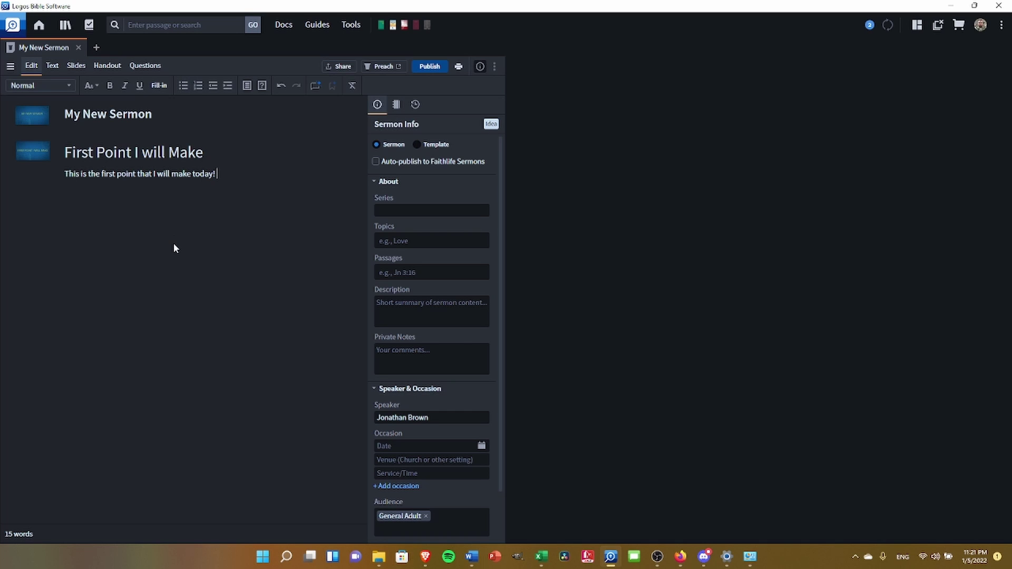
Step: Insert the passage Galatians 5:22-23 below the first point's sentence and switch its Bible version to TLV
{"action": "type", "text": "Galatians 5:22-23"}
{"action": "key", "text": "Return"}
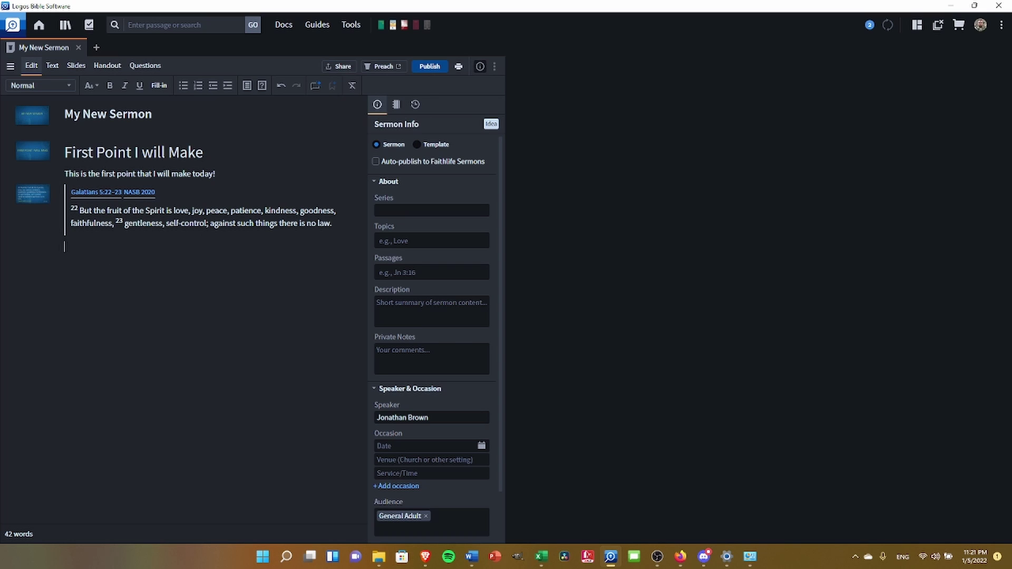
{"action": "key", "text": "alt+Tab"}
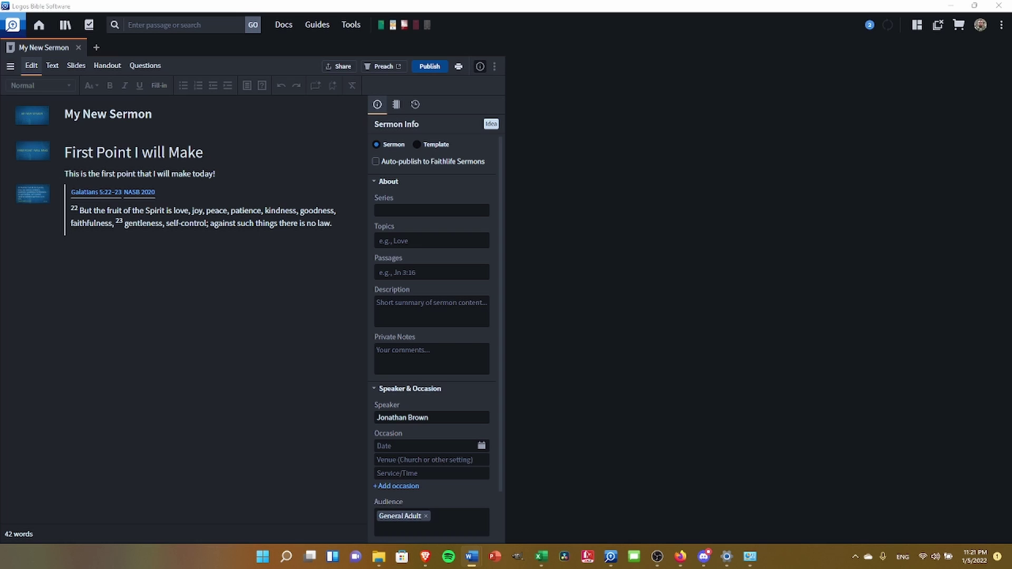
{"action": "left_click", "coordinate": [143, 192]}
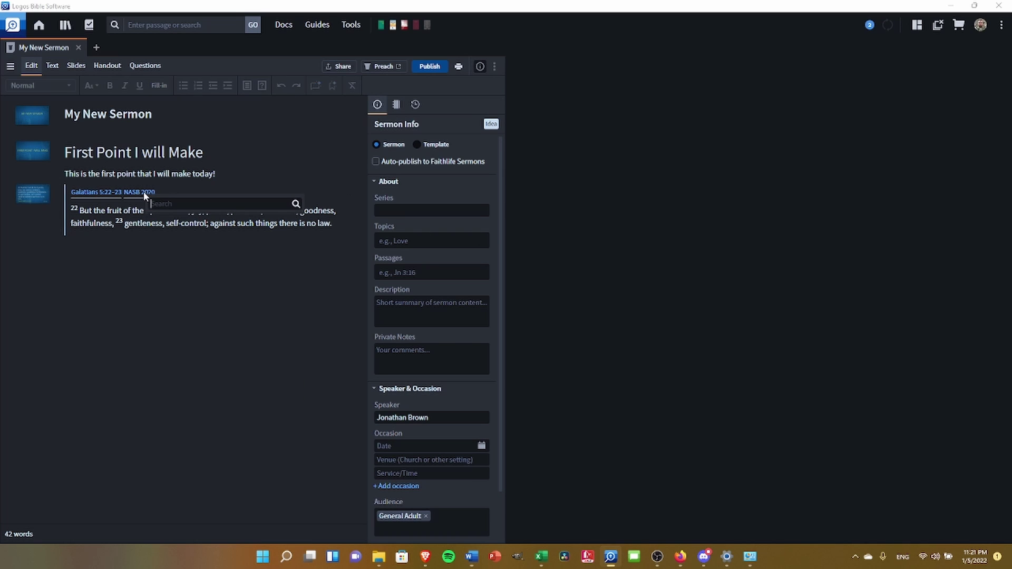
{"action": "left_click", "coordinate": [182, 229]}
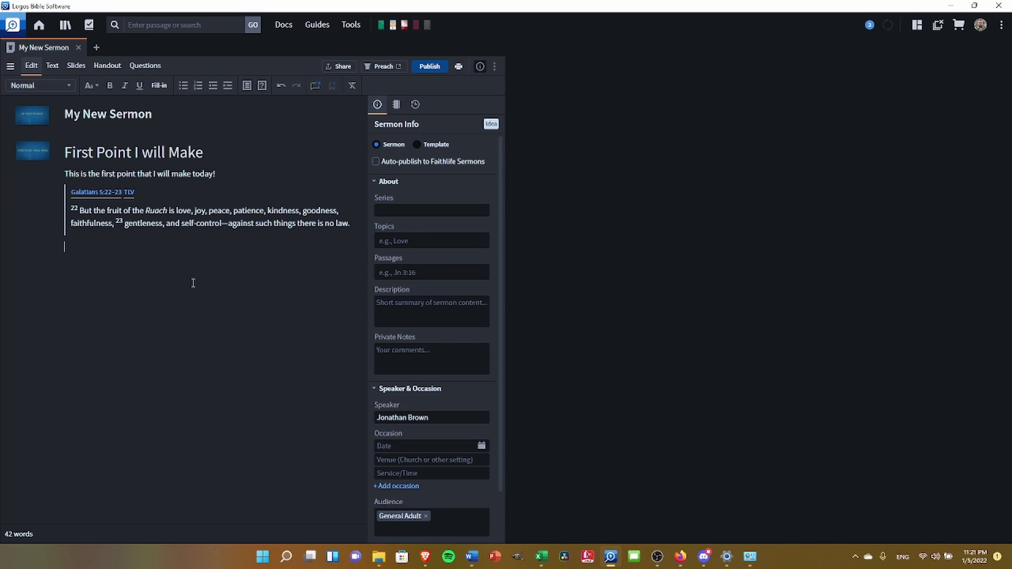
Step: Switch the Bible version of the Galatians 5:22-23 passage to NRSV
{"action": "left_click", "coordinate": [129, 193]}
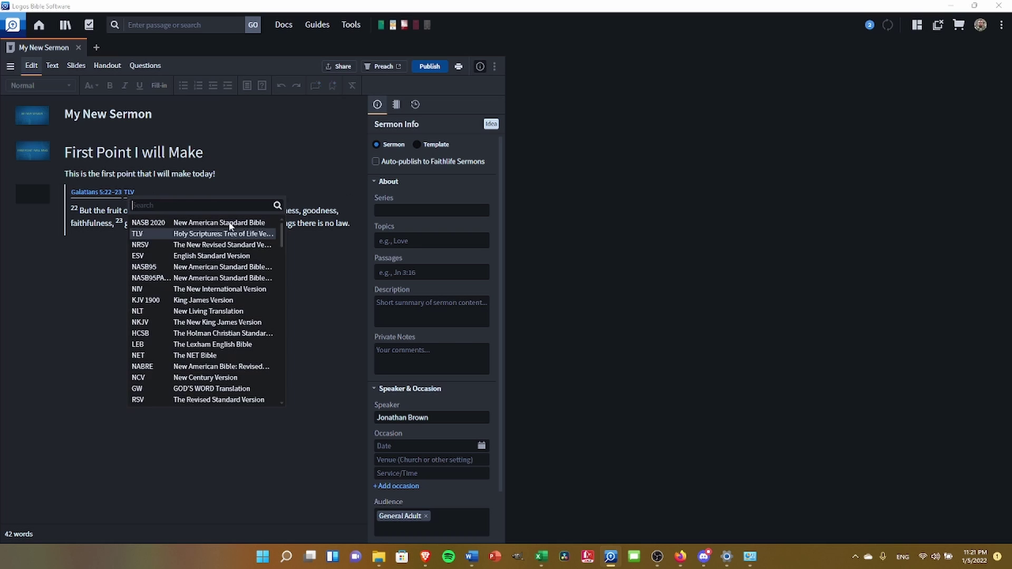
{"action": "left_click", "coordinate": [221, 245]}
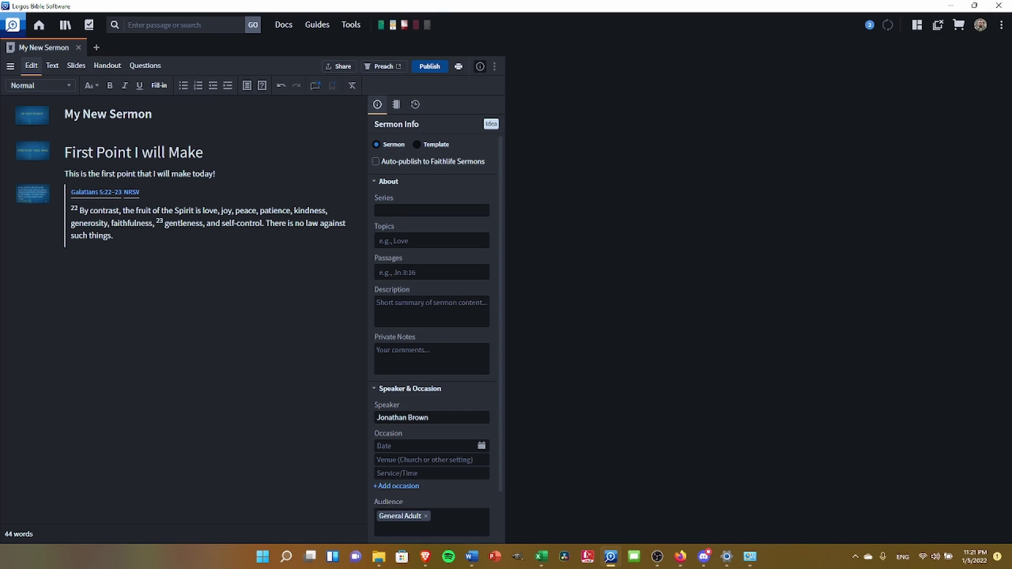
{"action": "key", "text": "alt+Tab"}
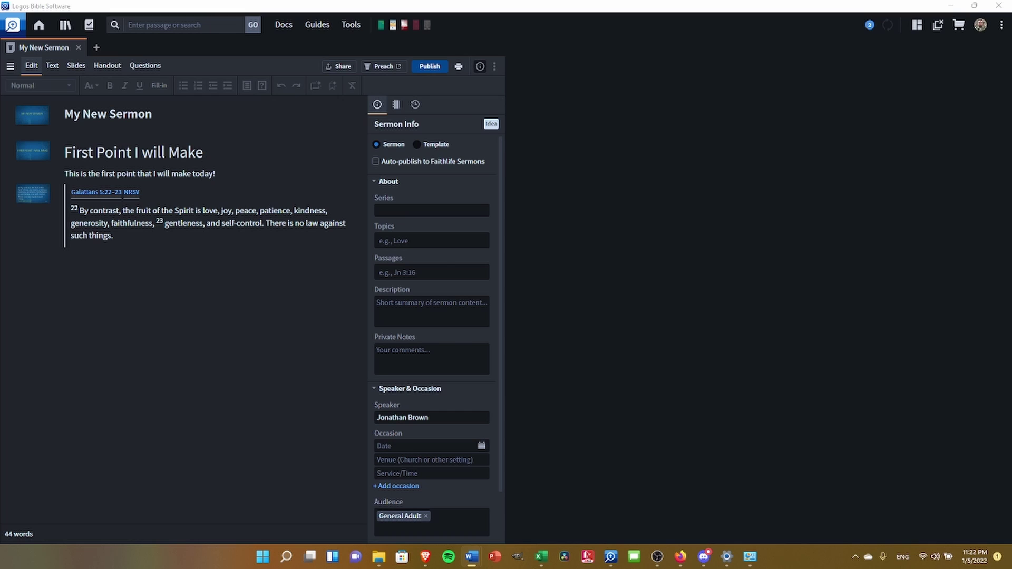
{"action": "left_click", "coordinate": [149, 288]}
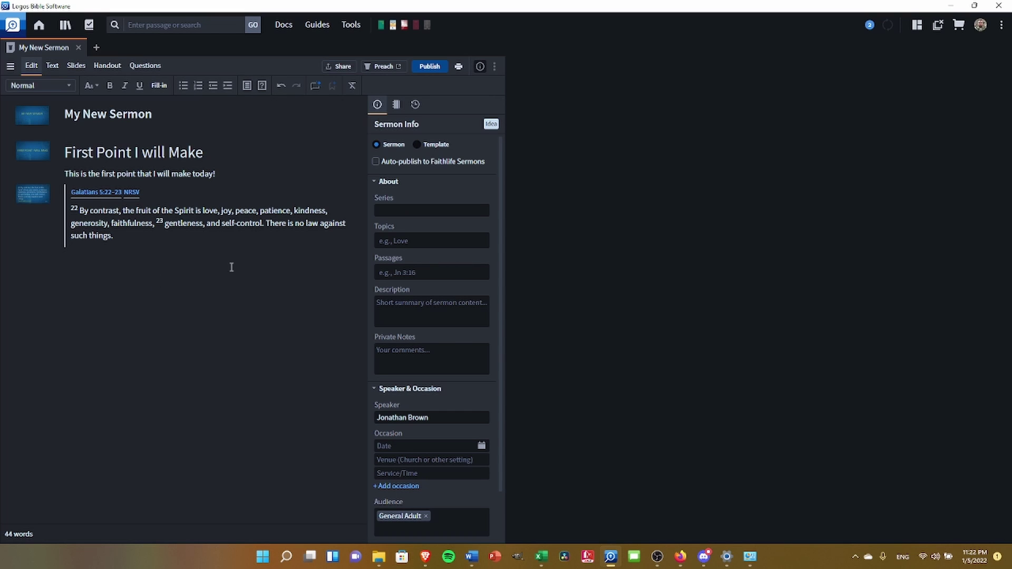
Step: View the sermon's publishing and export options and close them without choosing any
{"action": "left_click", "coordinate": [428, 68]}
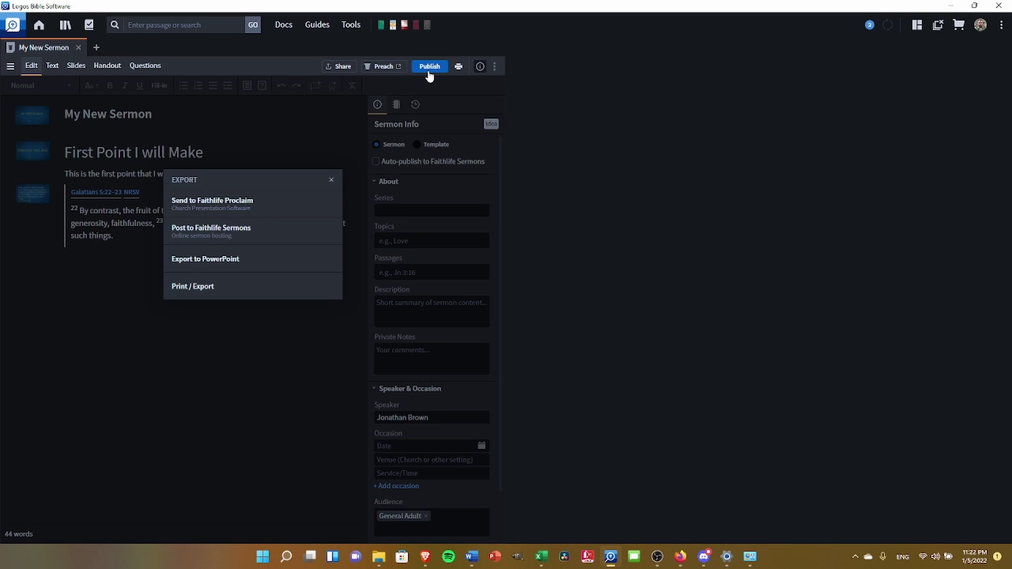
{"action": "left_click", "coordinate": [331, 180]}
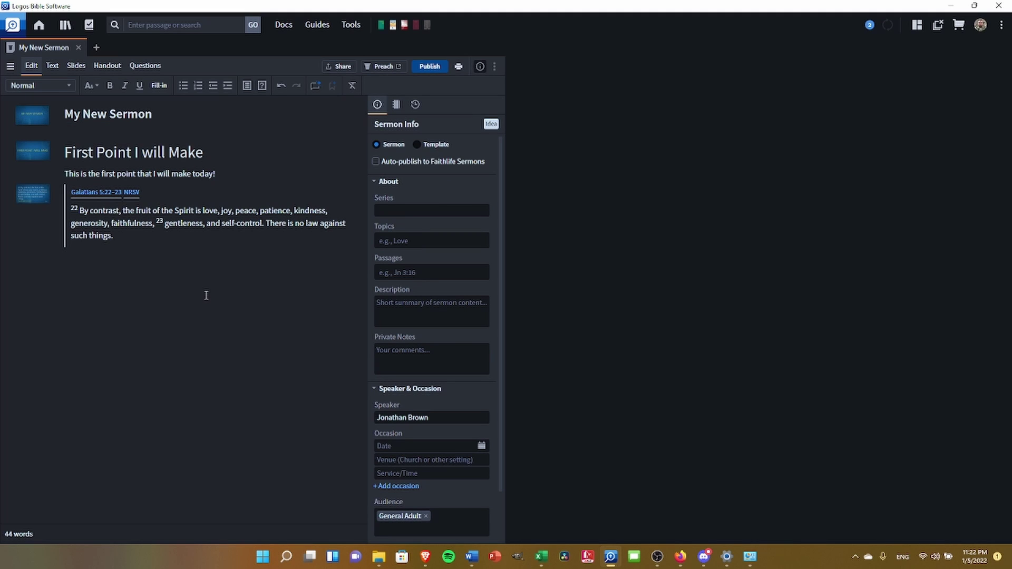
{"action": "key", "text": "alt+Tab"}
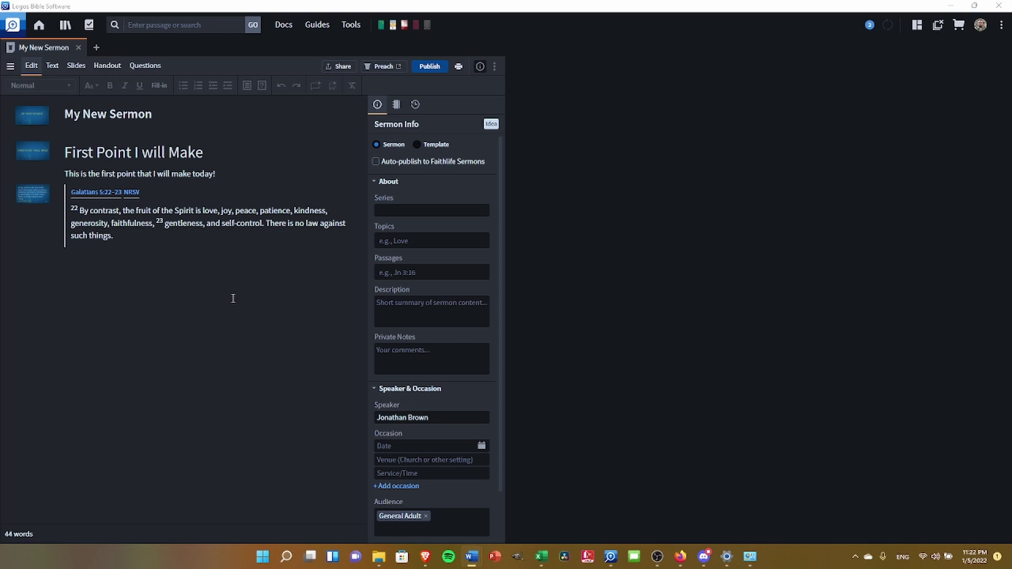
Step: Write "This is now my second point, which I will state emphatically with the assistance of a slide!" below the Galatians passage
{"action": "left_click", "coordinate": [137, 294]}
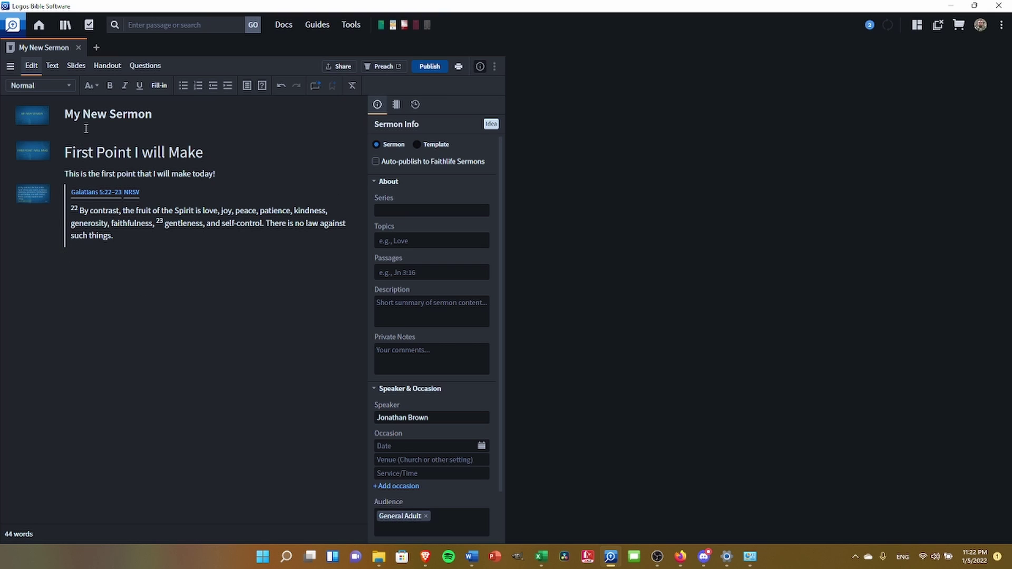
{"action": "type", "text": "This is now my seond po"}
{"action": "key", "text": "BackSpace"}
{"action": "key", "text": "BackSpace"}
{"action": "key", "text": "BackSpace"}
{"action": "key", "text": "BackSpace"}
{"action": "key", "text": "BackSpace"}
{"action": "key", "text": "BackSpace"}
{"action": "type", "text": "cond point,"}
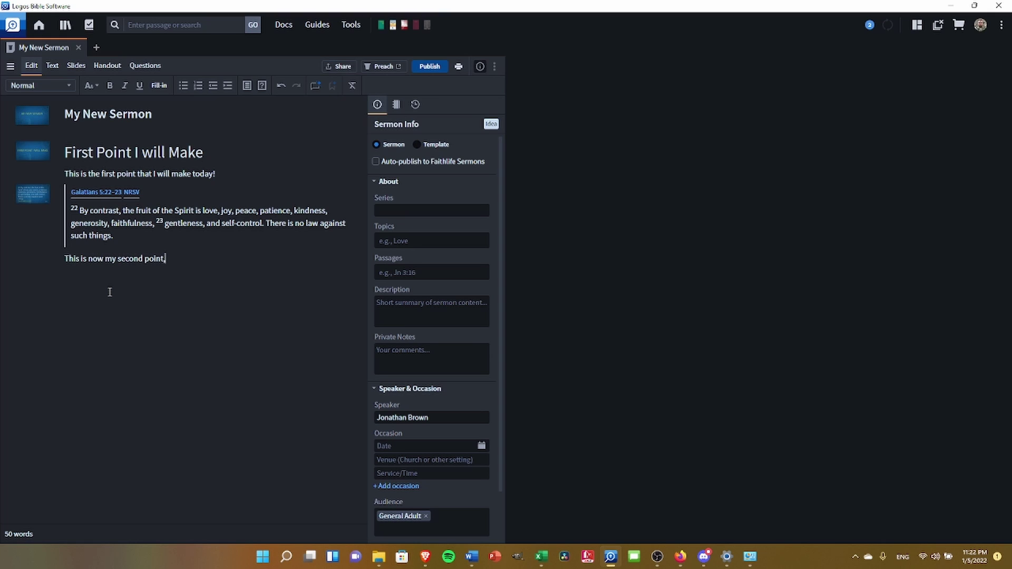
{"action": "type", "text": " which I will state emphatically w"}
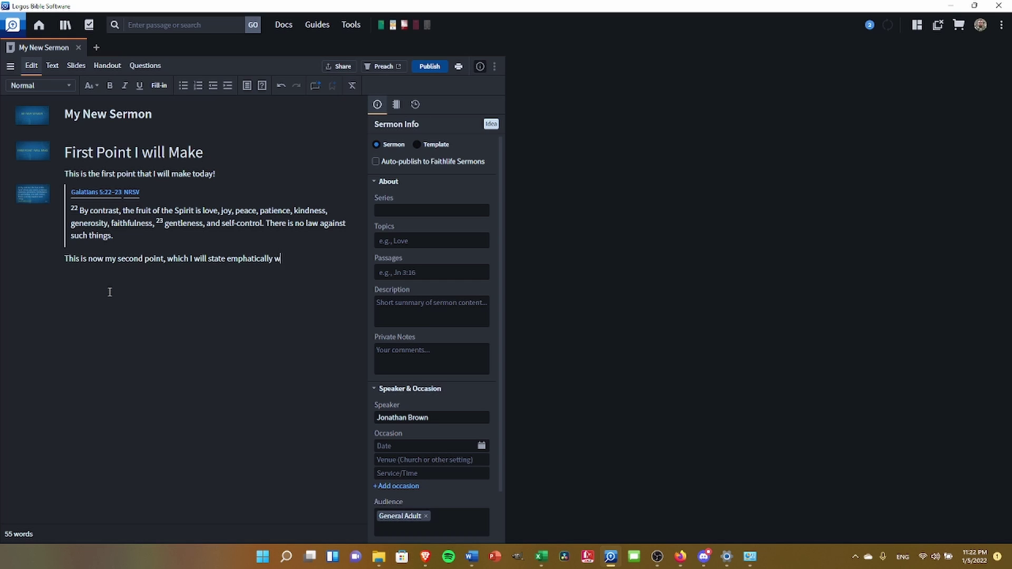
{"action": "type", "text": "ith the assistance of a slide!"}
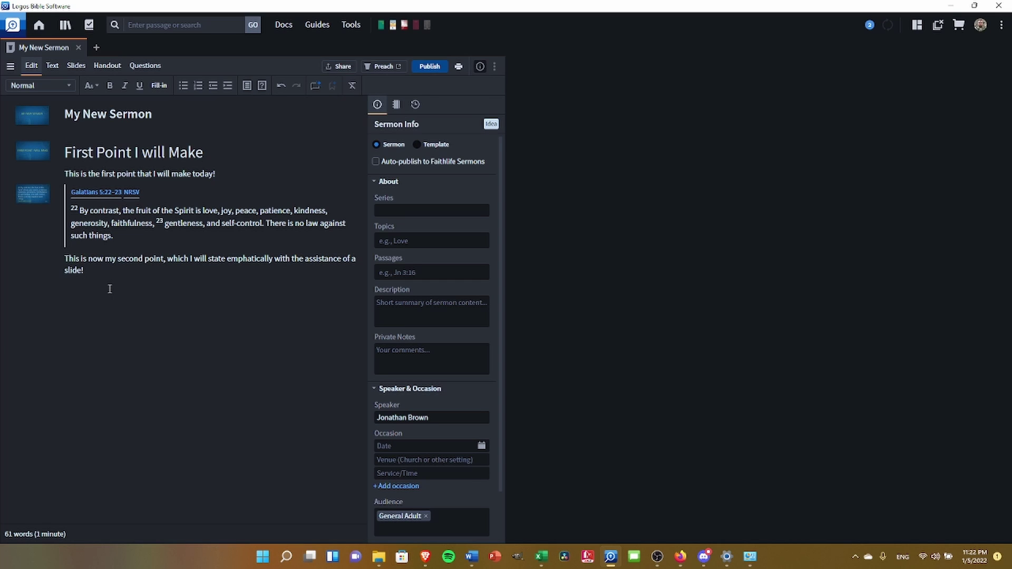
{"action": "key", "text": "Return"}
Step: Try adding a slide directly to the normal-text sentence about the second point
{"action": "left_click_drag", "start_coordinate": [84, 270], "coordinate": [59, 262]}
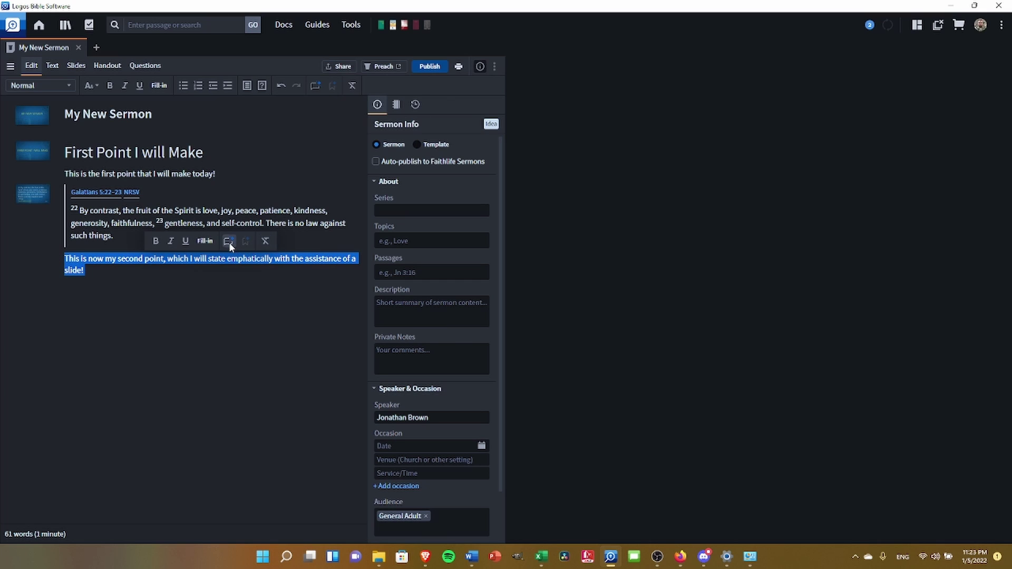
{"action": "left_click", "coordinate": [140, 293]}
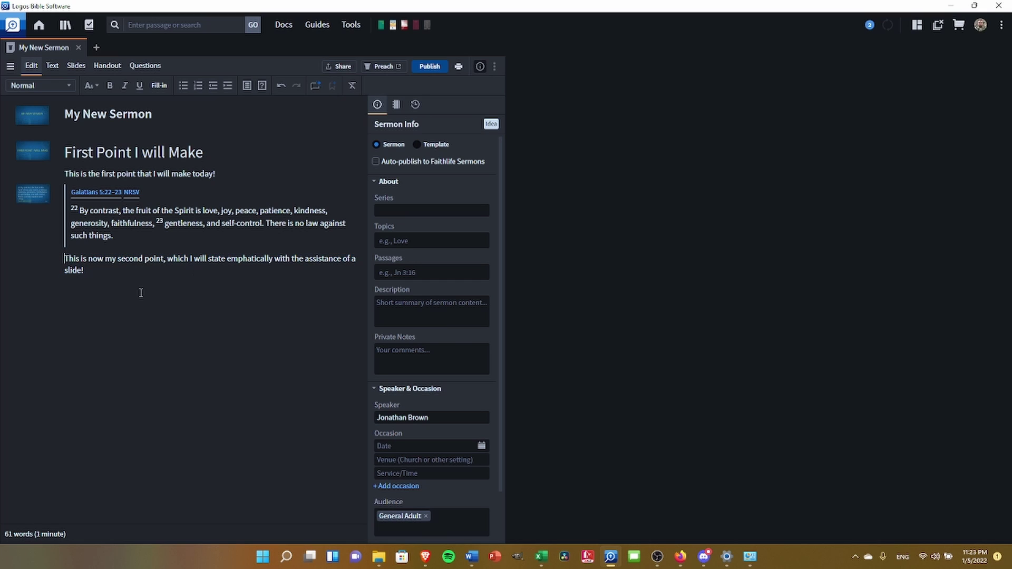
{"action": "left_click", "coordinate": [34, 270]}
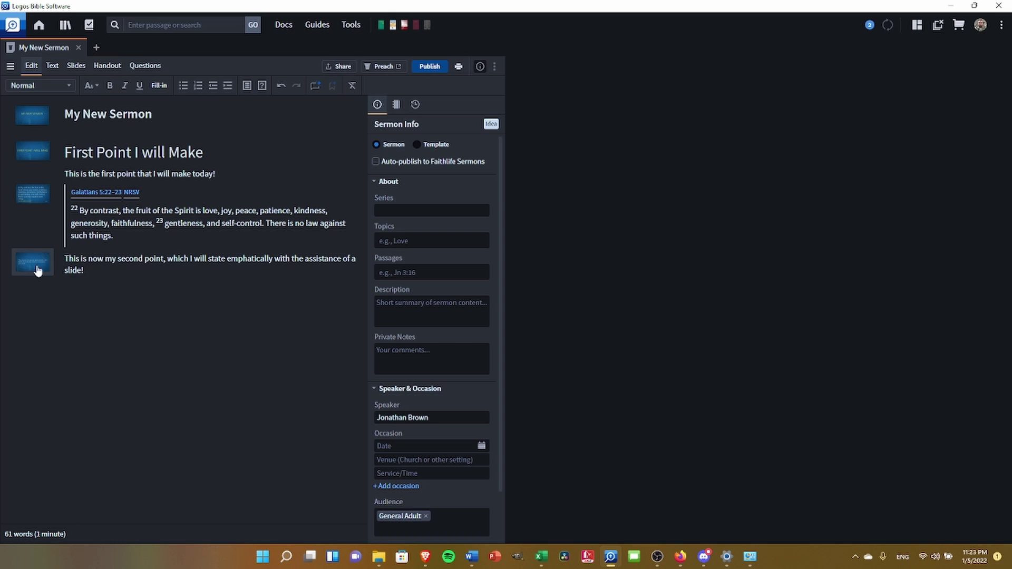
{"action": "right_click", "coordinate": [37, 269]}
{"action": "left_click", "coordinate": [70, 299]}
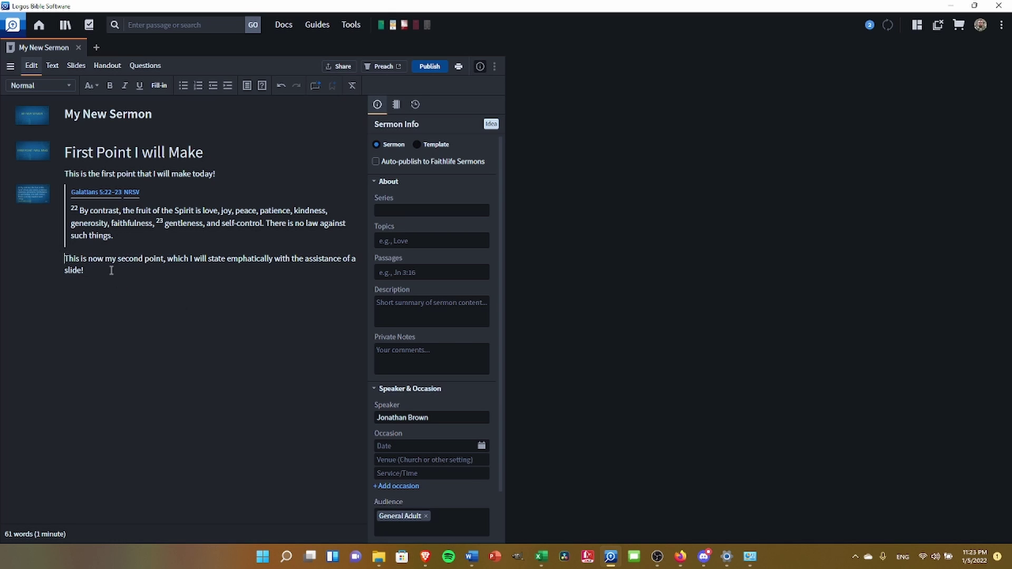
Step: Format the second-point sentence as Heading 4 so that it gets its own slide
{"action": "triple_click", "coordinate": [100, 273]}
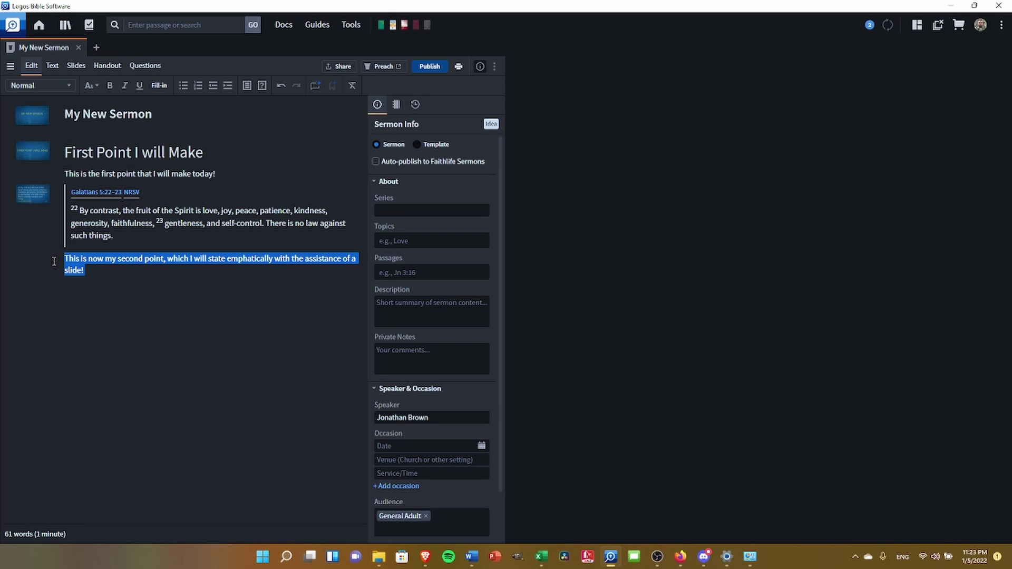
{"action": "left_click", "coordinate": [61, 87]}
{"action": "left_click", "coordinate": [32, 148]}
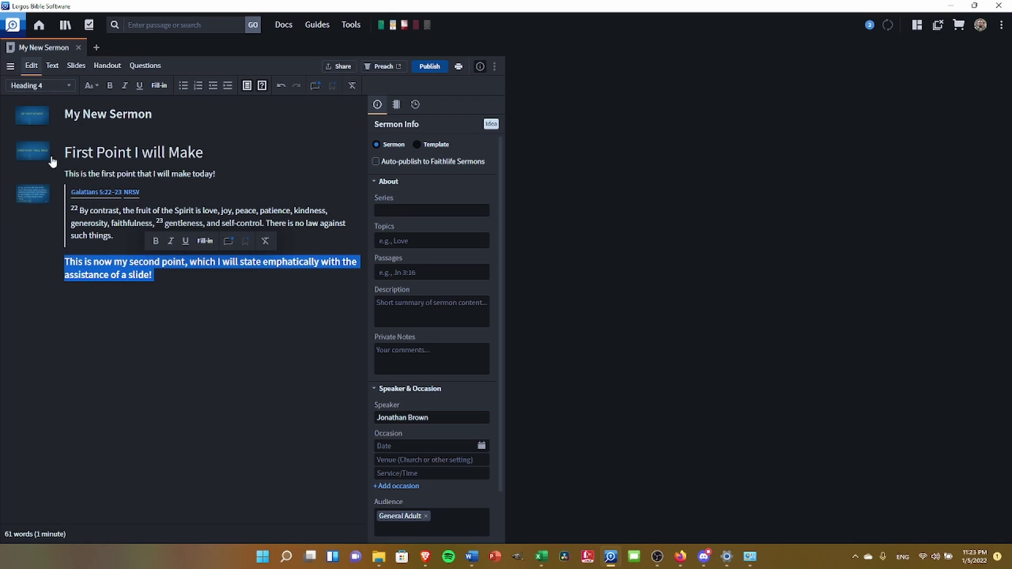
{"action": "left_click", "coordinate": [145, 300]}
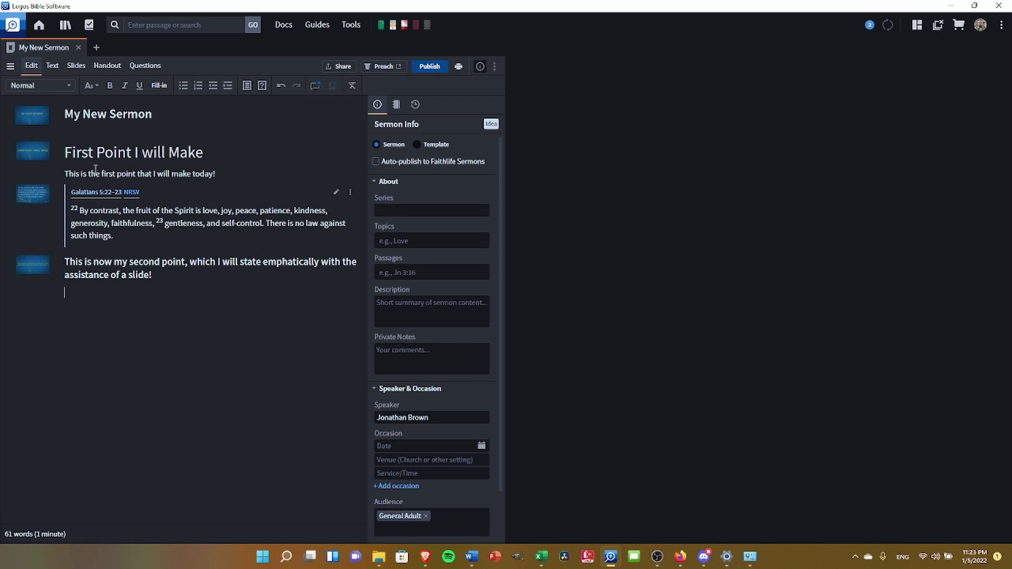
{"action": "left_click", "coordinate": [41, 86]}
{"action": "left_click", "coordinate": [147, 310]}
{"action": "left_click", "coordinate": [472, 557]}
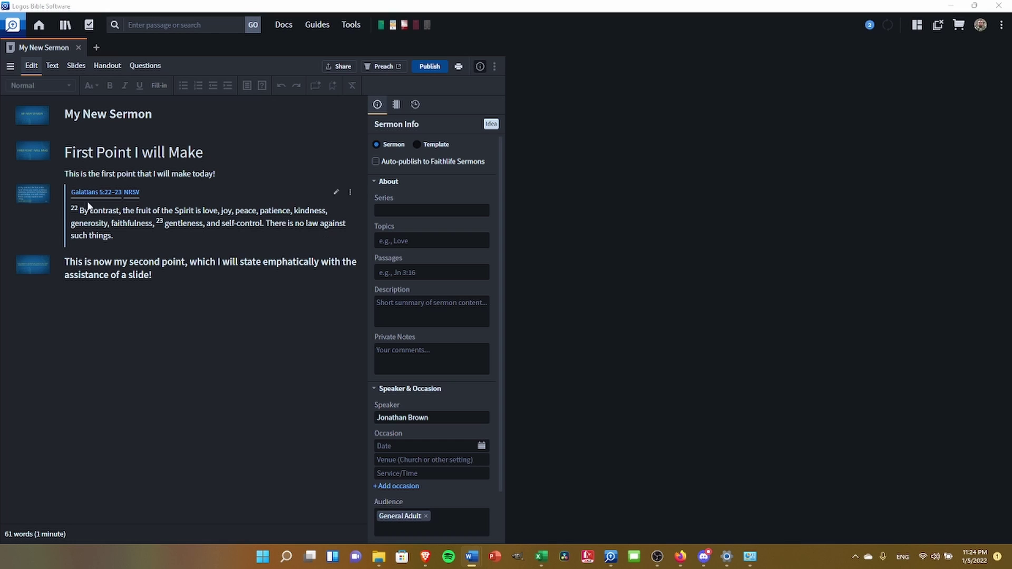
Step: Open the second-point slide in the Media editor, inspect its header and subheader settings, and close the editor
{"action": "left_click", "coordinate": [31, 267]}
{"action": "left_click", "coordinate": [64, 262]}
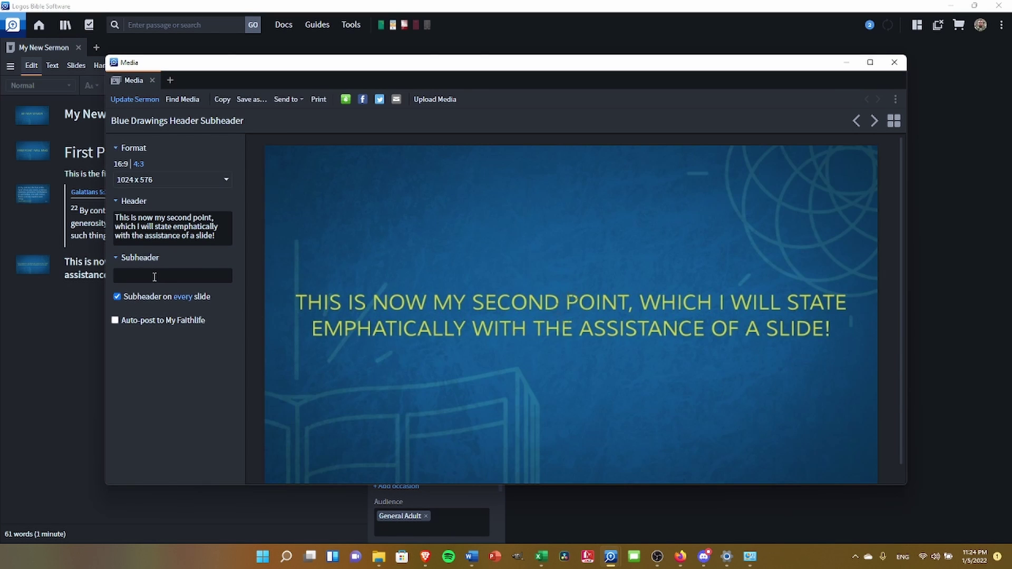
{"action": "left_click", "coordinate": [161, 293]}
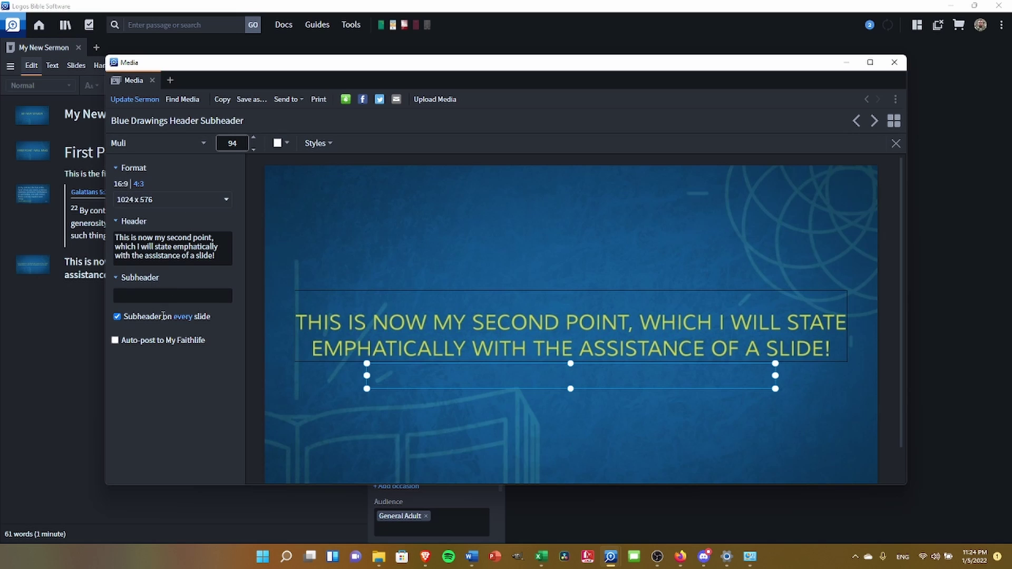
{"action": "left_click", "coordinate": [894, 64]}
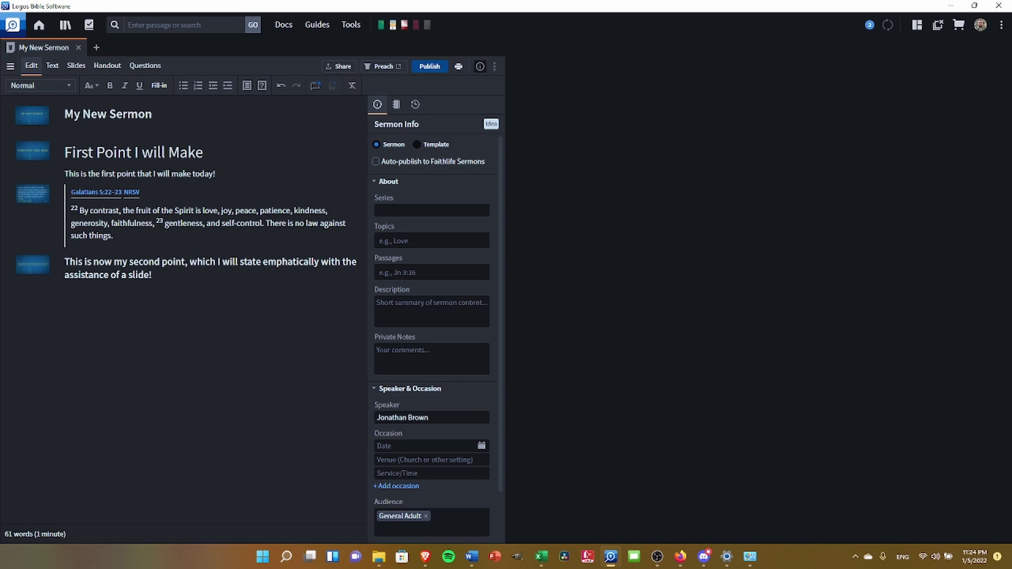
{"action": "key", "text": "alt+Tab"}
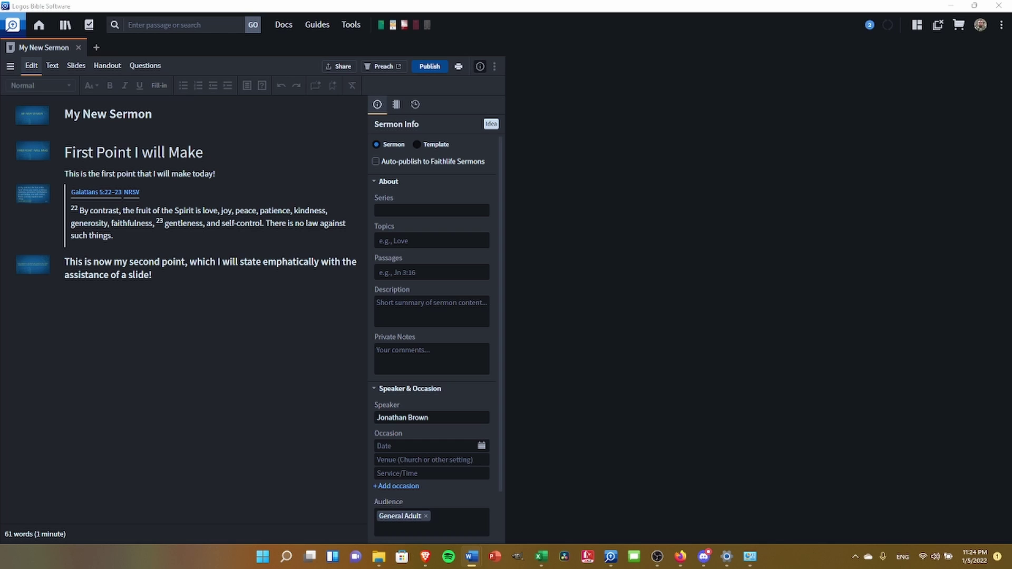
Step: Close the sermon document and search the Library for "mobile ed"
{"action": "left_click", "coordinate": [78, 48]}
{"action": "left_click", "coordinate": [64, 29]}
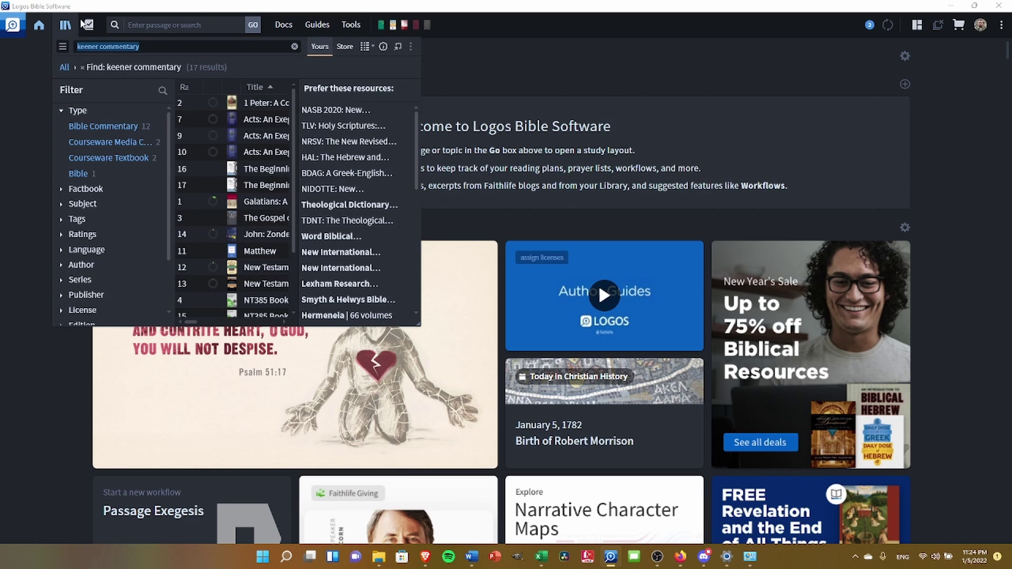
{"action": "left_click", "coordinate": [79, 68]}
{"action": "left_click", "coordinate": [119, 46]}
{"action": "type", "text": "mobl"}
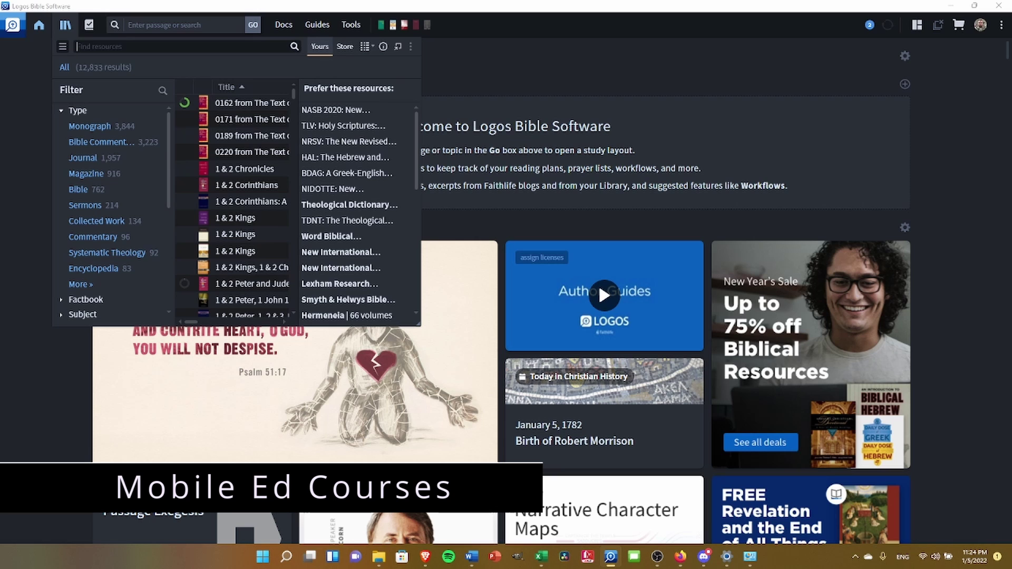
{"action": "type", "text": "le ed"}
Step: Hide the Library's preferred resources list and open the course textbook NT221 The Wisdom of John from the results
{"action": "left_click", "coordinate": [411, 46]}
{"action": "left_click", "coordinate": [373, 137]}
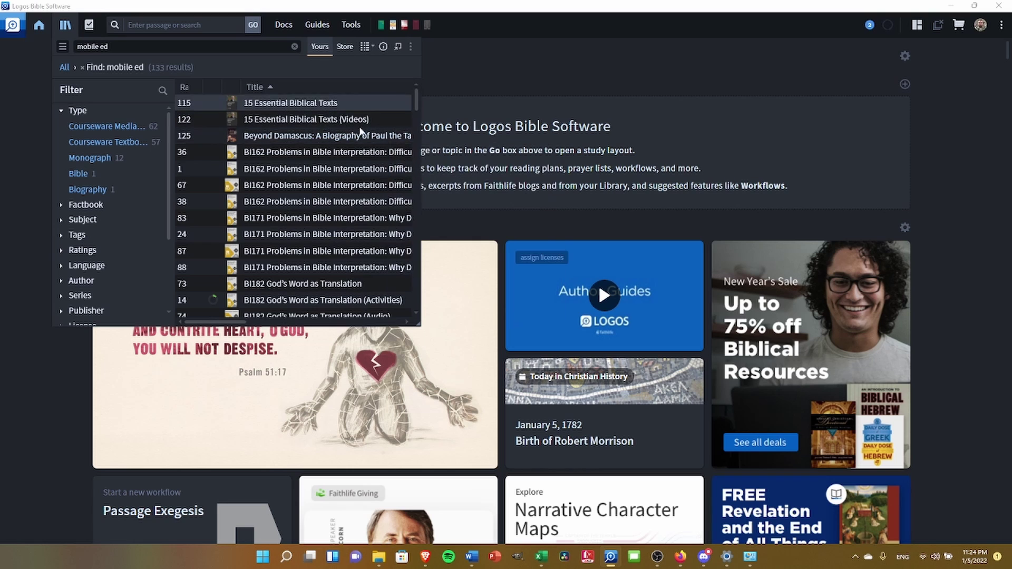
{"action": "scroll", "coordinate": [304, 144], "scroll_direction": "down", "scroll_amount": 8}
{"action": "scroll", "coordinate": [303, 197], "scroll_direction": "down", "scroll_amount": 3}
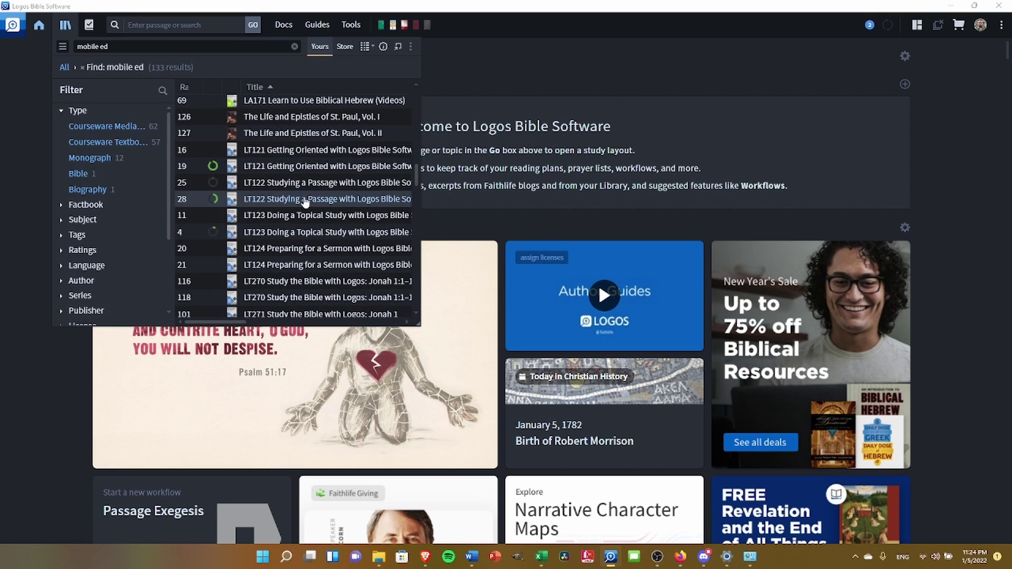
{"action": "scroll", "coordinate": [304, 197], "scroll_direction": "down", "scroll_amount": 6}
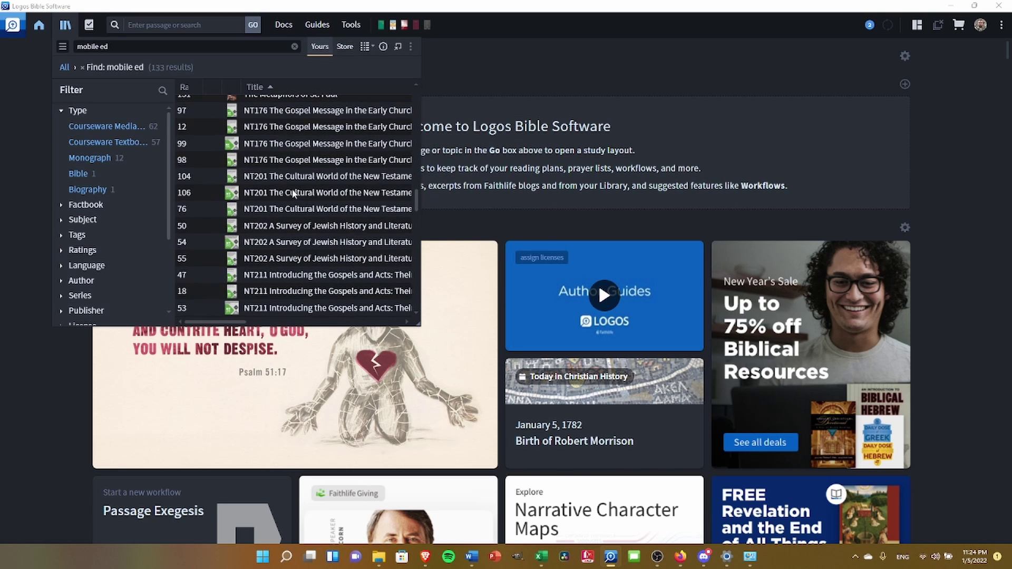
{"action": "mouse_move", "coordinate": [284, 185]}
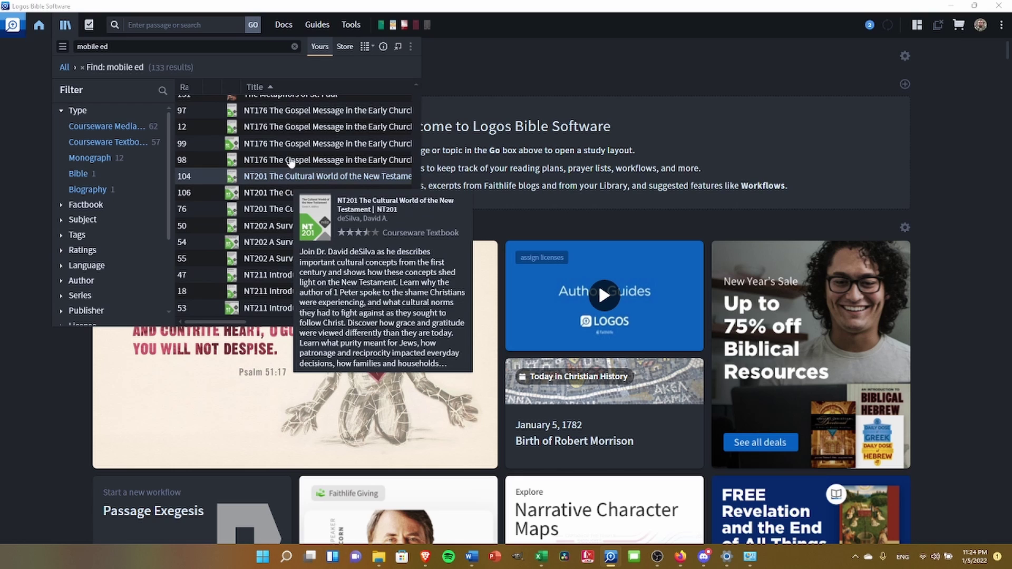
{"action": "scroll", "coordinate": [295, 174], "scroll_direction": "down", "scroll_amount": 3}
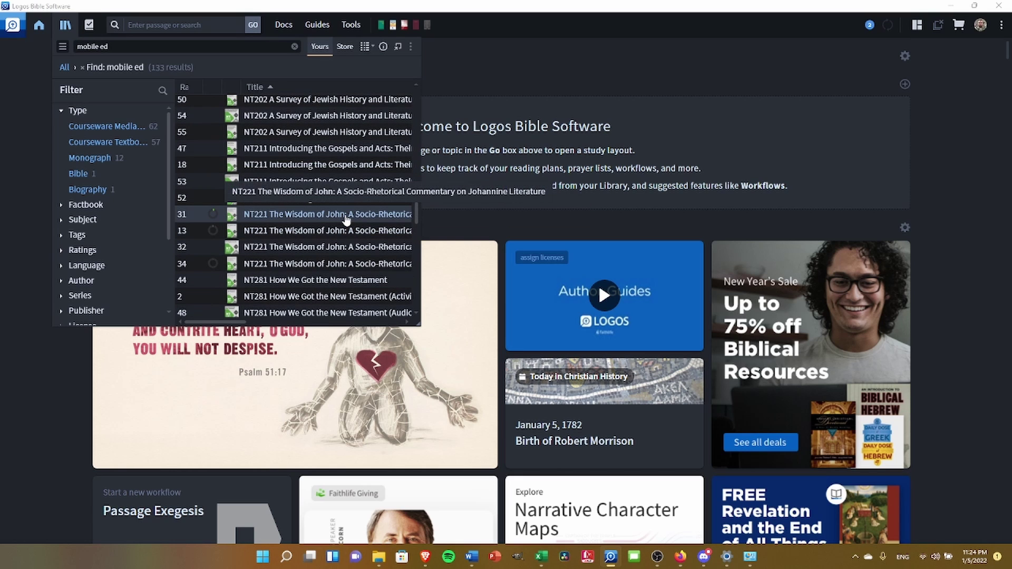
{"action": "double_click", "coordinate": [346, 215]}
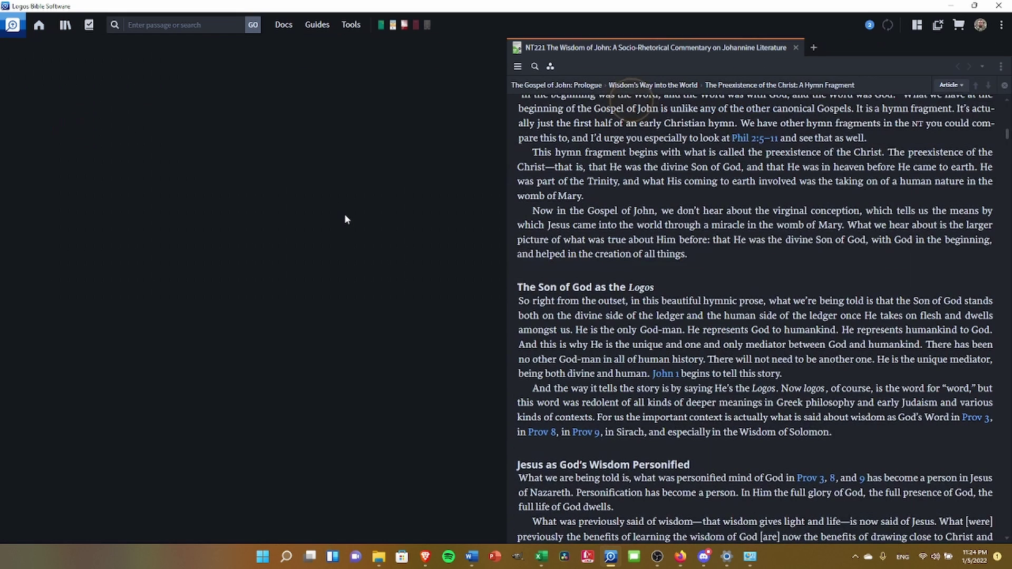
Step: Open the Activities and Videos resources of the NT221 The Wisdom of John course from the Library
{"action": "left_click", "coordinate": [67, 28]}
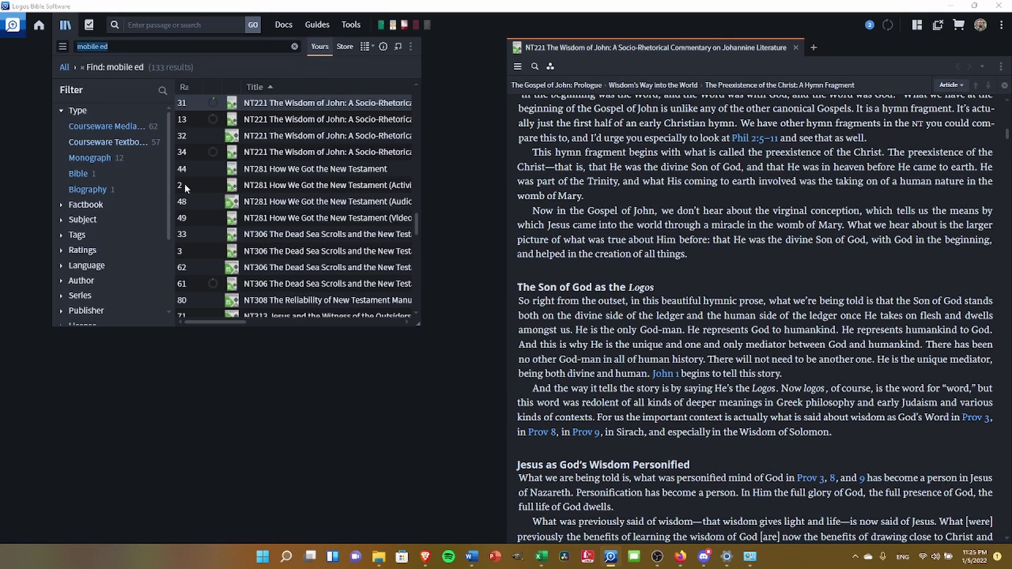
{"action": "left_click", "coordinate": [321, 121]}
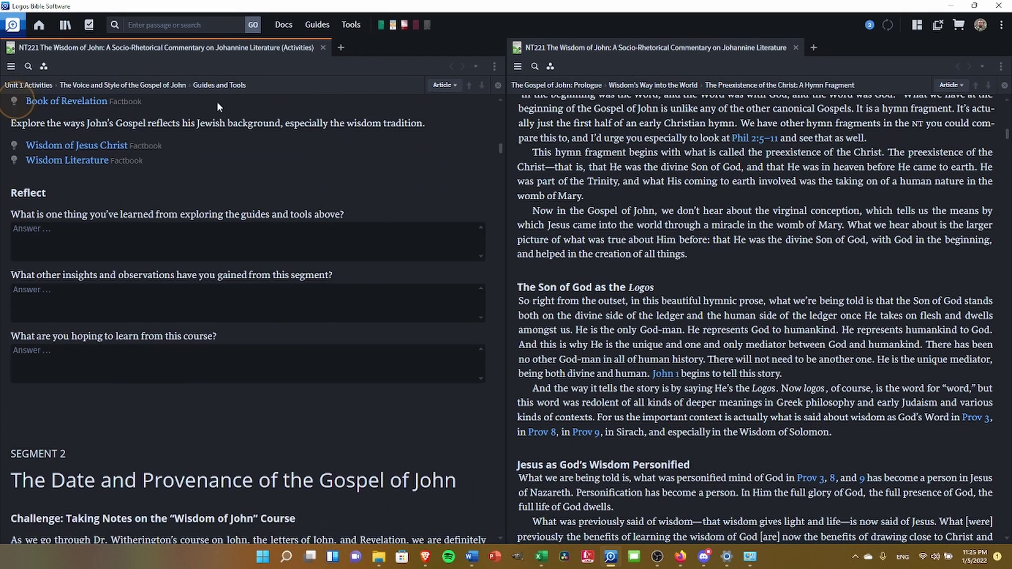
{"action": "left_click", "coordinate": [65, 25]}
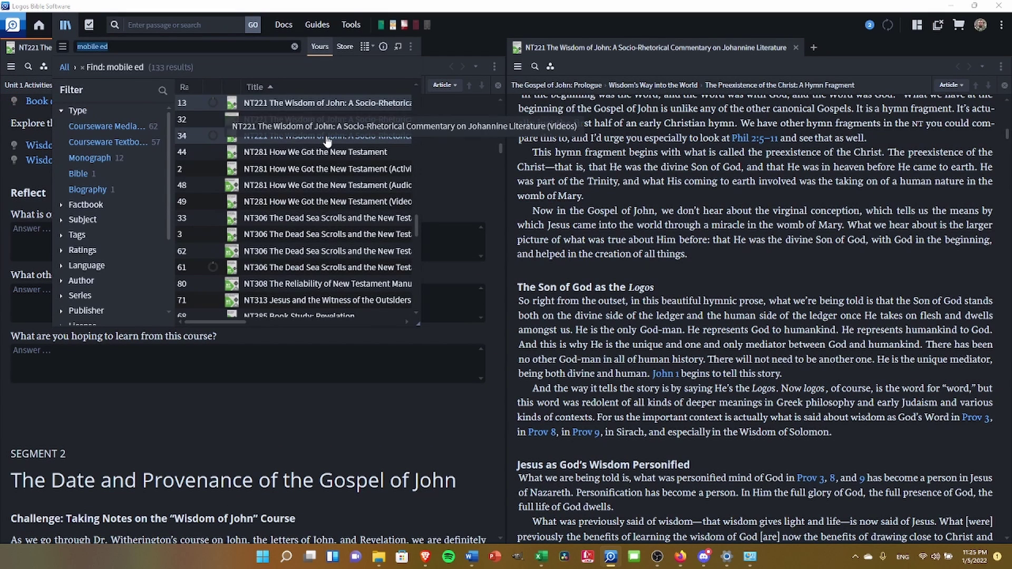
{"action": "left_click", "coordinate": [326, 138]}
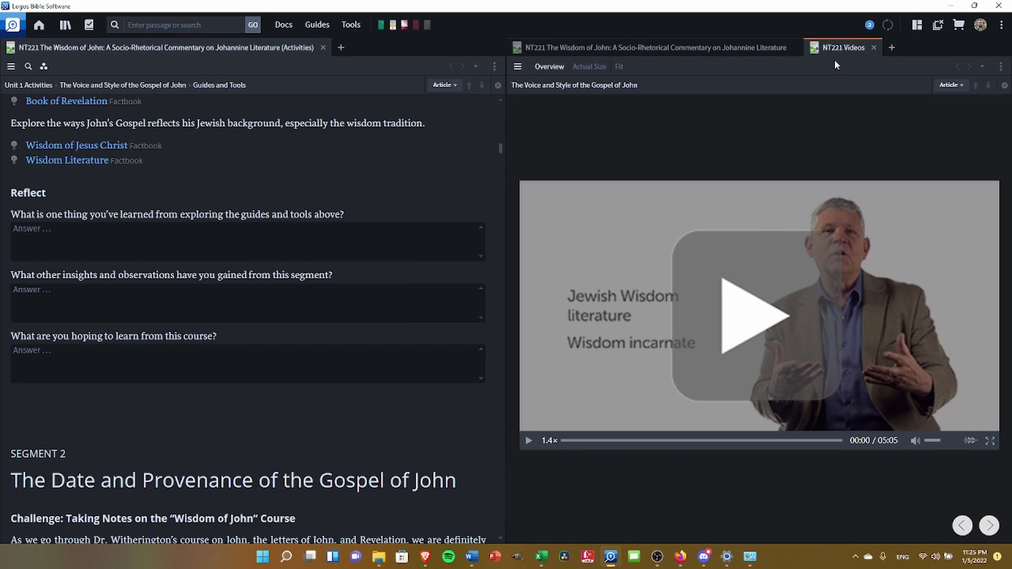
Step: Move the NT221 Videos resource into its own pane above the course Activities resource
{"action": "left_click_drag", "start_coordinate": [836, 47], "coordinate": [265, 148]}
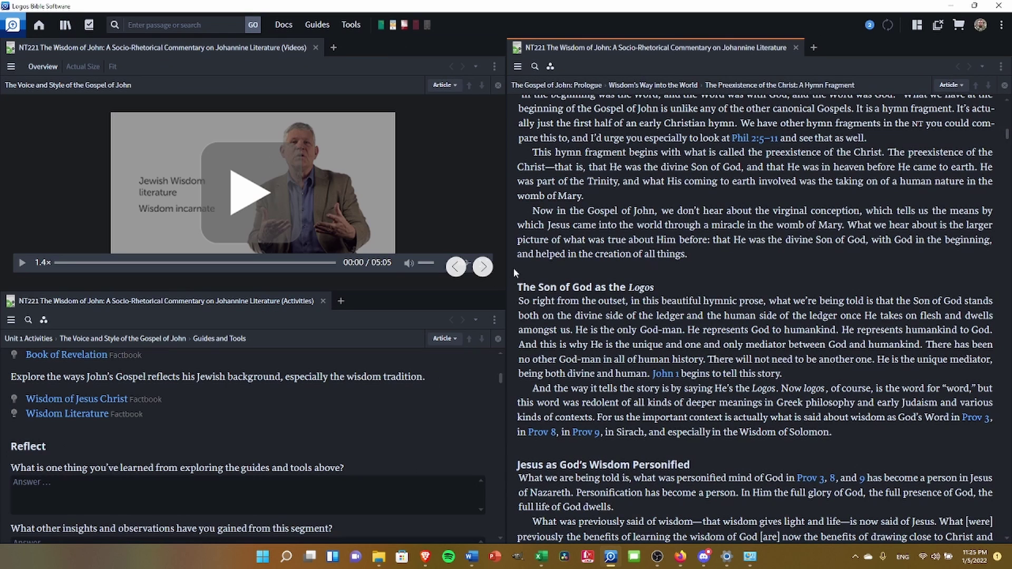
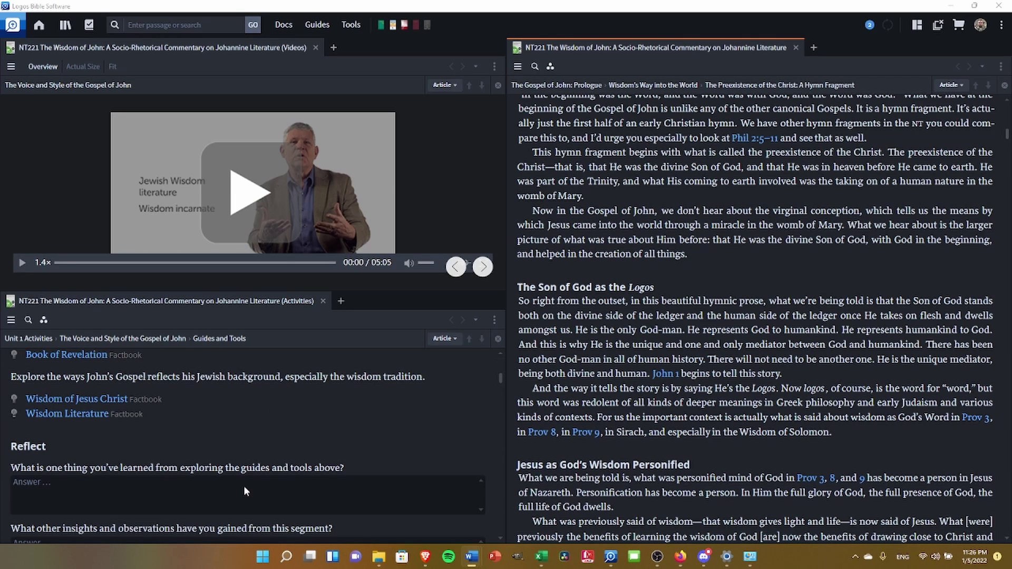
Step: Open the Factbook entry for John (son of Zebedee) from the Guides and Tools section of the Unit 1 activities
{"action": "left_click", "coordinate": [193, 445]}
{"action": "scroll", "coordinate": [188, 439], "scroll_direction": "up", "scroll_amount": 1}
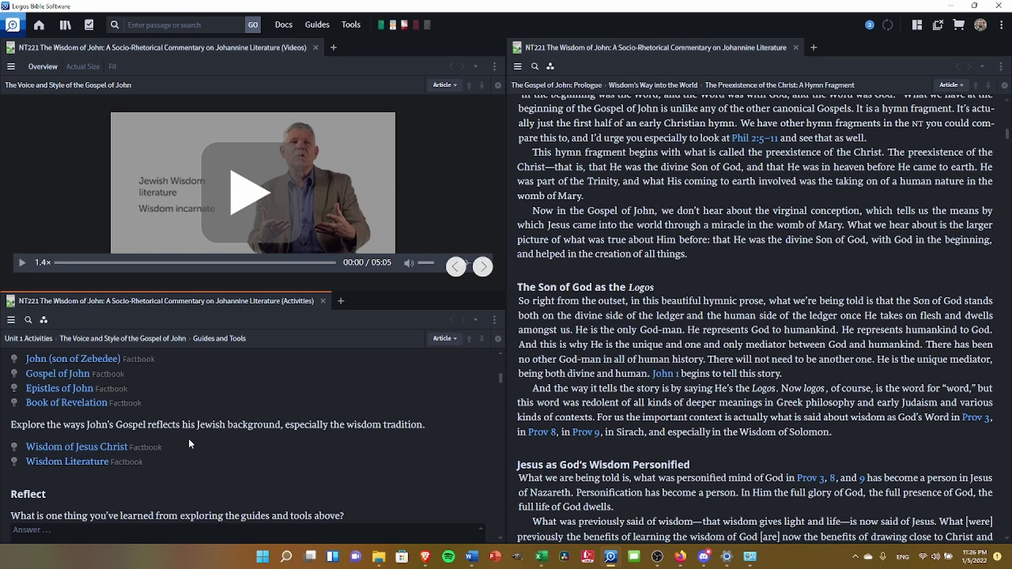
{"action": "left_click", "coordinate": [659, 274]}
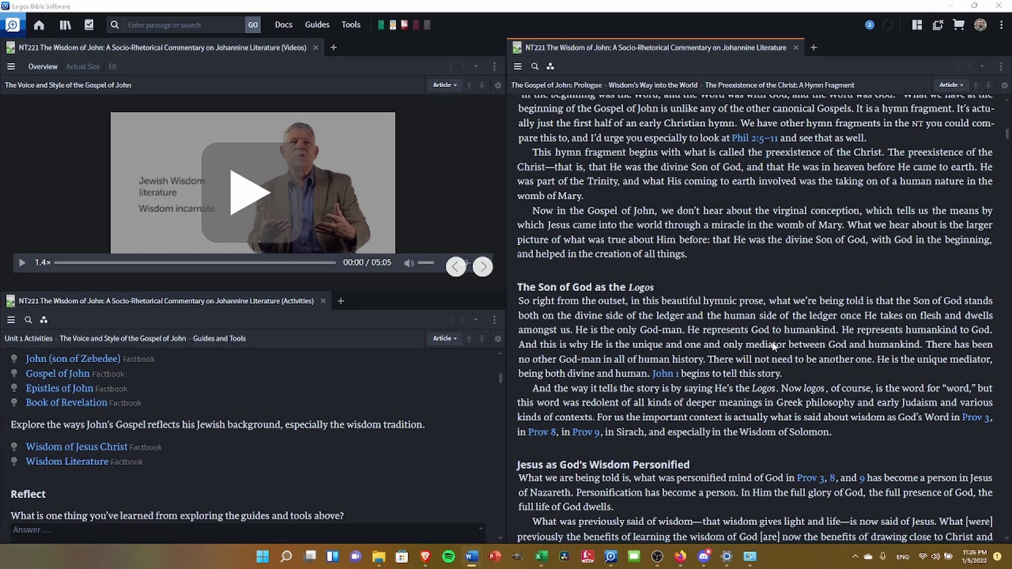
{"action": "scroll", "coordinate": [140, 423], "scroll_direction": "up", "scroll_amount": 5}
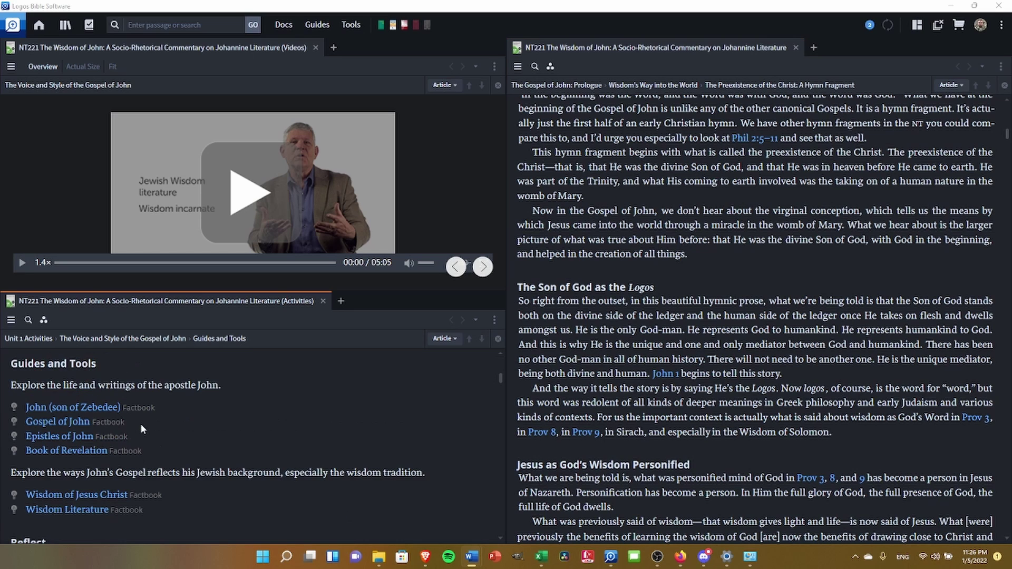
{"action": "scroll", "coordinate": [43, 400], "scroll_direction": "down", "scroll_amount": 2}
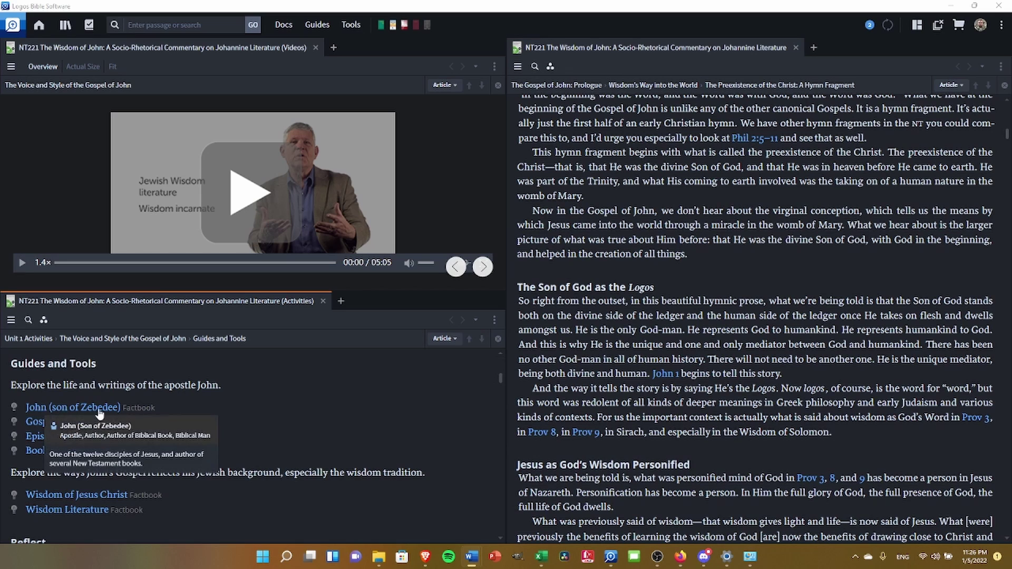
{"action": "scroll", "coordinate": [203, 406], "scroll_direction": "down", "scroll_amount": 1}
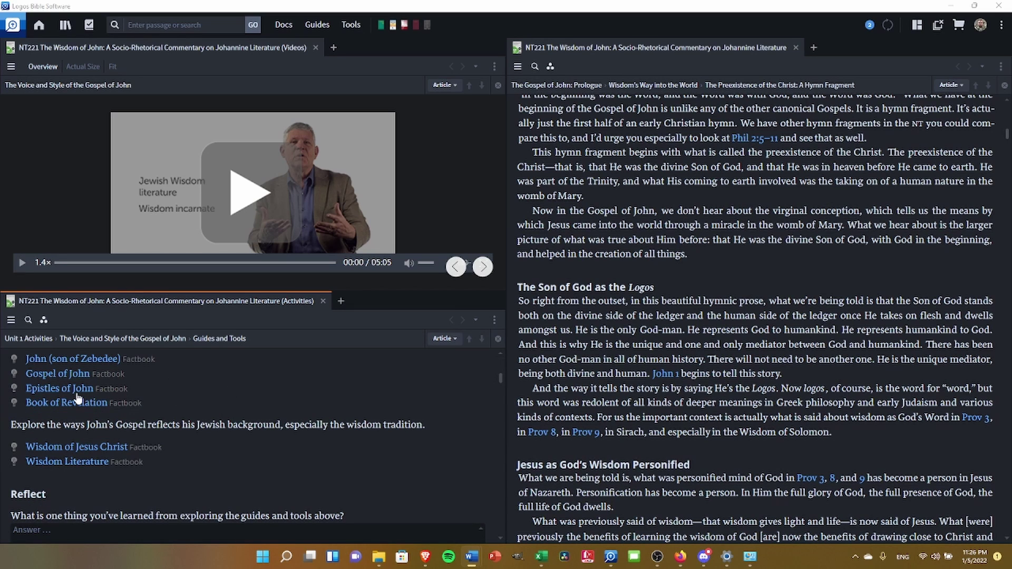
{"action": "scroll", "coordinate": [155, 406], "scroll_direction": "down", "scroll_amount": 2}
{"action": "scroll", "coordinate": [155, 404], "scroll_direction": "up", "scroll_amount": 1}
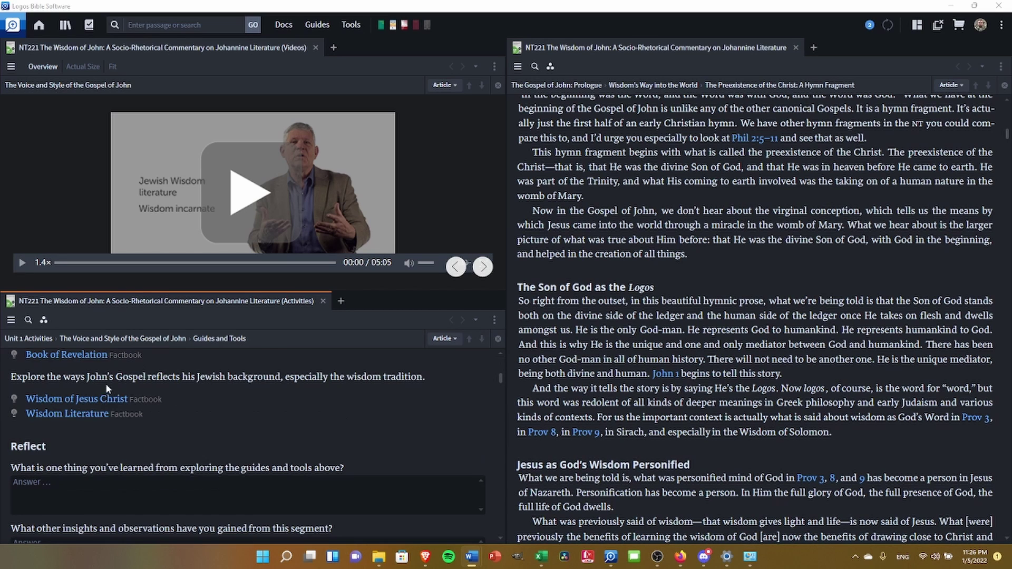
{"action": "scroll", "coordinate": [130, 409], "scroll_direction": "up", "scroll_amount": 1}
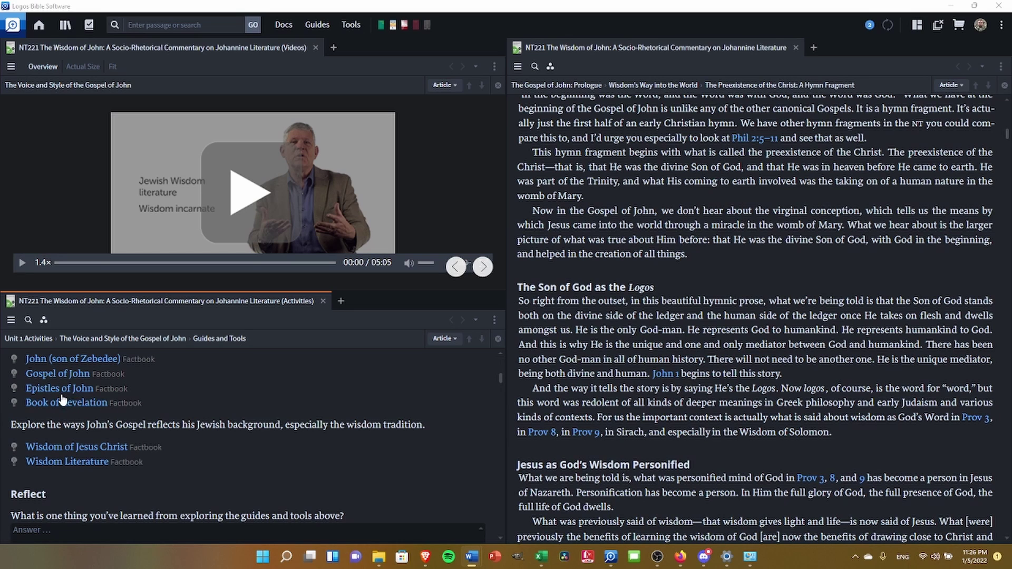
{"action": "left_click", "coordinate": [58, 362]}
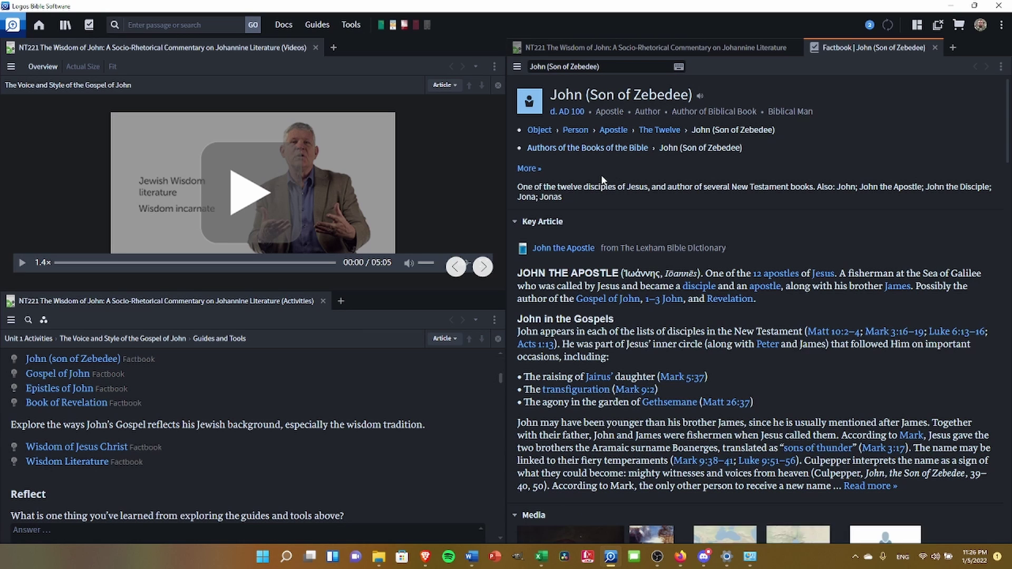
Step: Examine the John (Son of Zebedee) Factbook entry, from key passages and events to dictionaries and related topics, and close it
{"action": "scroll", "coordinate": [697, 255], "scroll_direction": "down", "scroll_amount": 5}
{"action": "scroll", "coordinate": [697, 255], "scroll_direction": "down", "scroll_amount": 4}
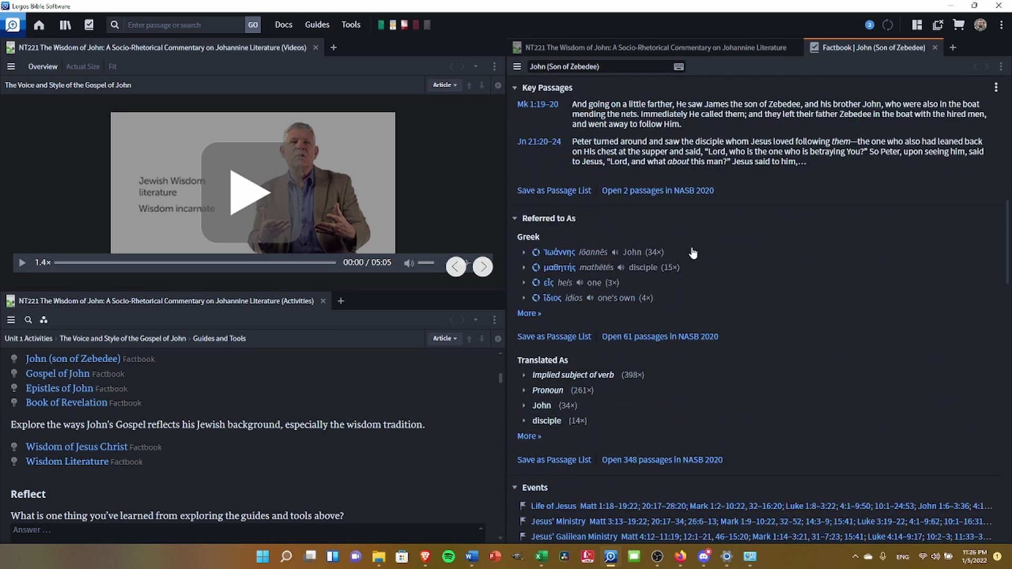
{"action": "scroll", "coordinate": [555, 284], "scroll_direction": "down", "scroll_amount": 3}
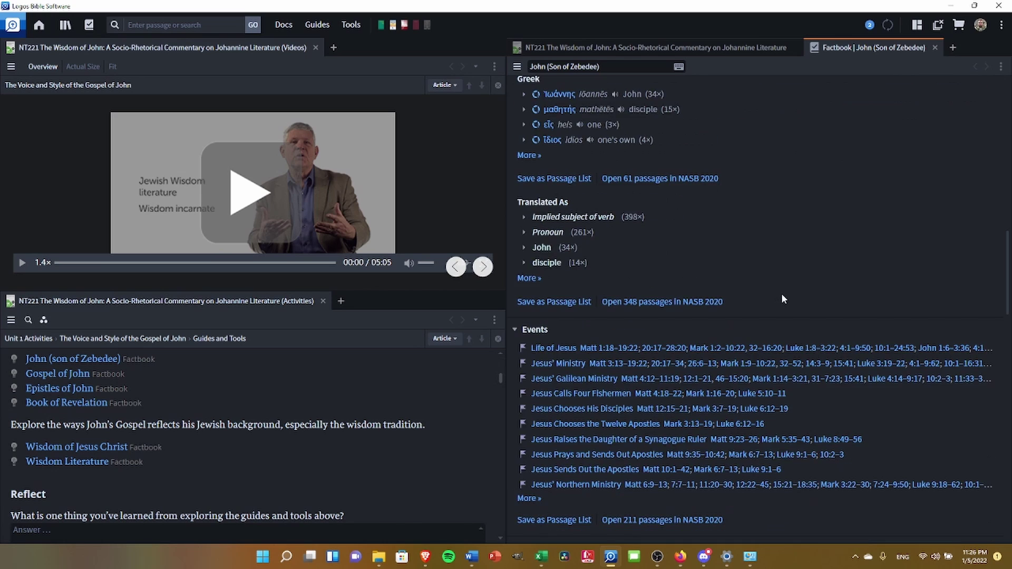
{"action": "scroll", "coordinate": [785, 252], "scroll_direction": "down", "scroll_amount": 8}
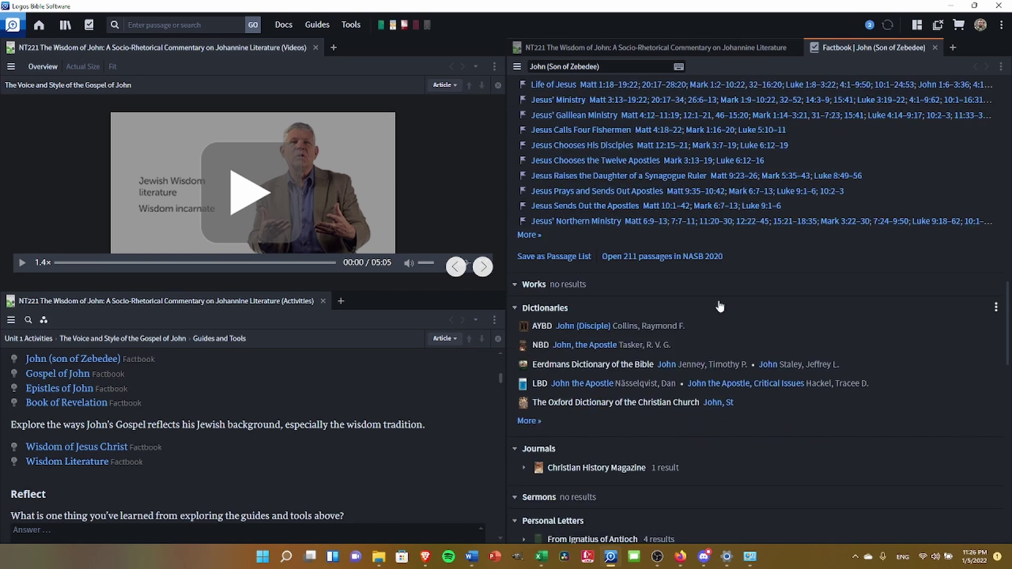
{"action": "scroll", "coordinate": [765, 281], "scroll_direction": "down", "scroll_amount": 9}
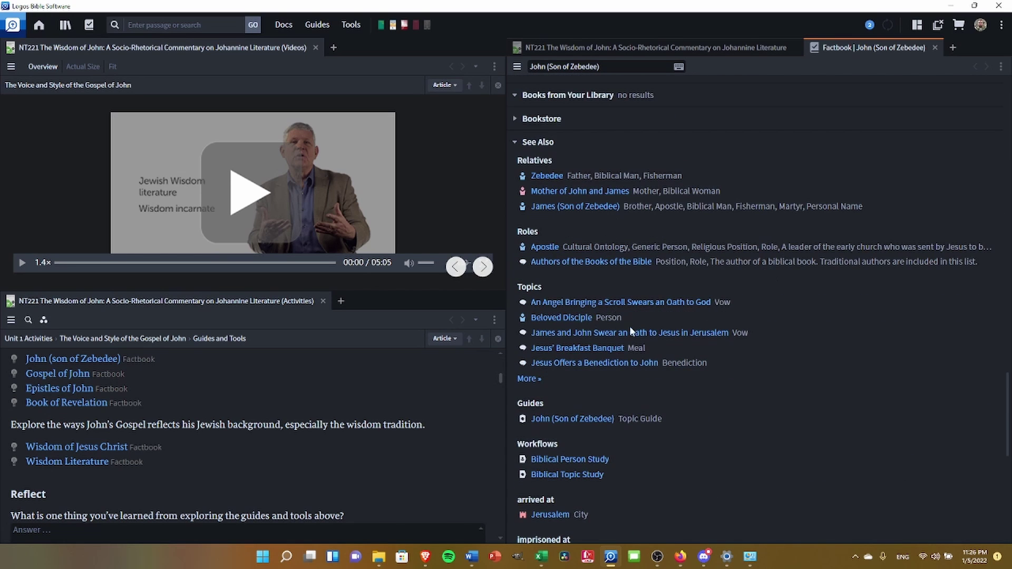
{"action": "scroll", "coordinate": [569, 201], "scroll_direction": "up", "scroll_amount": 6}
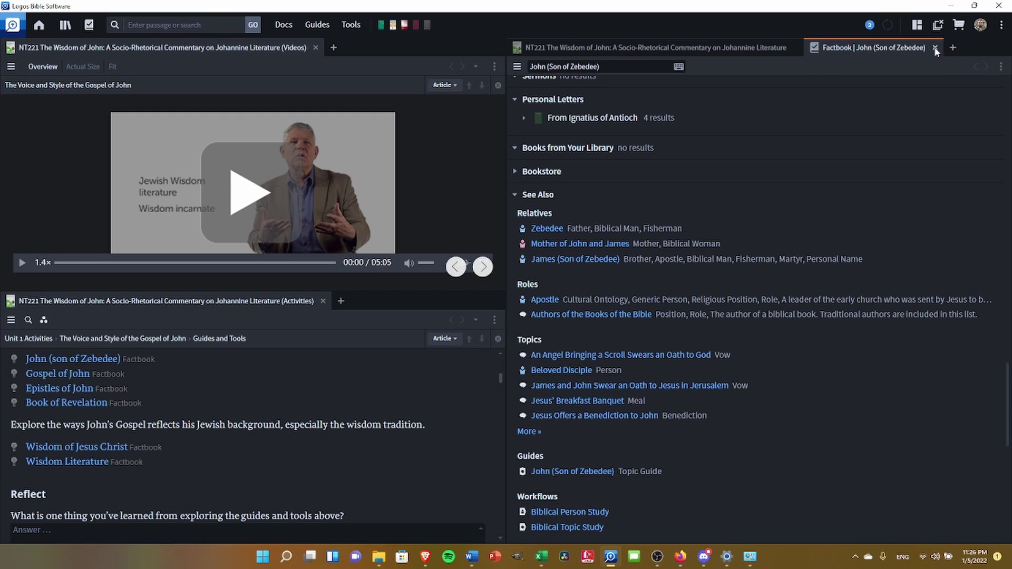
{"action": "left_click", "coordinate": [935, 48]}
Step: Examine the Reflect questions and their answer fields below the Guides and Tools links in the Unit 1 activities
{"action": "left_click", "coordinate": [256, 401]}
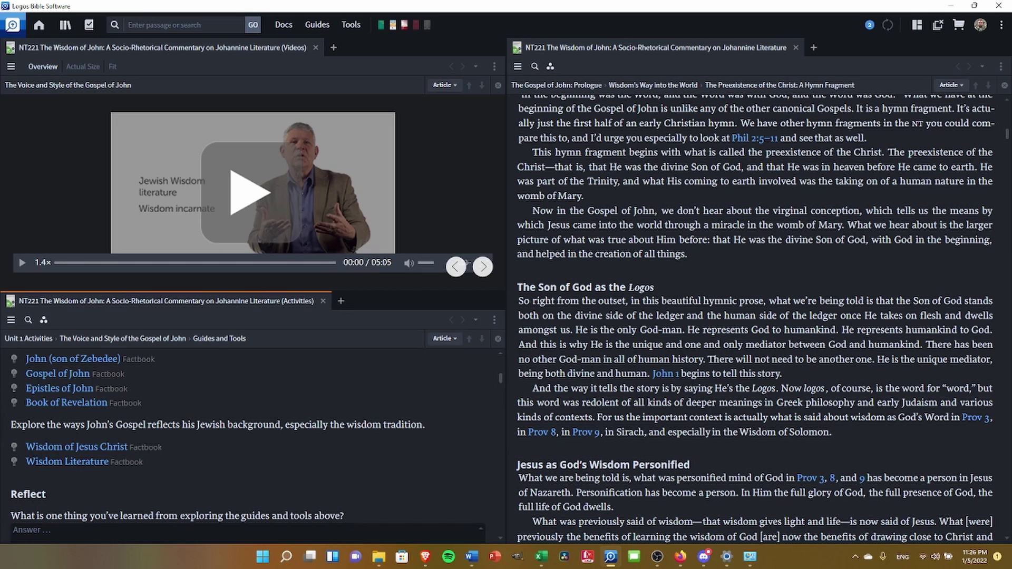
{"action": "scroll", "coordinate": [141, 458], "scroll_direction": "down", "scroll_amount": 3}
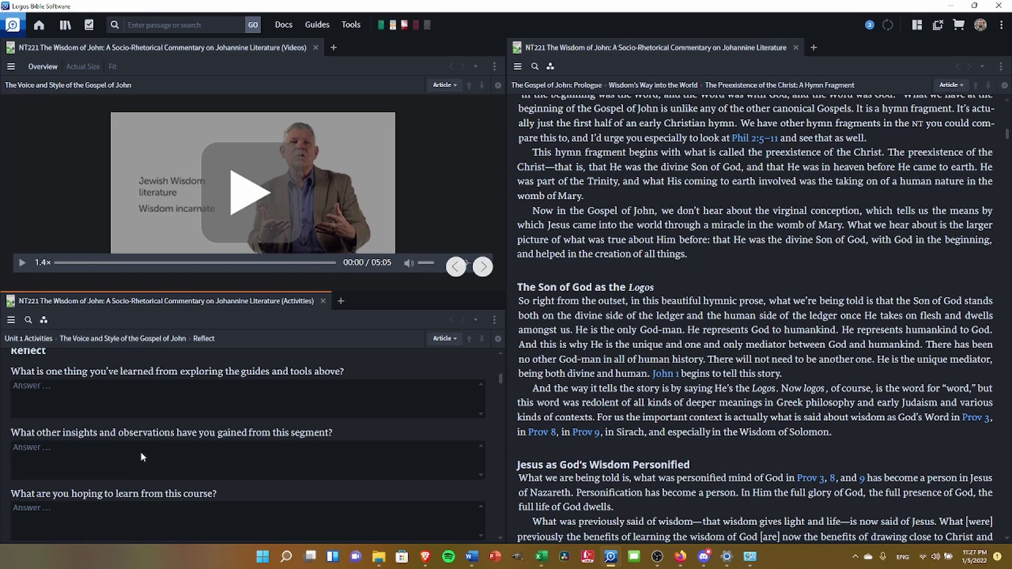
{"action": "left_click", "coordinate": [67, 405]}
{"action": "scroll", "coordinate": [200, 399], "scroll_direction": "up", "scroll_amount": 1}
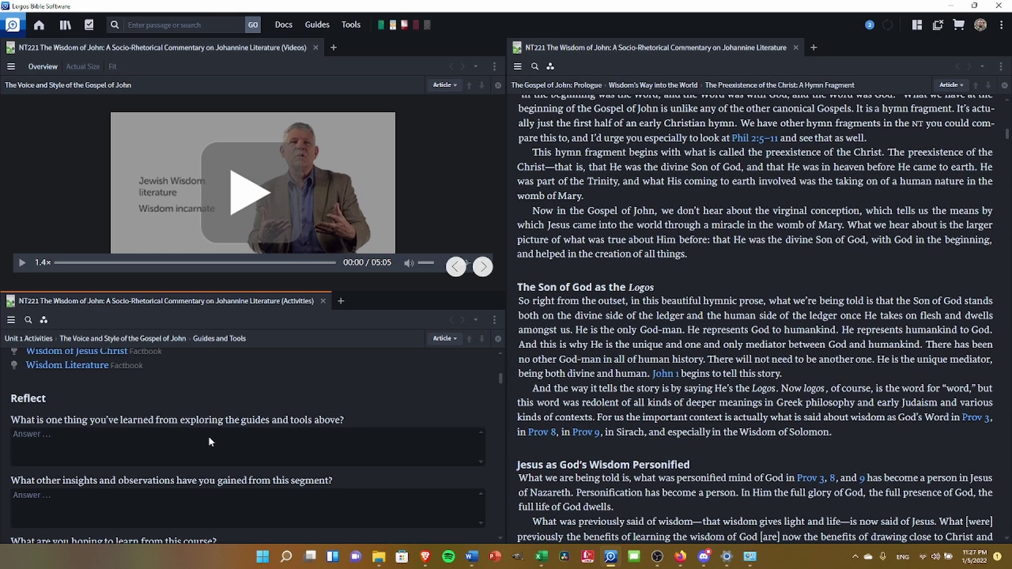
{"action": "scroll", "coordinate": [143, 421], "scroll_direction": "up", "scroll_amount": 2}
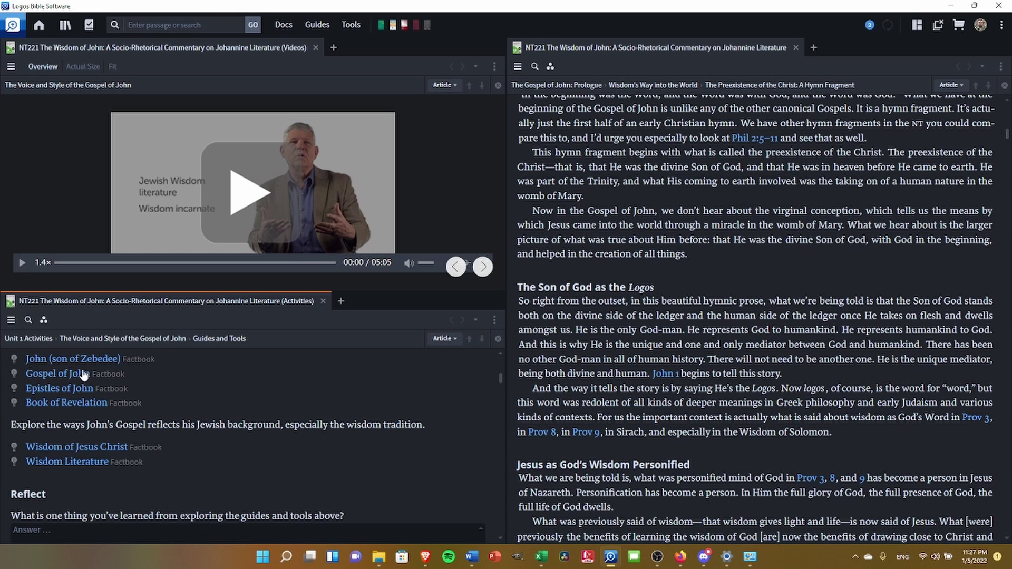
{"action": "scroll", "coordinate": [270, 419], "scroll_direction": "down", "scroll_amount": 2}
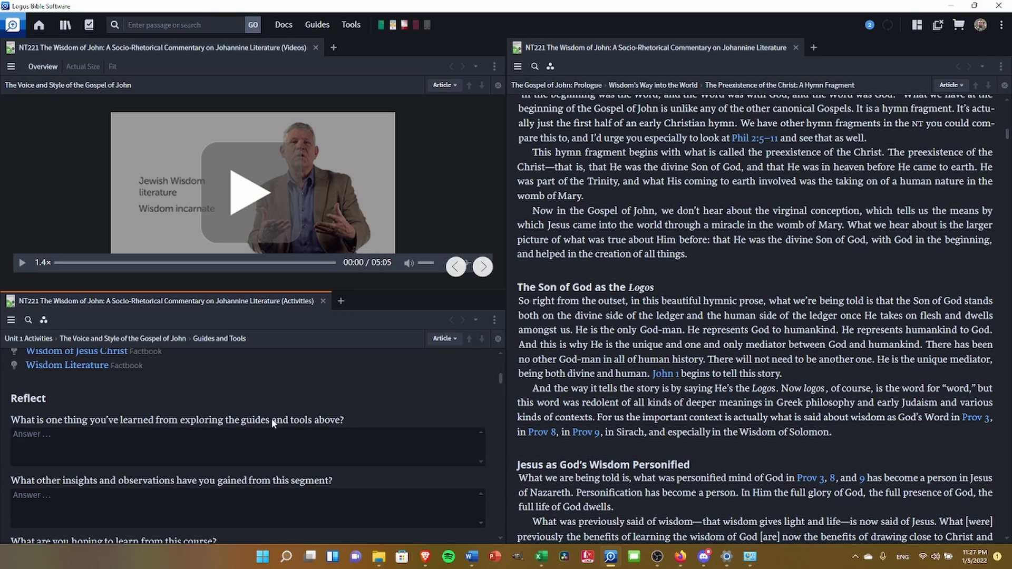
{"action": "left_click", "coordinate": [107, 501]}
{"action": "scroll", "coordinate": [284, 482], "scroll_direction": "down", "scroll_amount": 1}
{"action": "scroll", "coordinate": [317, 450], "scroll_direction": "down", "scroll_amount": 1}
{"action": "left_click", "coordinate": [64, 468]}
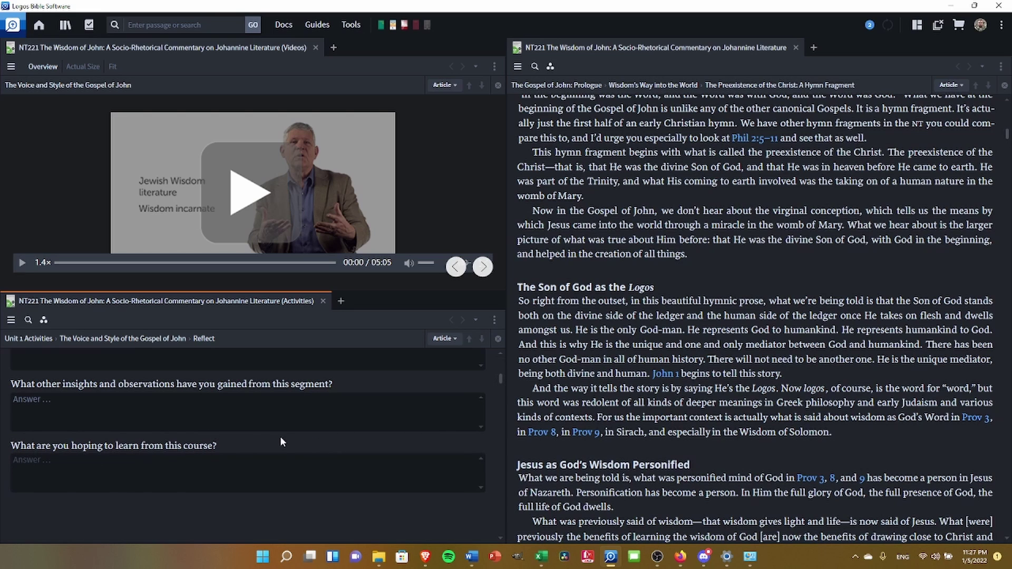
{"action": "scroll", "coordinate": [141, 452], "scroll_direction": "up", "scroll_amount": 1}
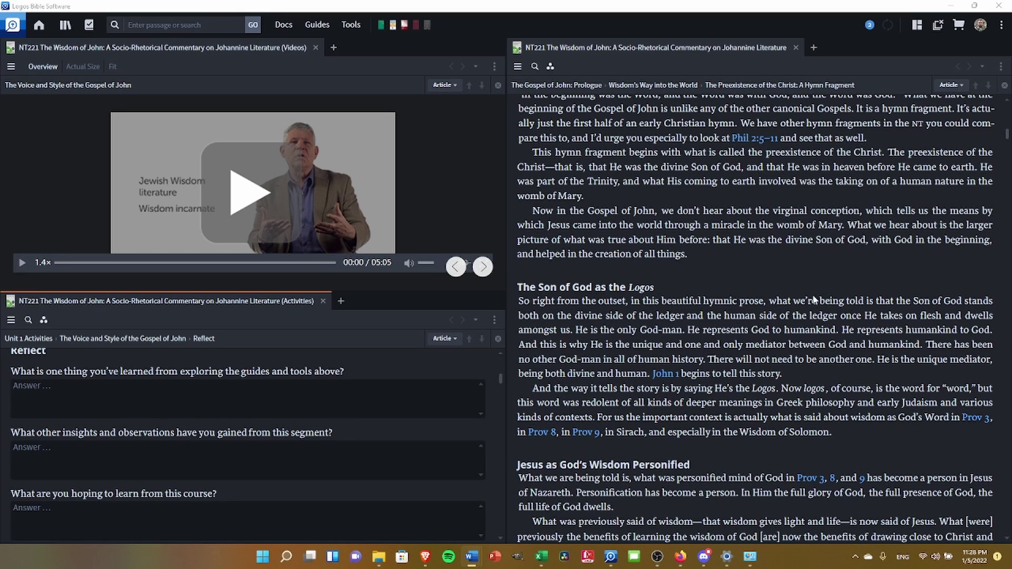
{"action": "left_click", "coordinate": [707, 252]}
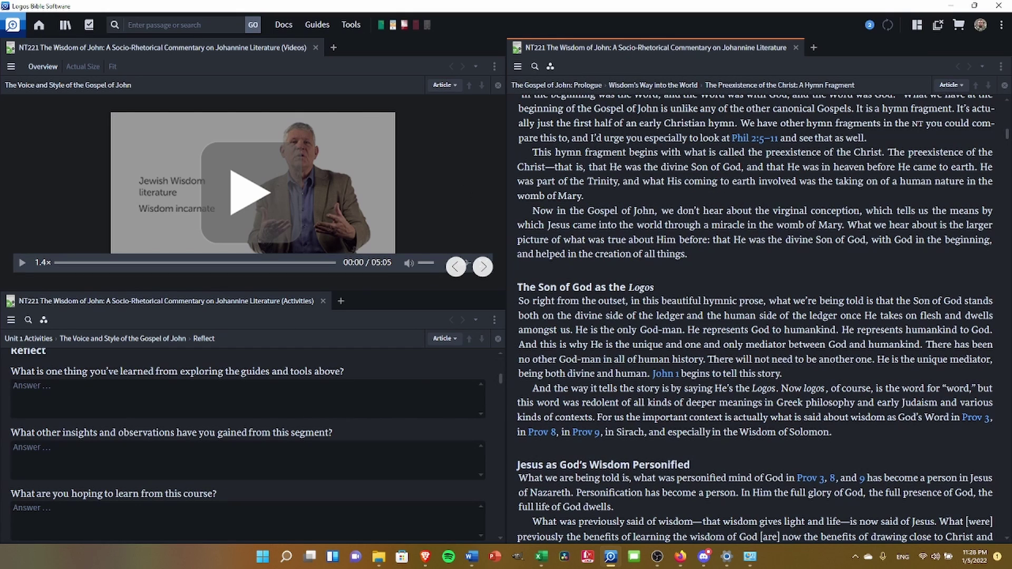
{"action": "key", "text": "alt+Tab"}
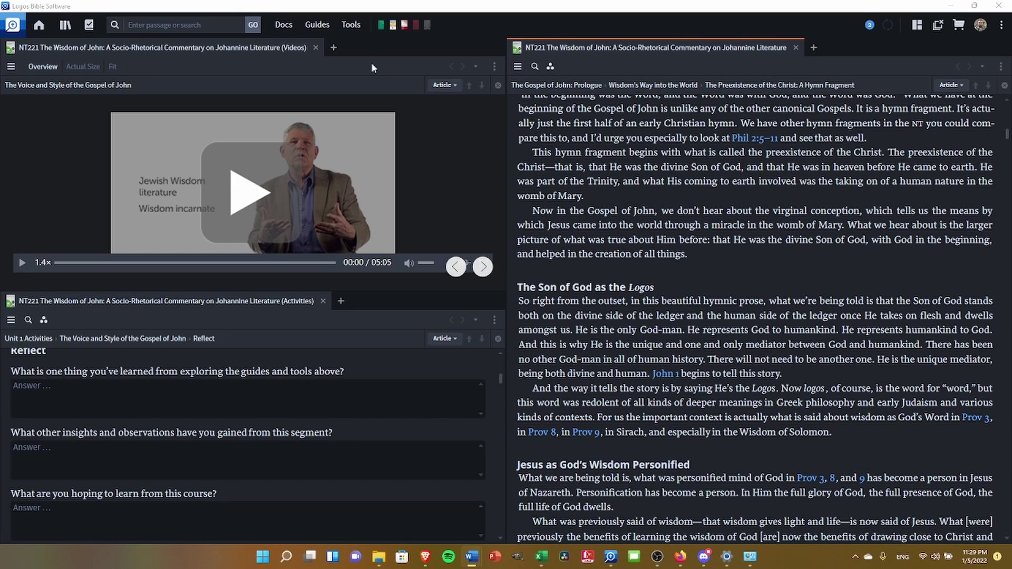
Step: Search the available tools for "personal" to locate the Personal Books utility, and dismiss the tool list
{"action": "left_click", "coordinate": [351, 27]}
{"action": "left_click", "coordinate": [351, 27]}
{"action": "type", "text": "pe"}
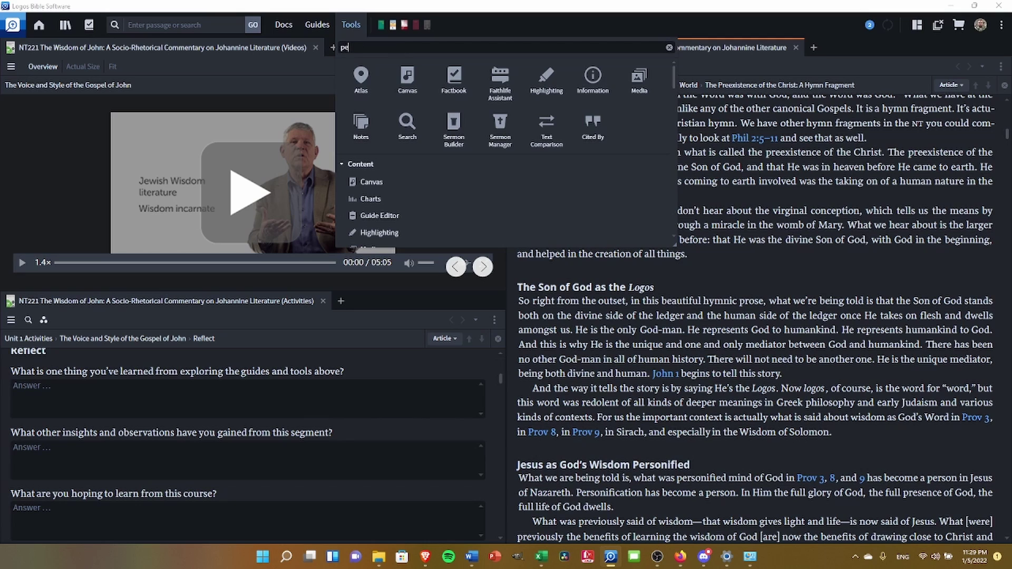
{"action": "type", "text": "rsonal"}
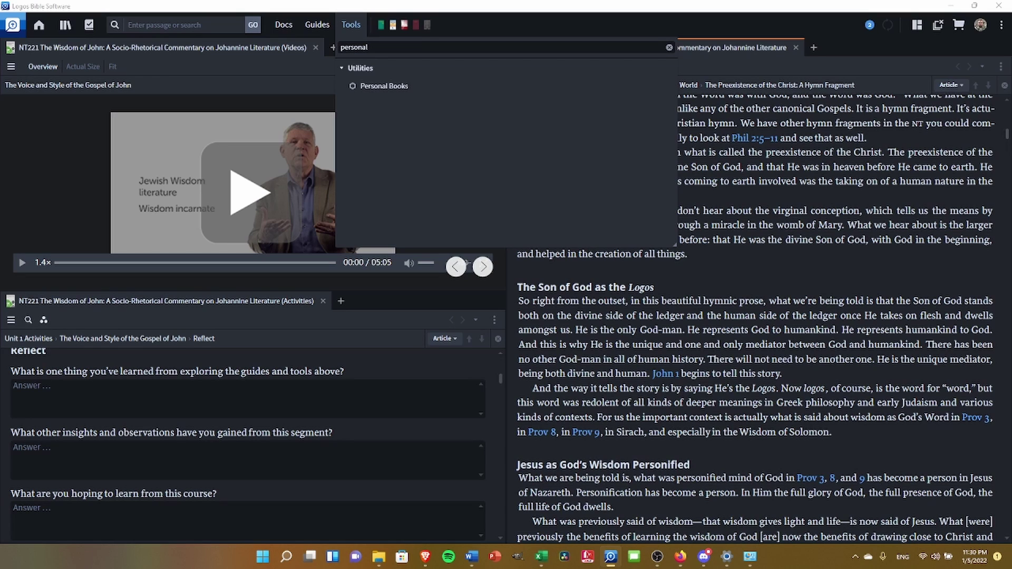
{"action": "key", "text": "alt+Tab"}
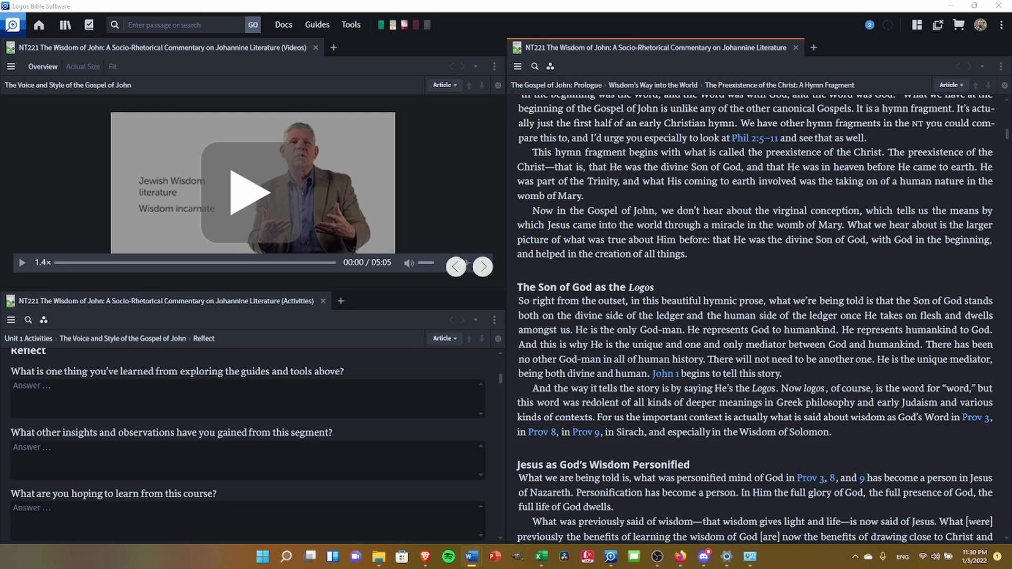